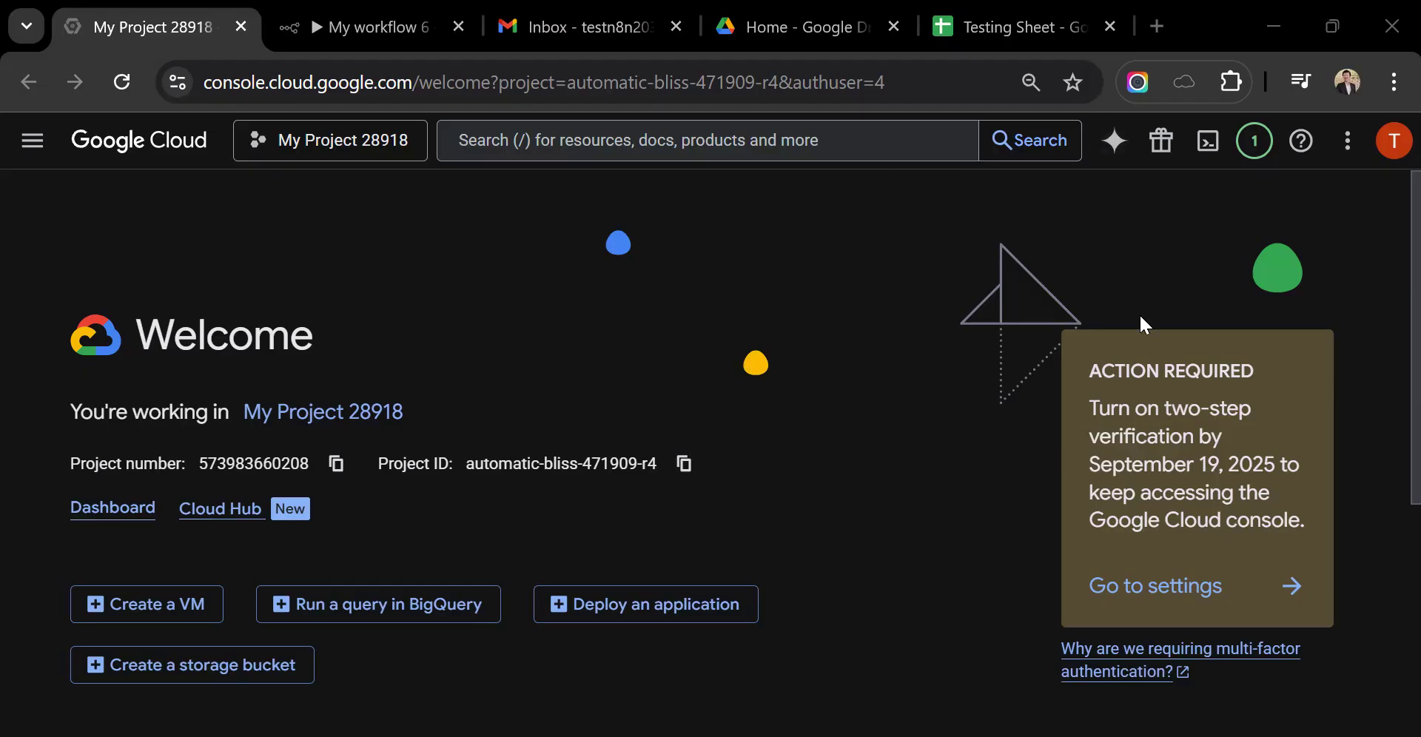
{"action": "left_click", "coordinate": [328, 82]}
{"action": "left_click", "coordinate": [391, 82]}
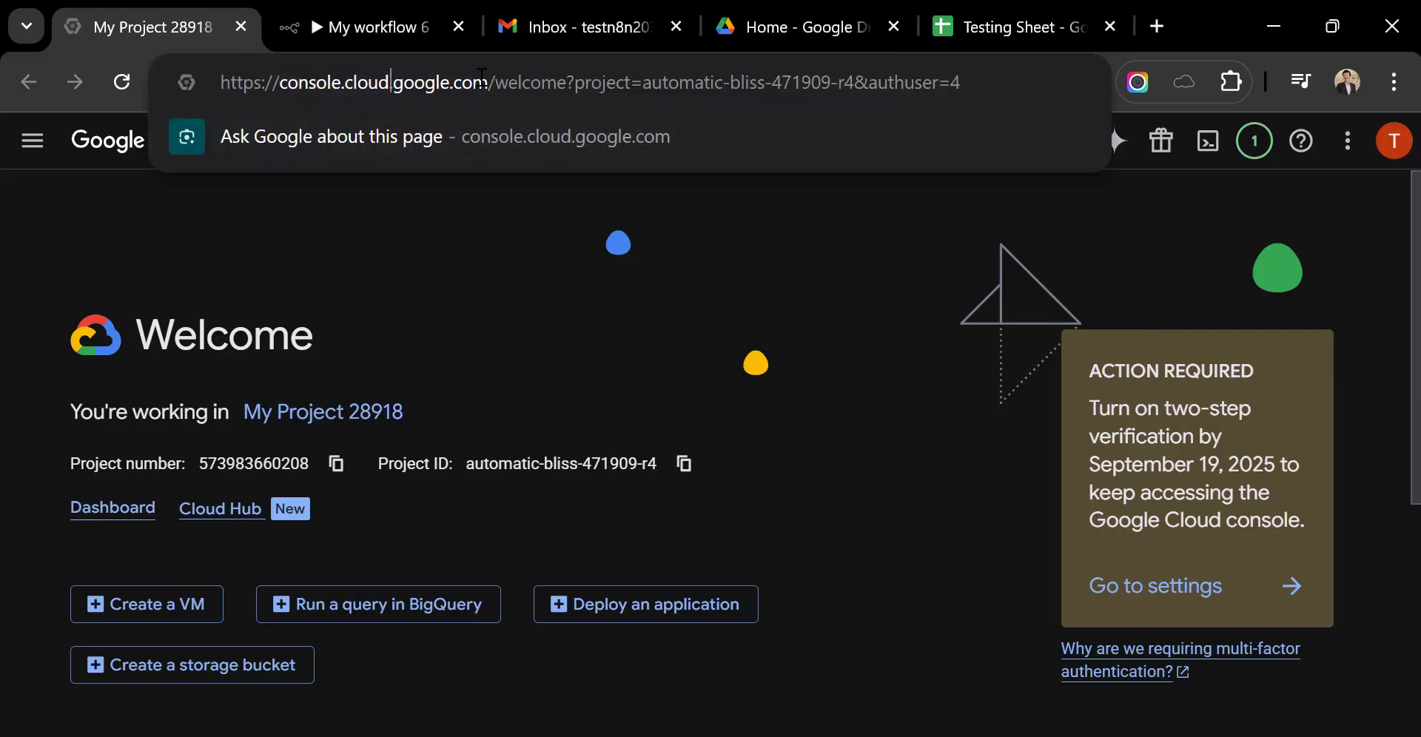
{"action": "left_click_drag", "start_coordinate": [488, 82], "coordinate": [223, 86]}
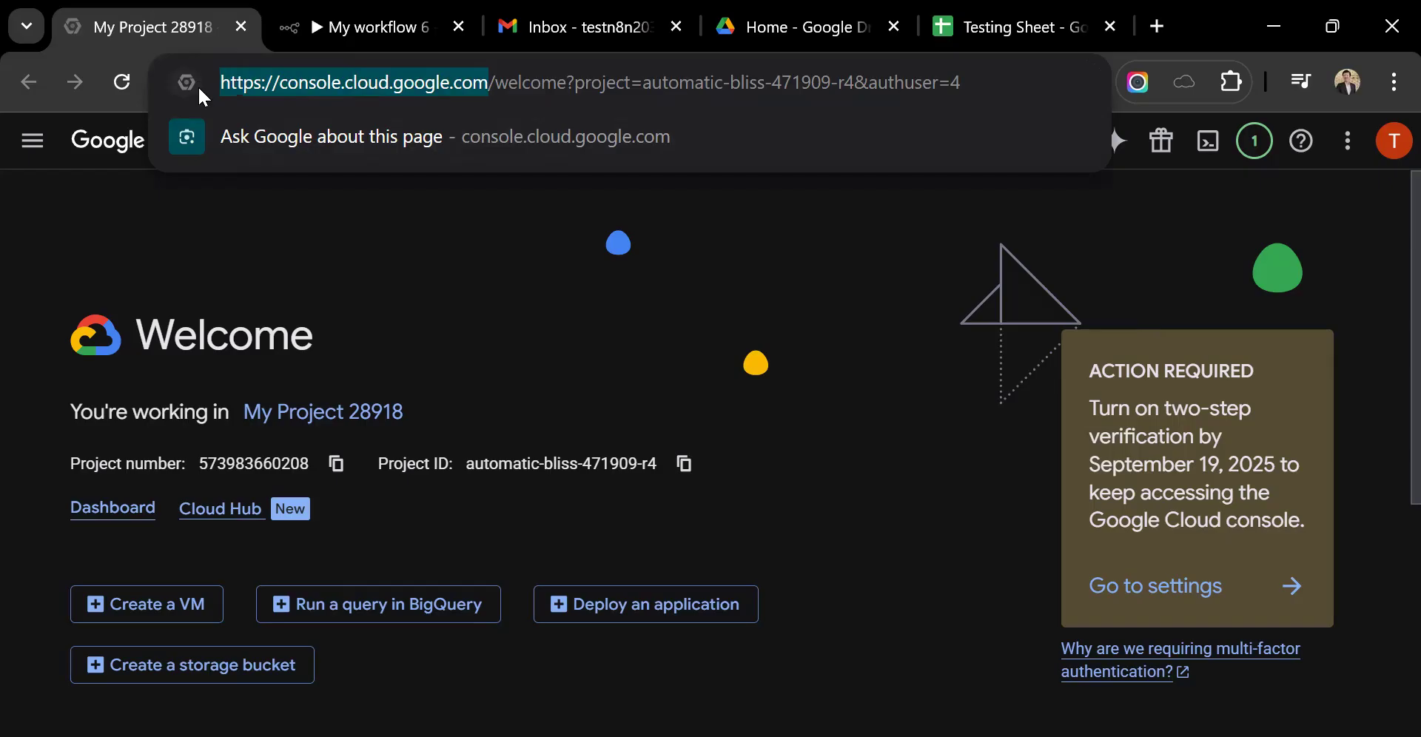
{"action": "left_click", "coordinate": [415, 217]}
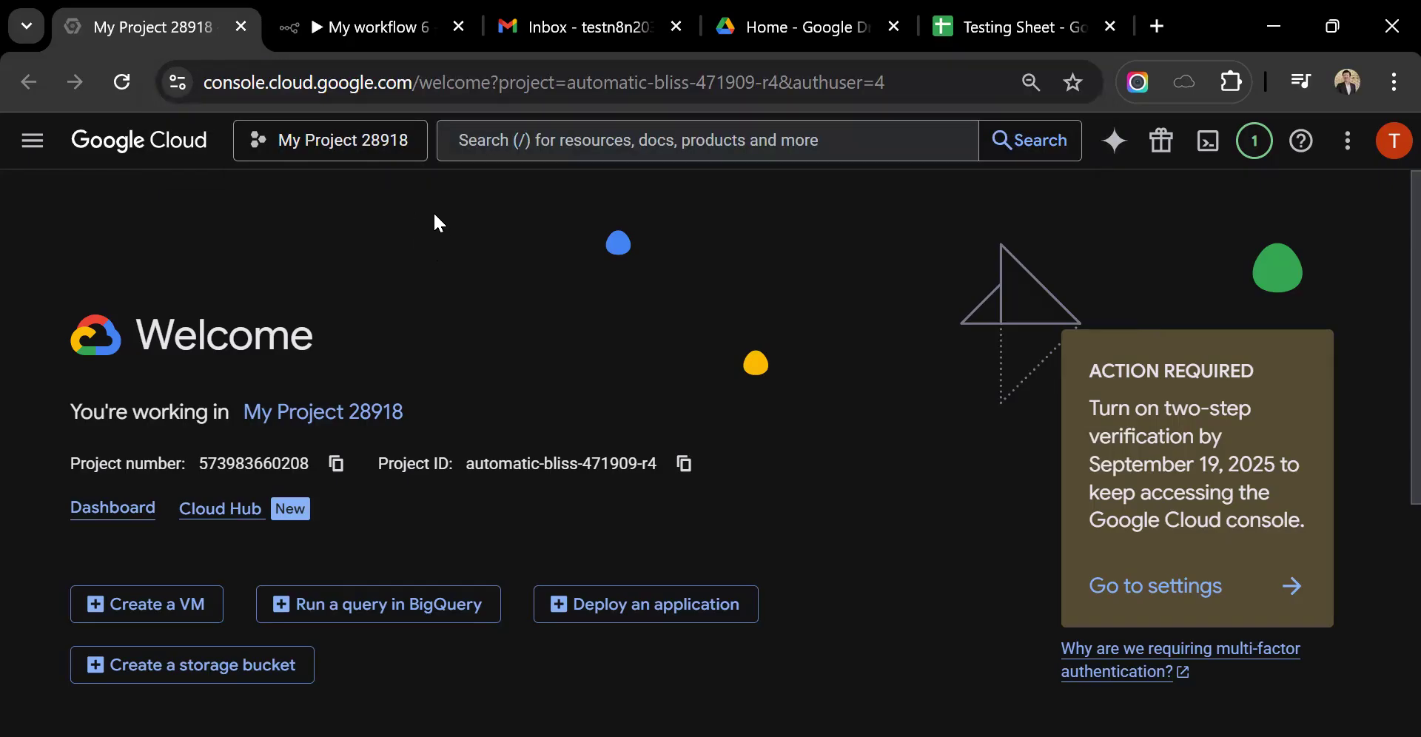
Create a new project named N8N Pracrice with no organisation and switch the console to it.
{"action": "left_click", "coordinate": [368, 146]}
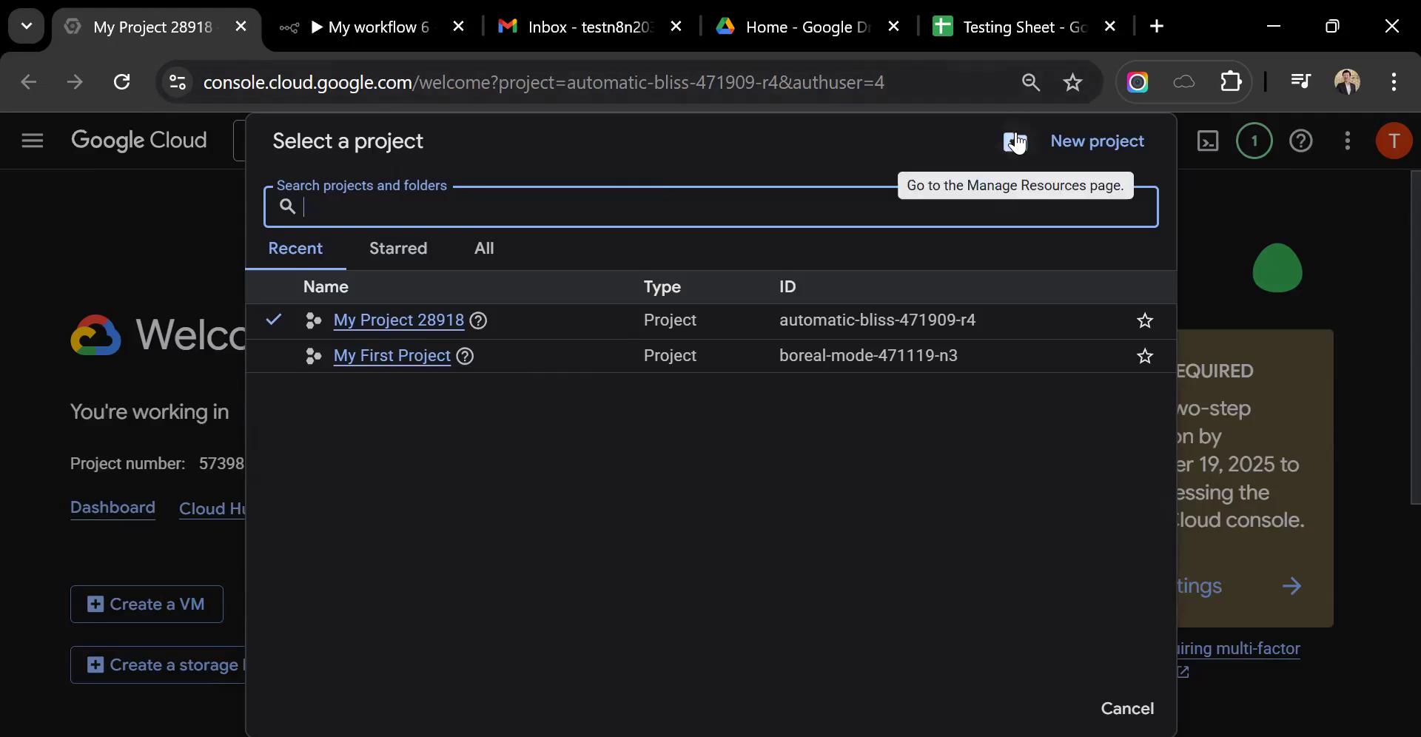
{"action": "left_click", "coordinate": [1069, 142]}
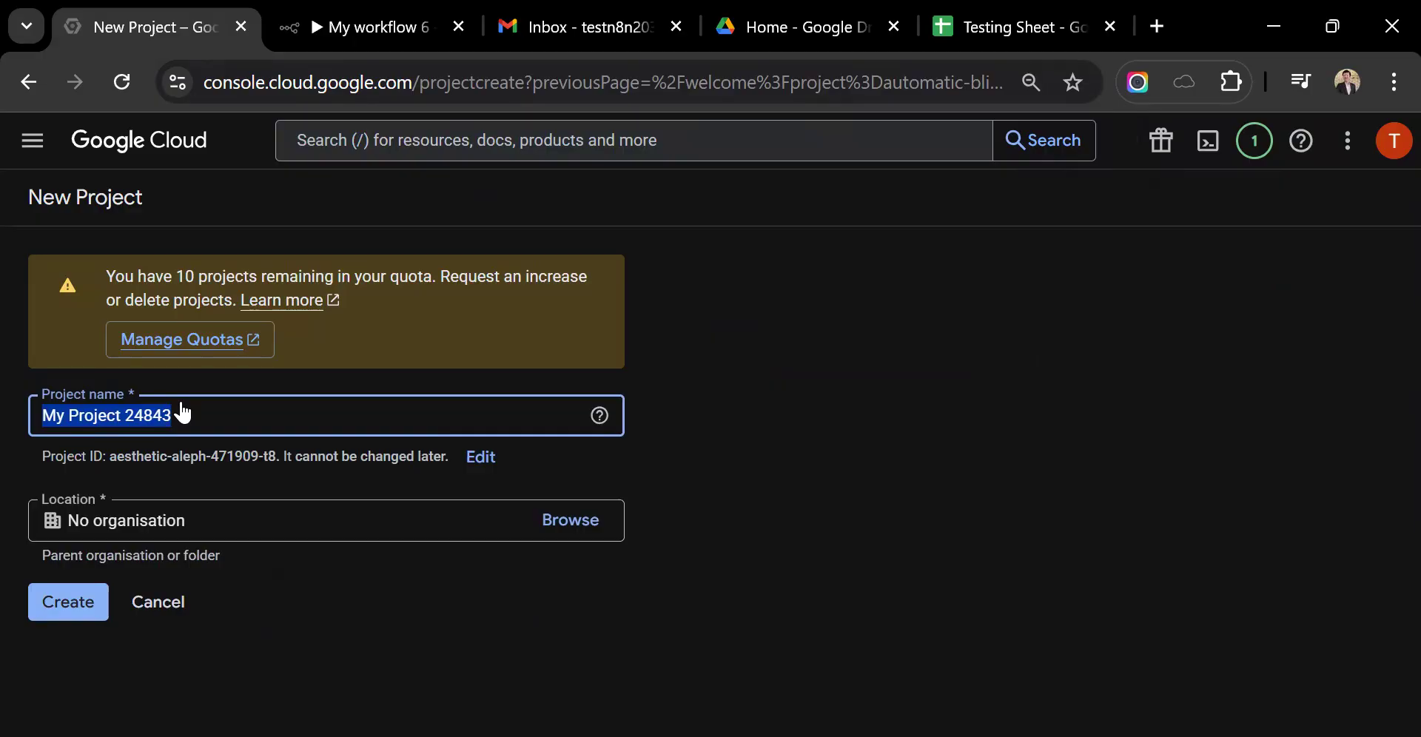
{"action": "type", "text": "N8N "}
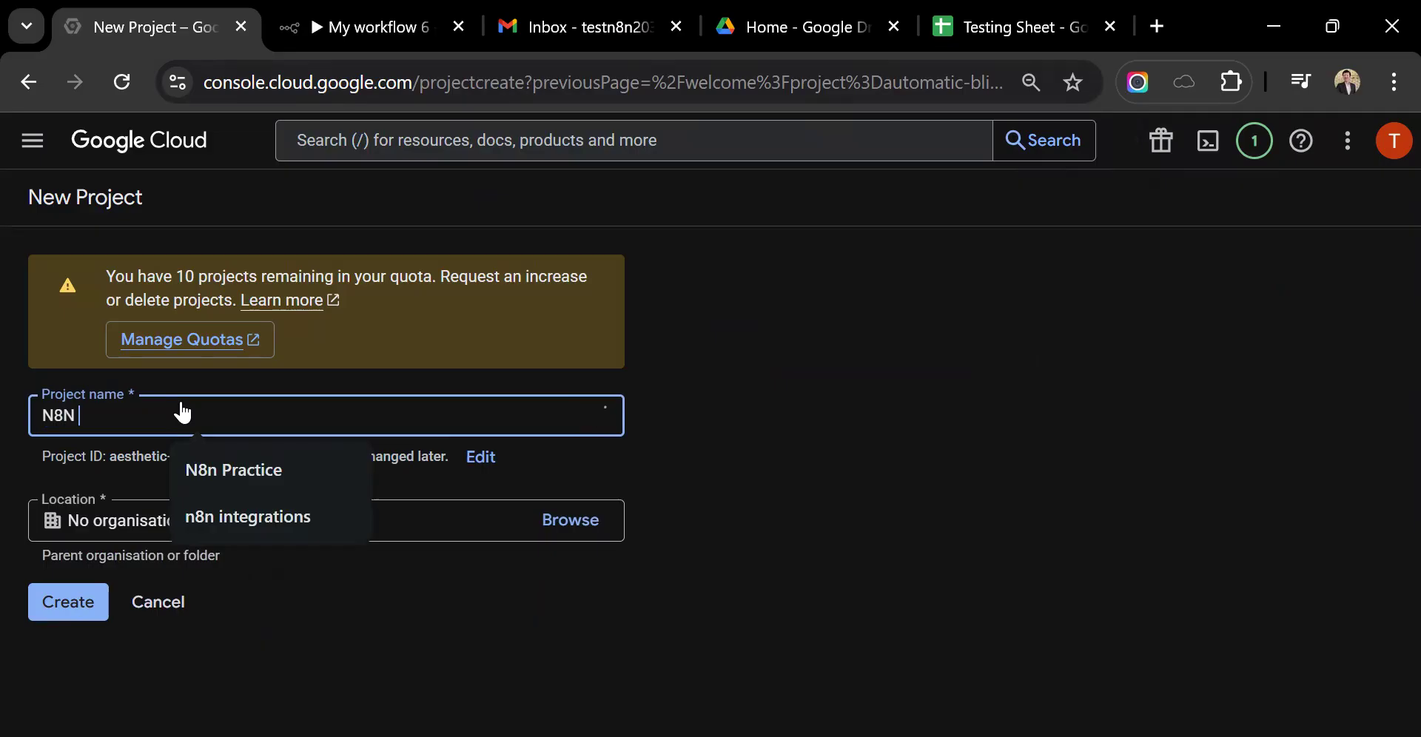
{"action": "type", "text": "Pracrice"}
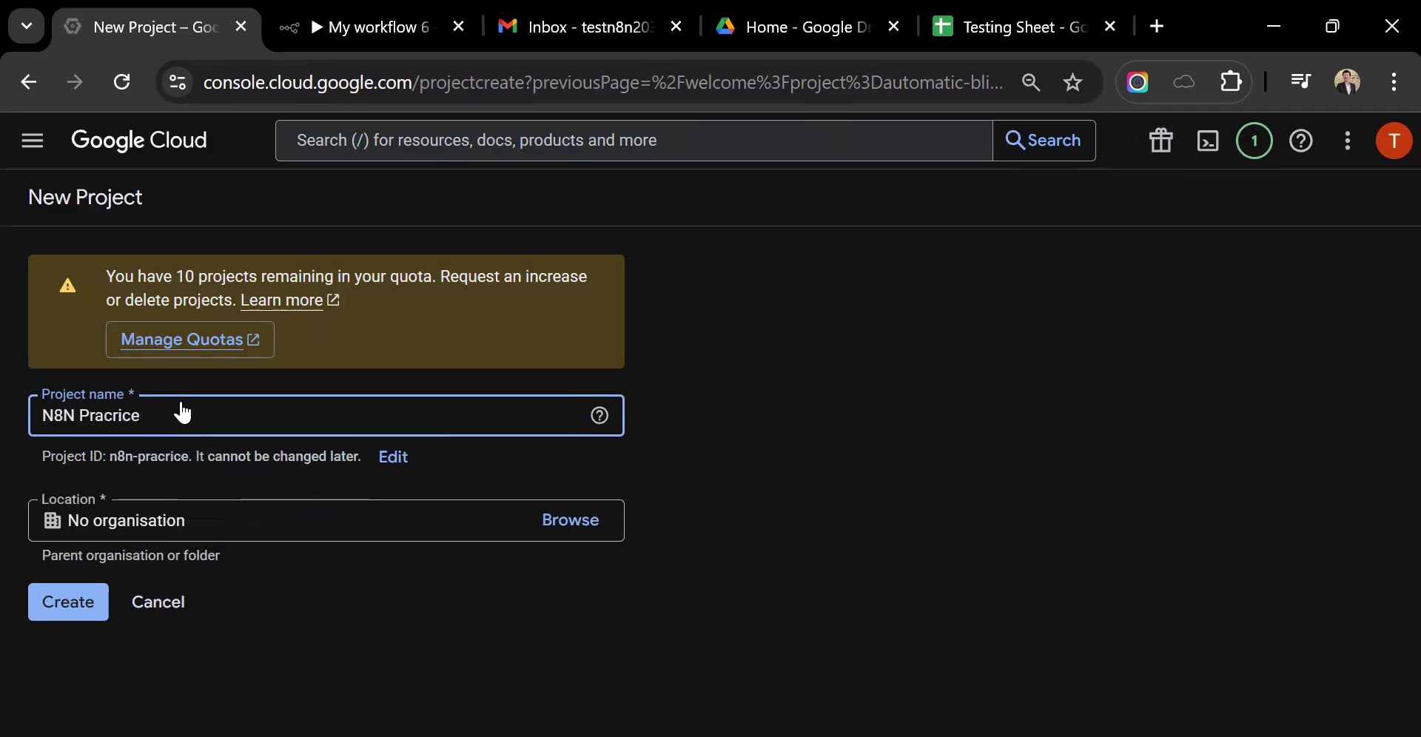
{"action": "left_click", "coordinate": [68, 601]}
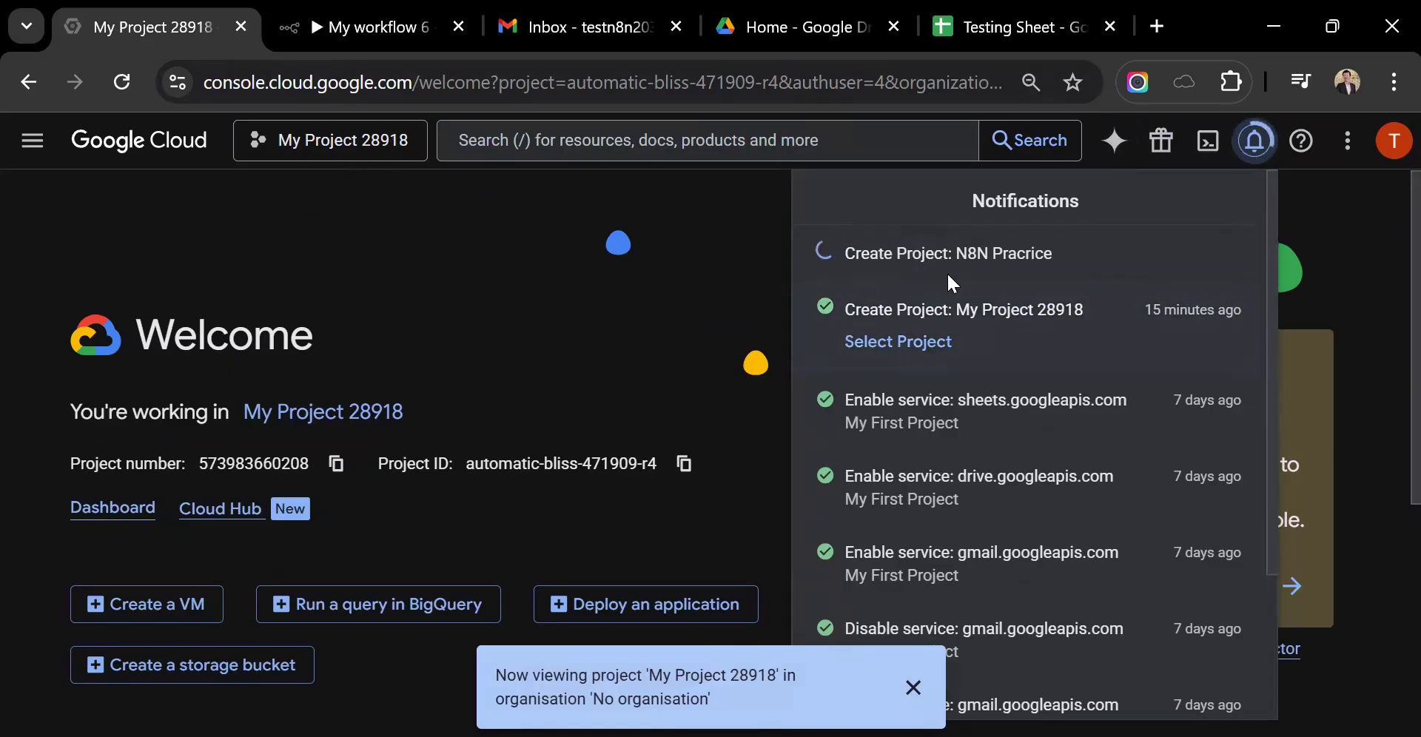
{"action": "left_click", "coordinate": [1362, 211]}
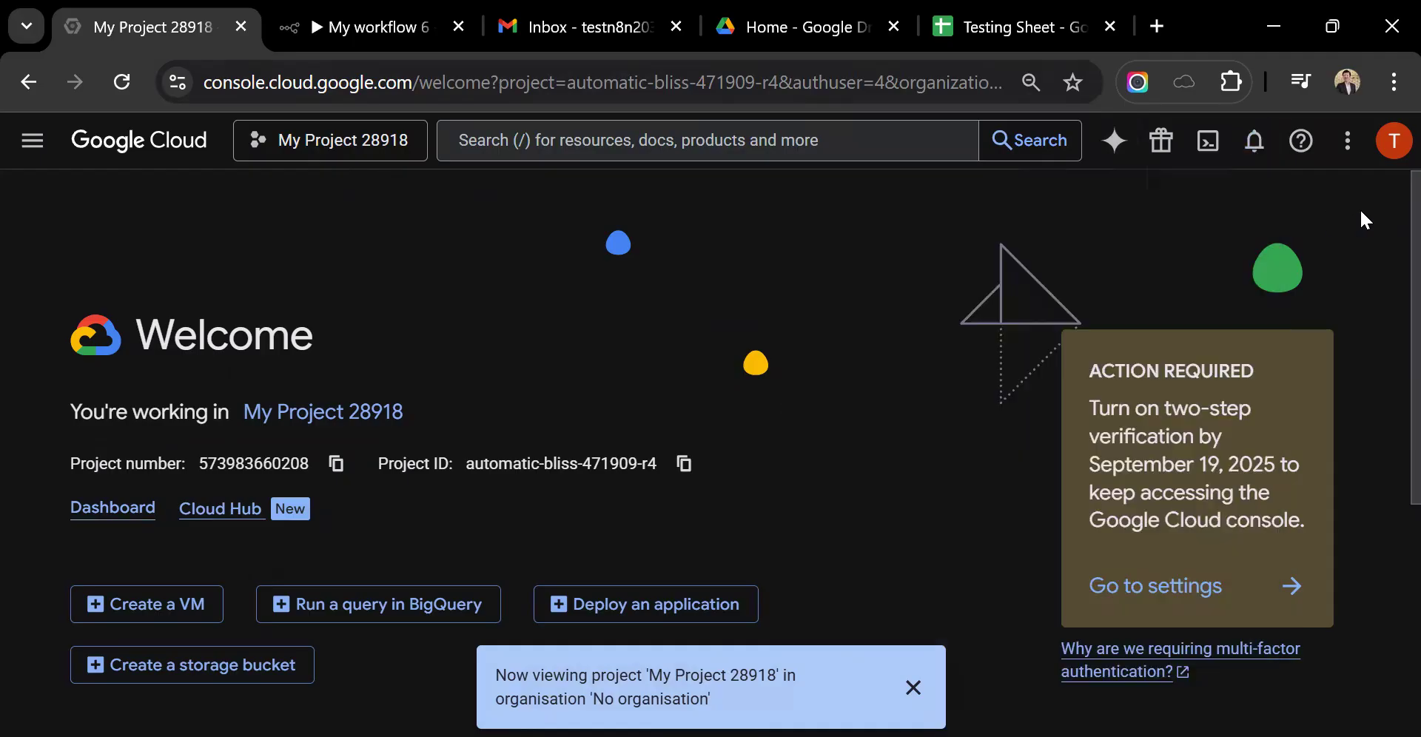
{"action": "left_click", "coordinate": [300, 141]}
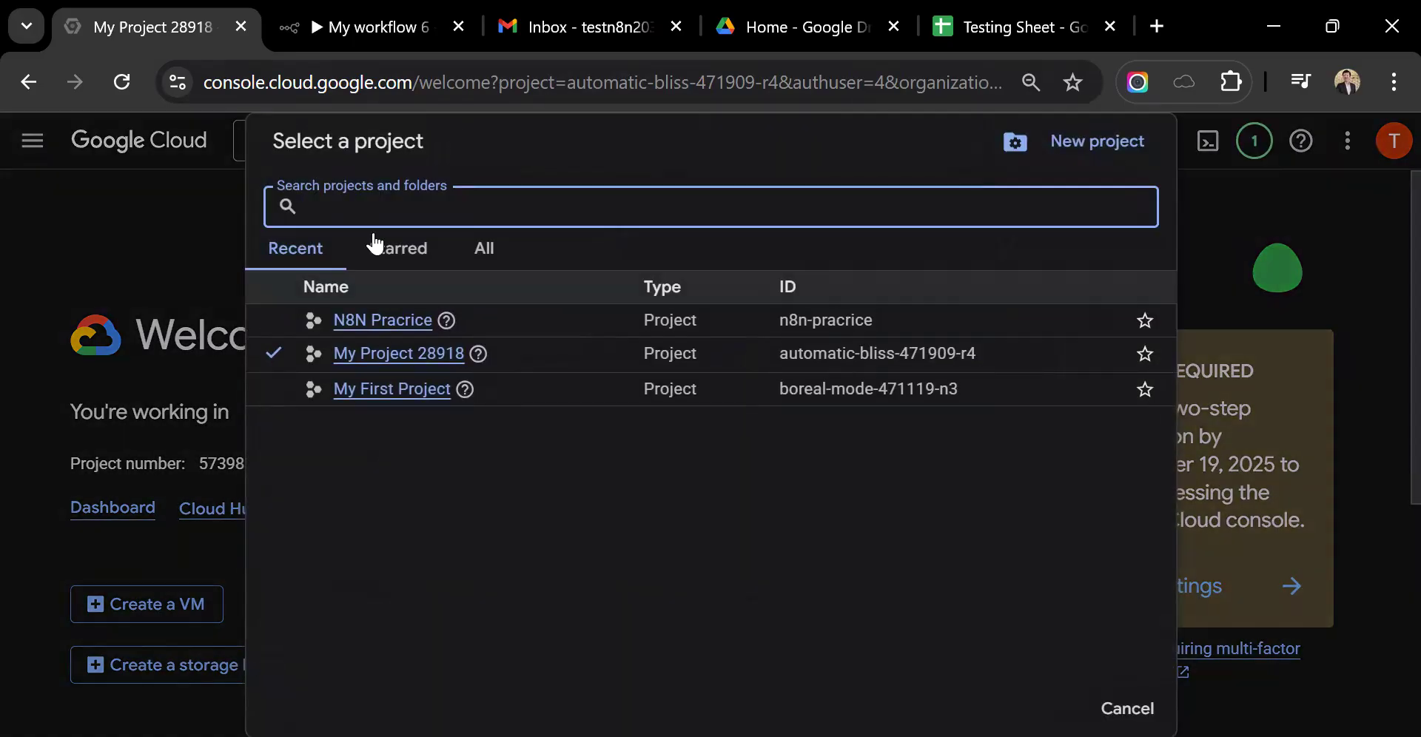
{"action": "left_click", "coordinate": [379, 320]}
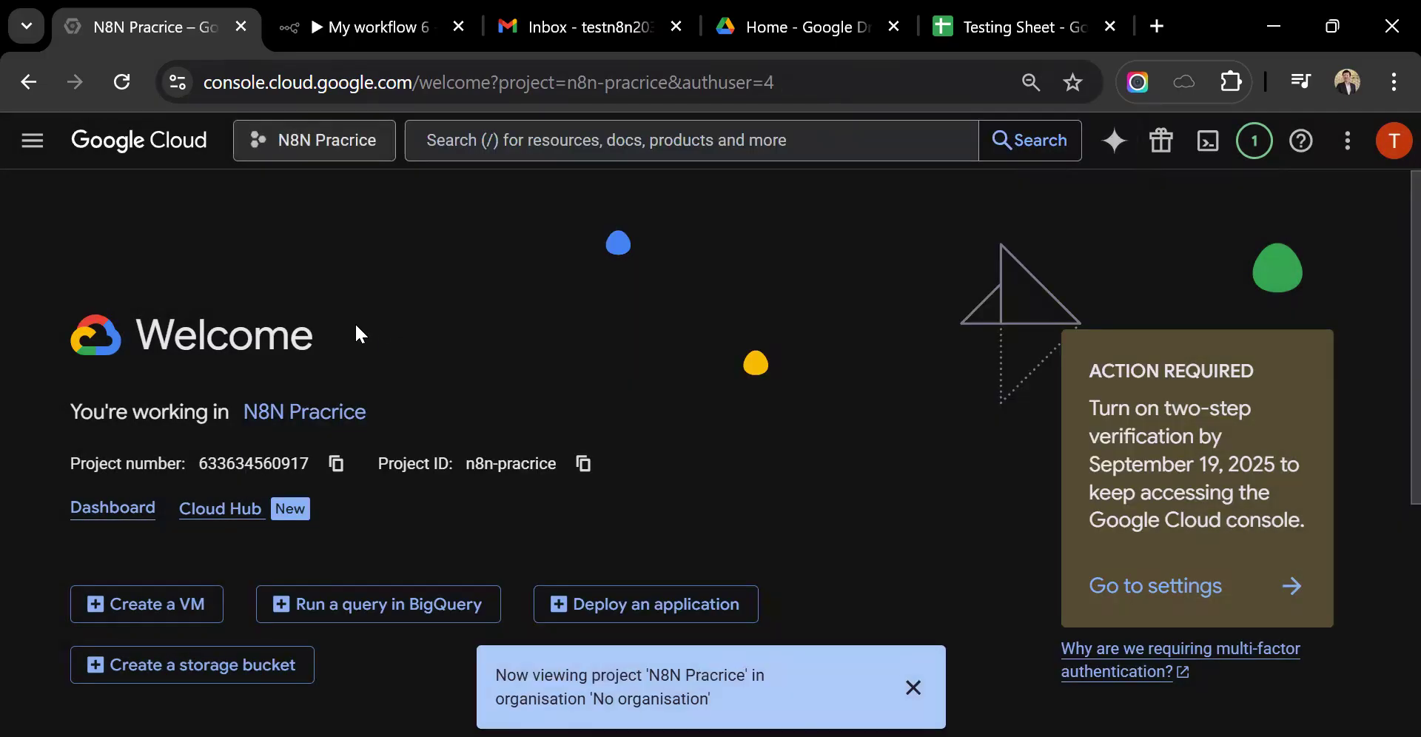
Open the API Library from the project's enabled APIs and services page and dismiss the project notice.
{"action": "left_click", "coordinate": [34, 155]}
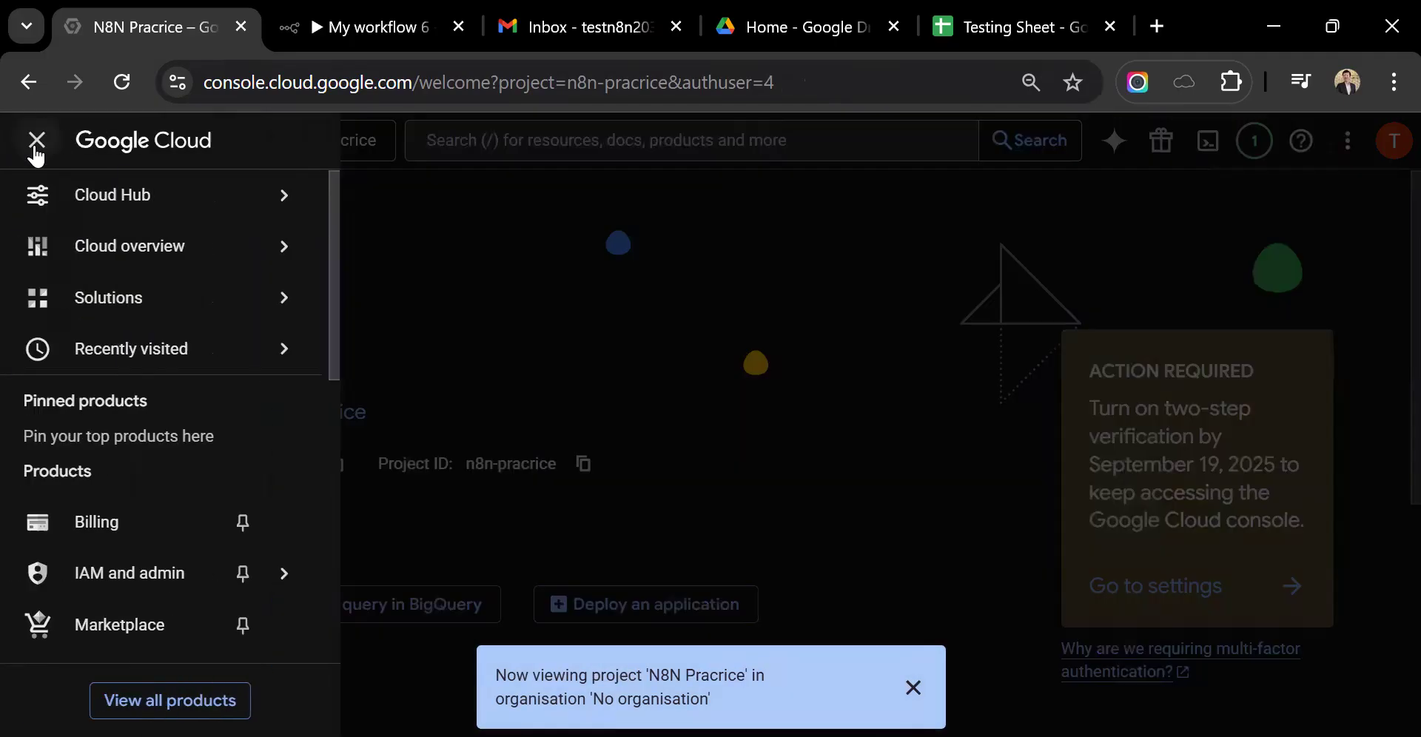
{"action": "scroll", "coordinate": [111, 365], "scroll_direction": "down", "scroll_amount": 5}
{"action": "scroll", "coordinate": [113, 368], "scroll_direction": "down", "scroll_amount": 4}
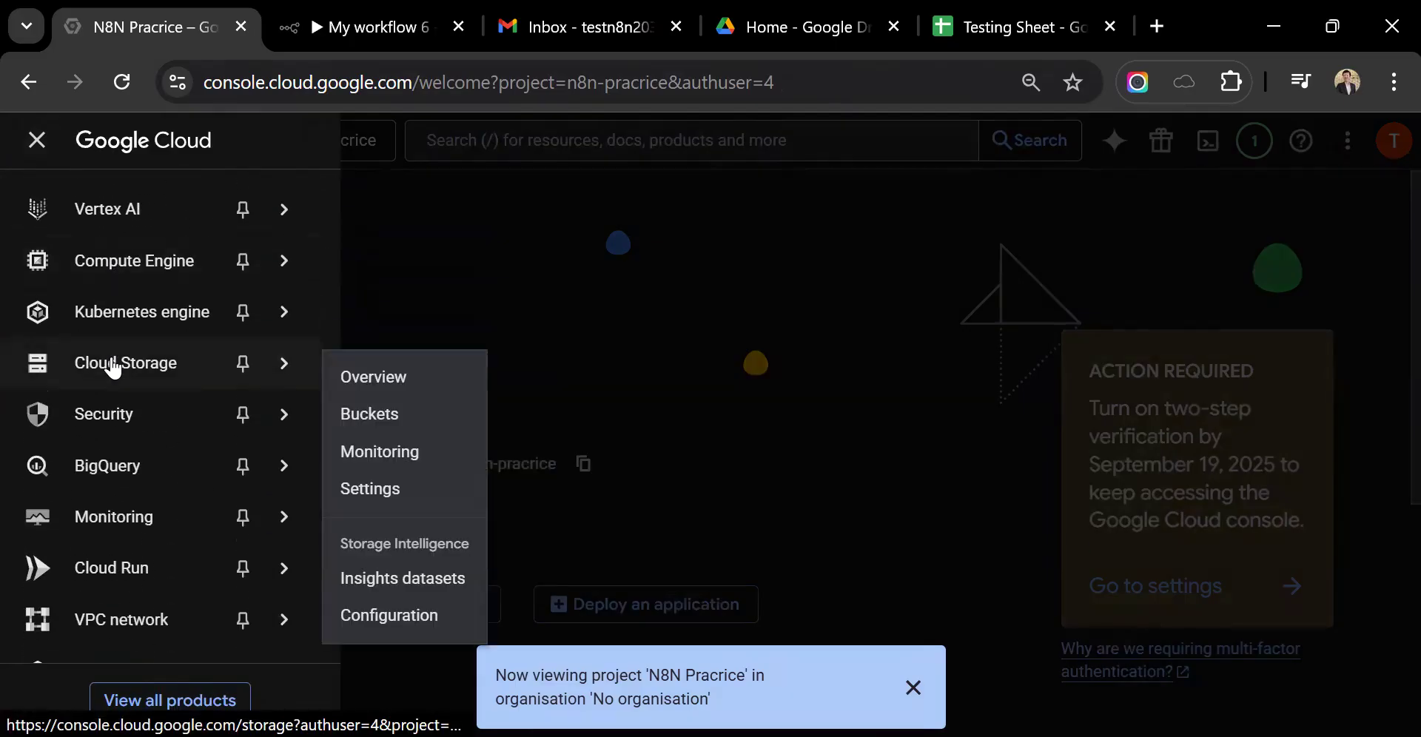
{"action": "scroll", "coordinate": [112, 368], "scroll_direction": "up", "scroll_amount": 4}
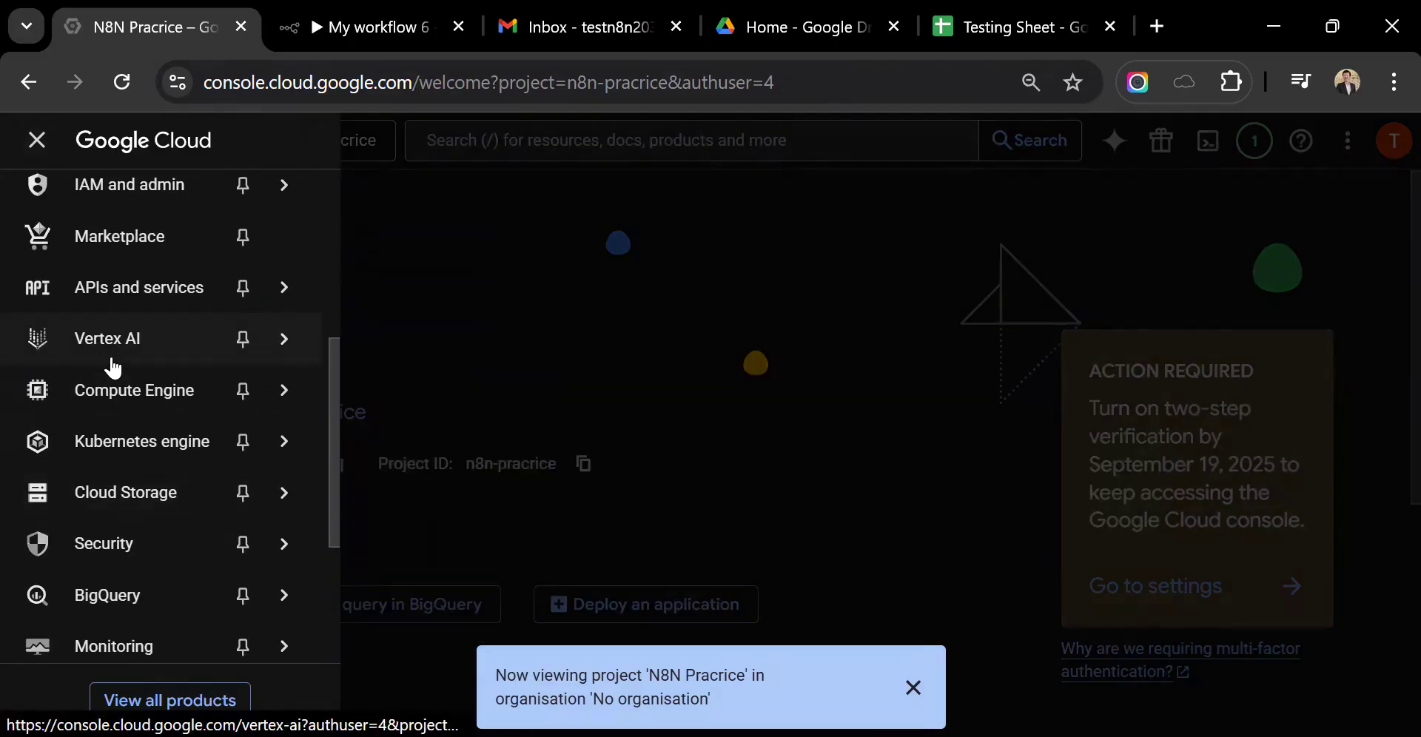
{"action": "mouse_move", "coordinate": [157, 304]}
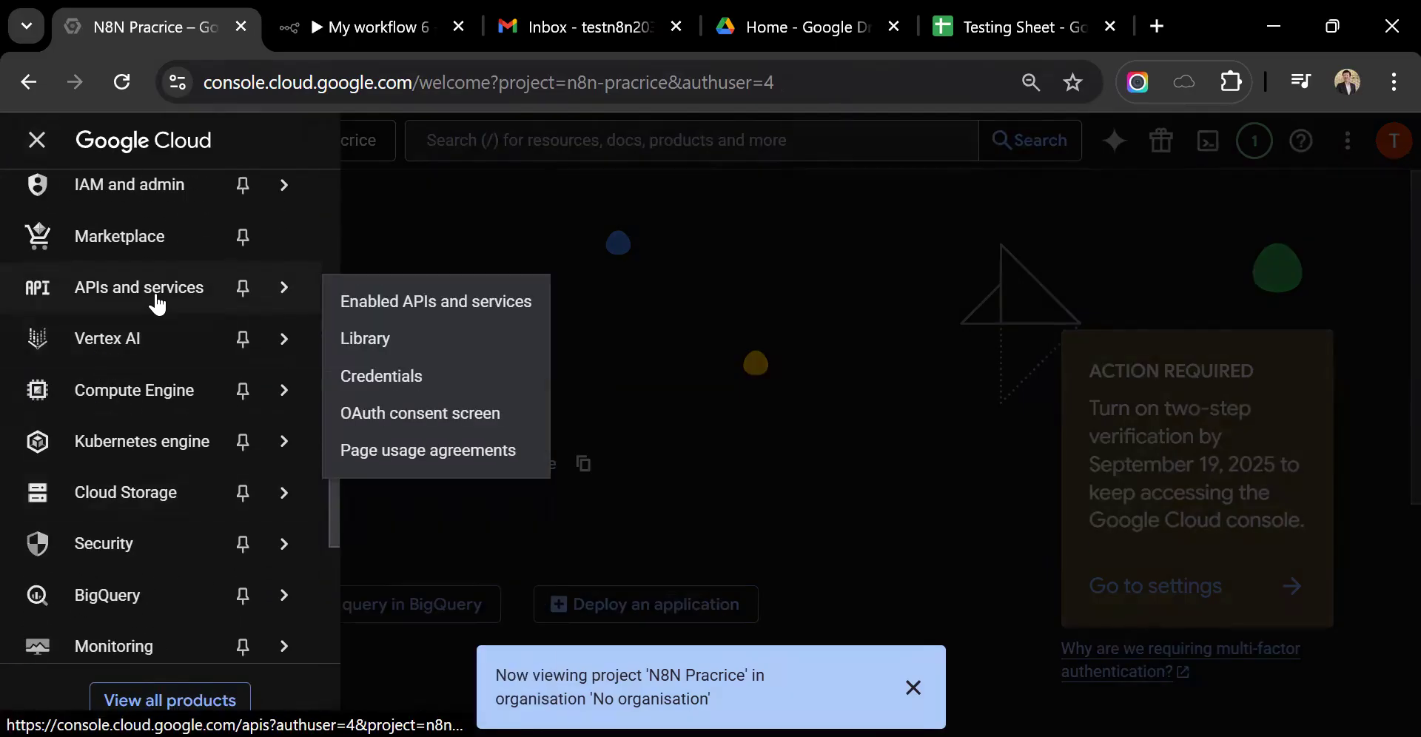
{"action": "left_click", "coordinate": [376, 301]}
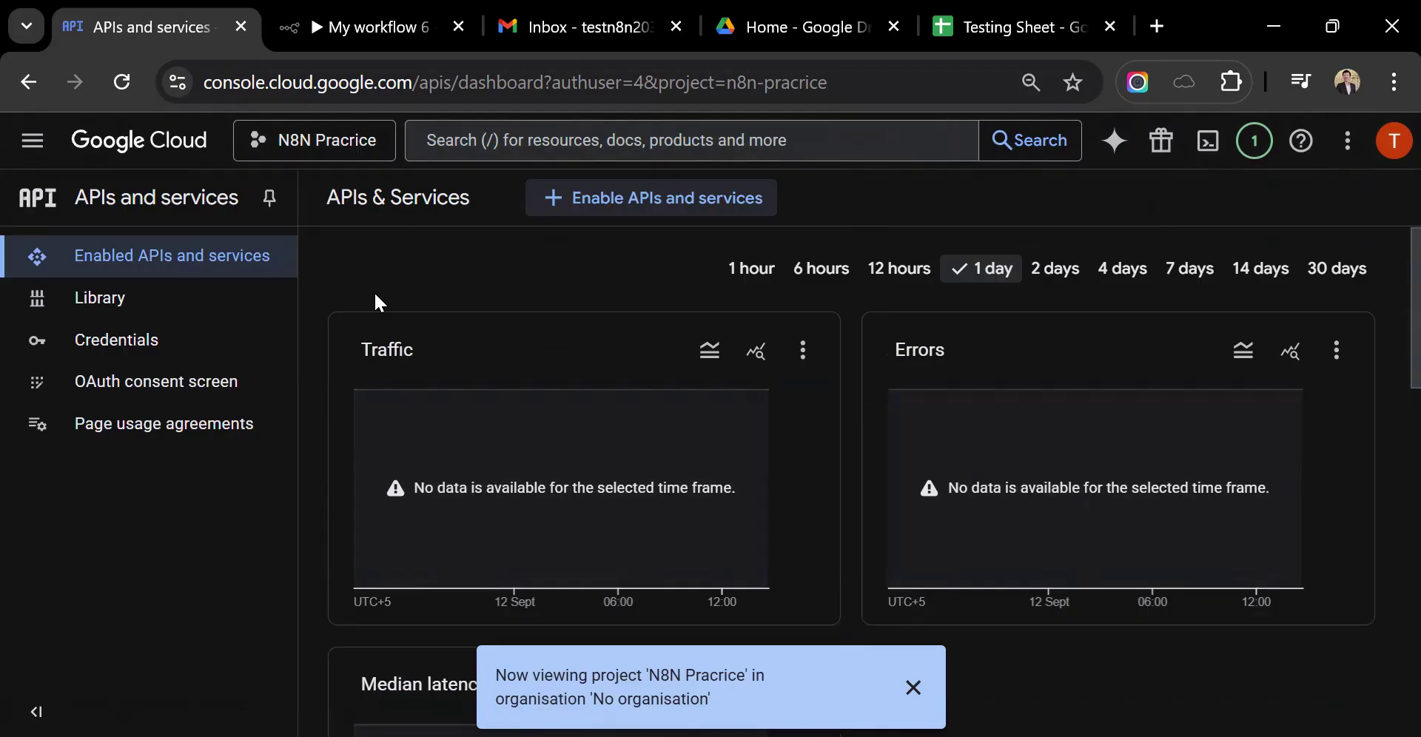
{"action": "left_click", "coordinate": [600, 204]}
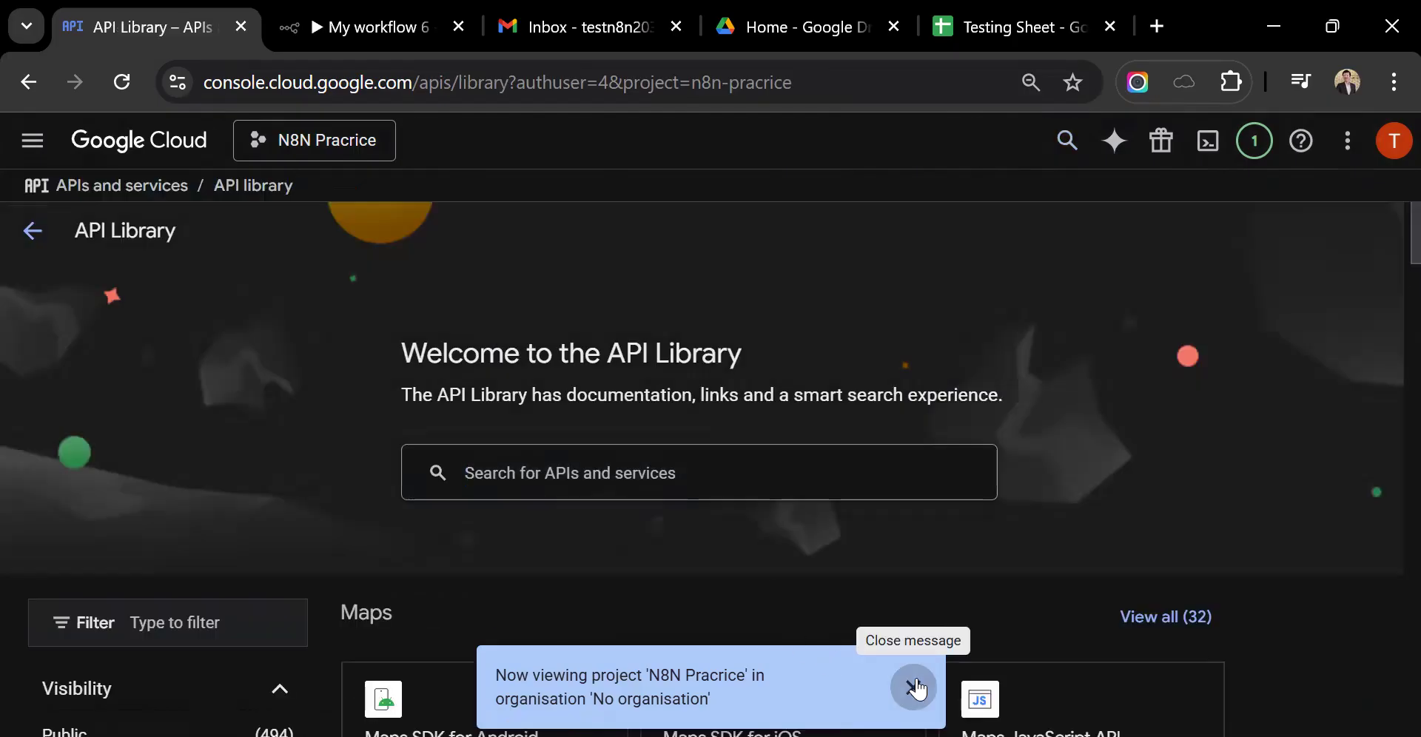
{"action": "left_click", "coordinate": [913, 687]}
Search the API Library for gmail and enable the Gmail API for the project.
{"action": "left_click", "coordinate": [549, 487]}
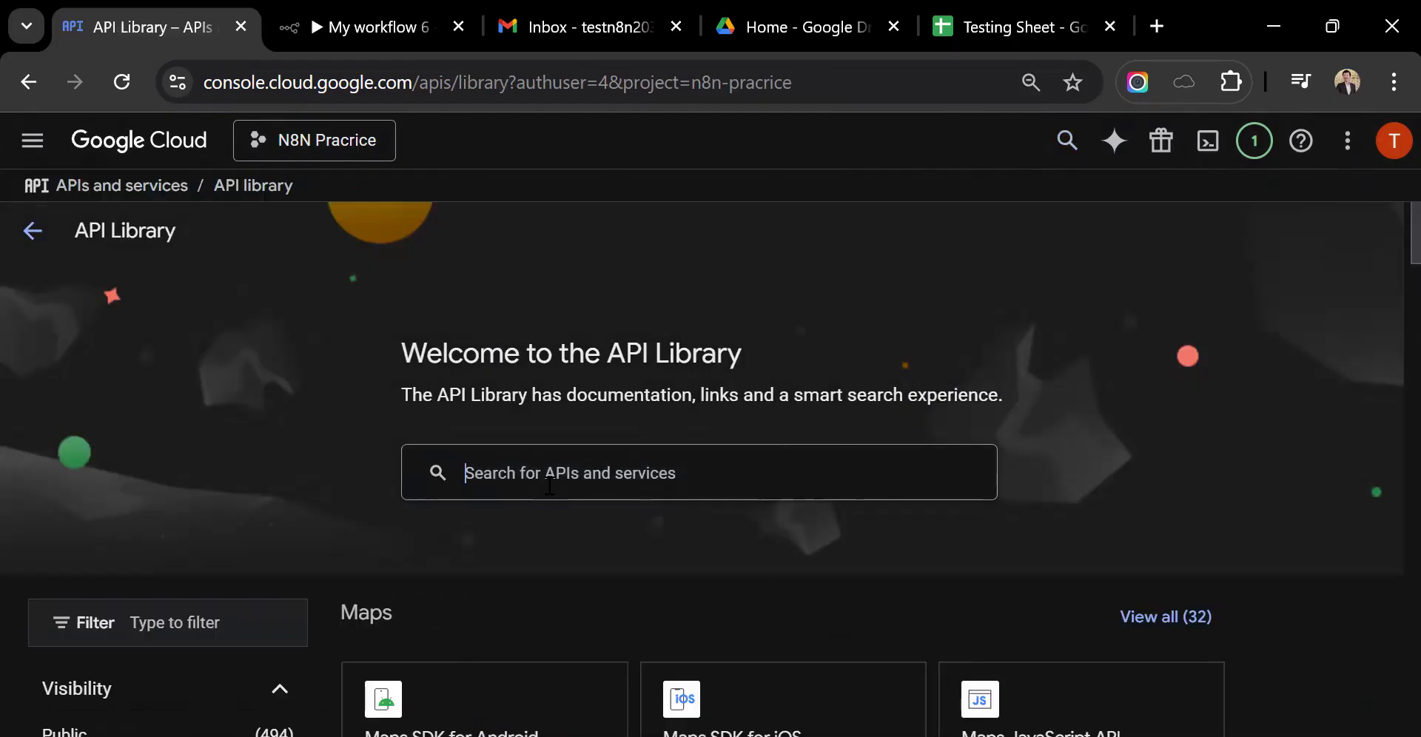
{"action": "type", "text": "gmail"}
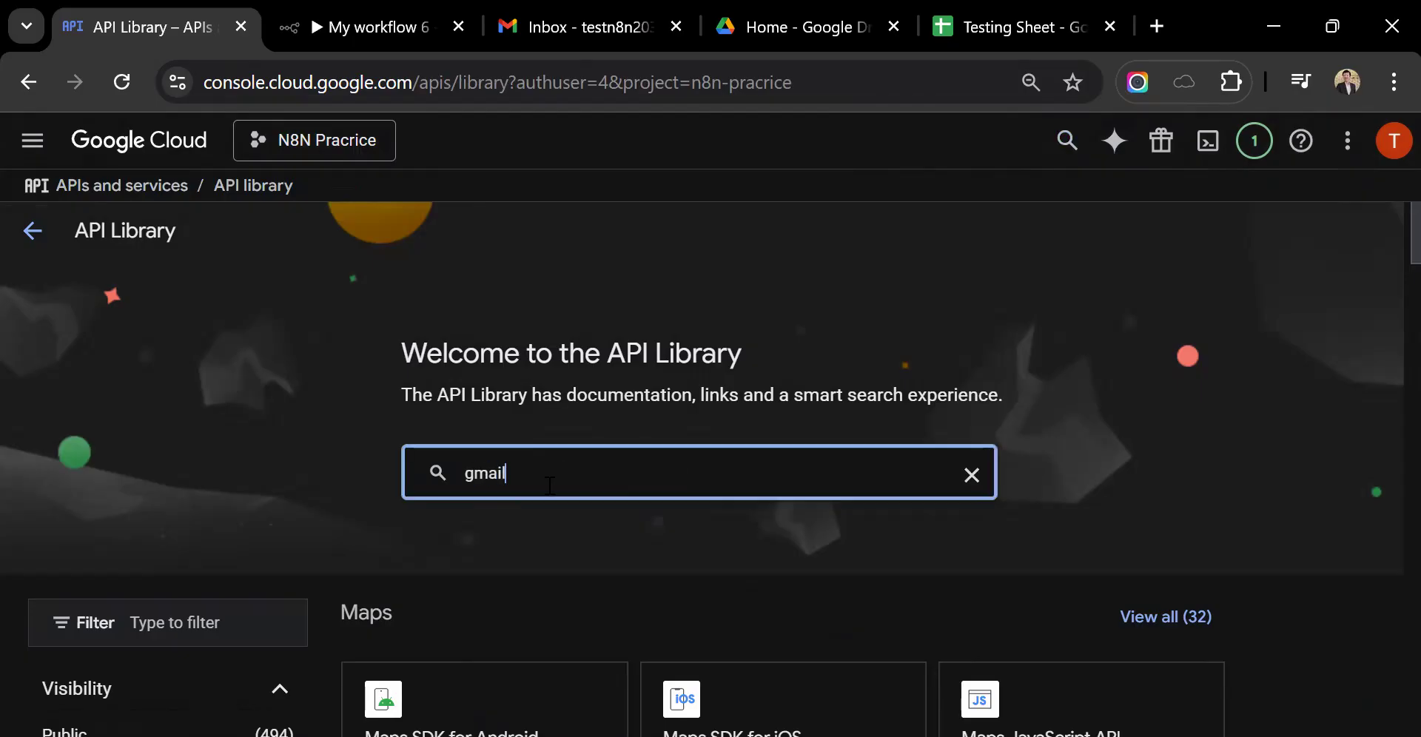
{"action": "key", "text": "Return"}
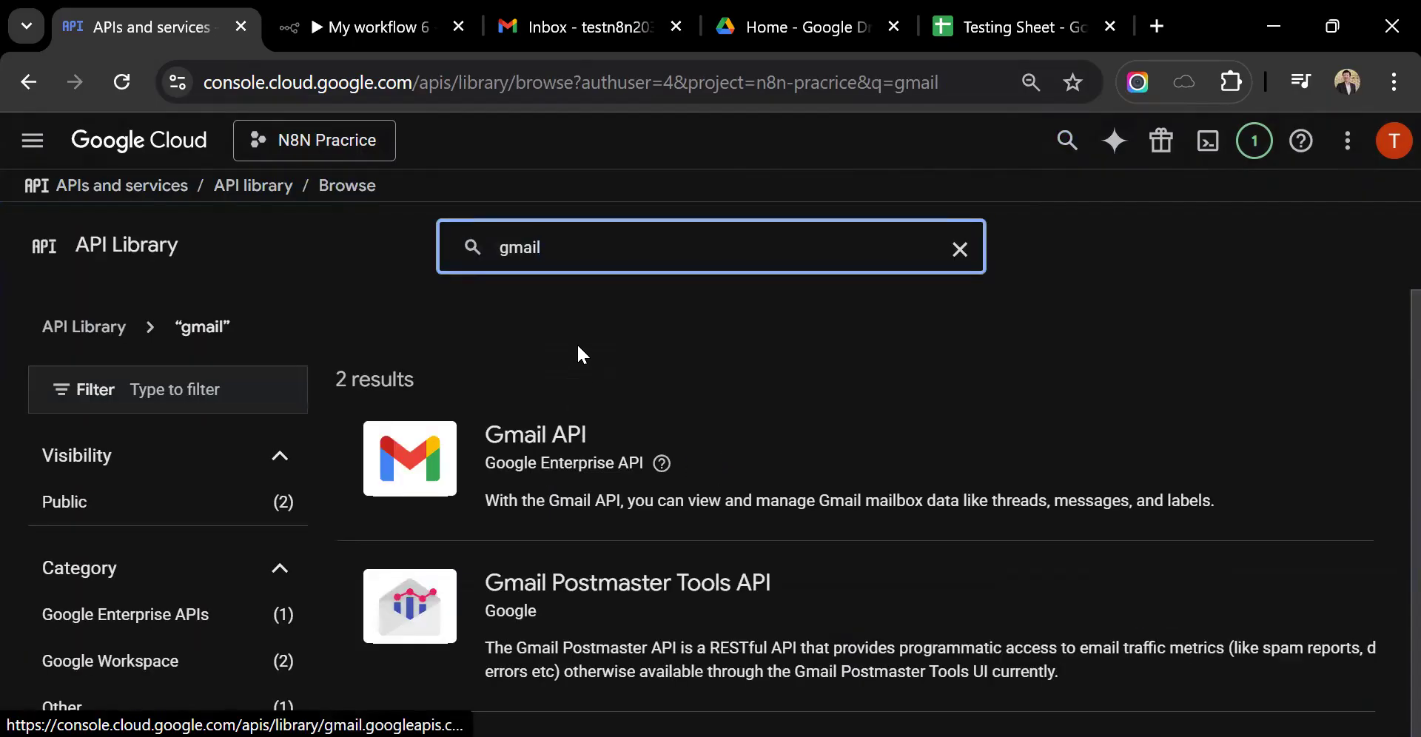
{"action": "left_click", "coordinate": [567, 435]}
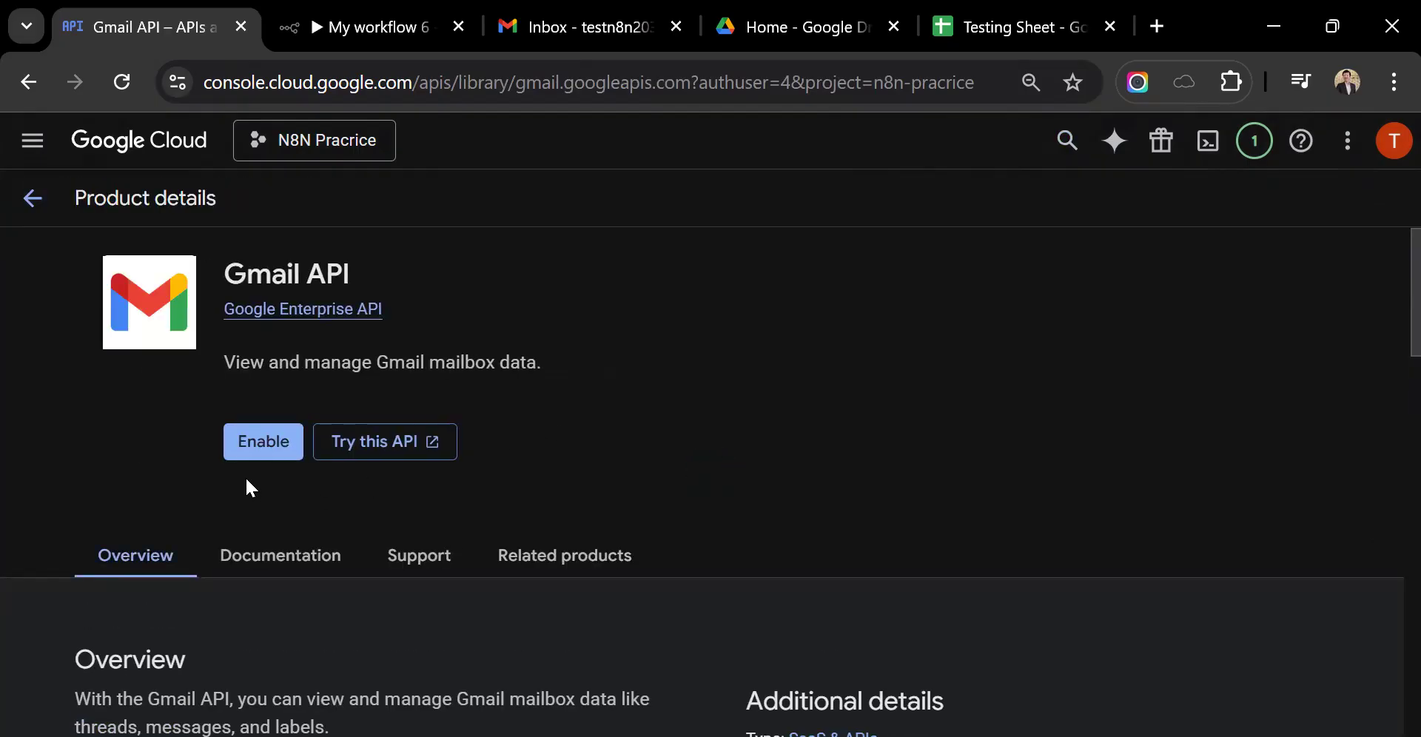
{"action": "left_click", "coordinate": [268, 453]}
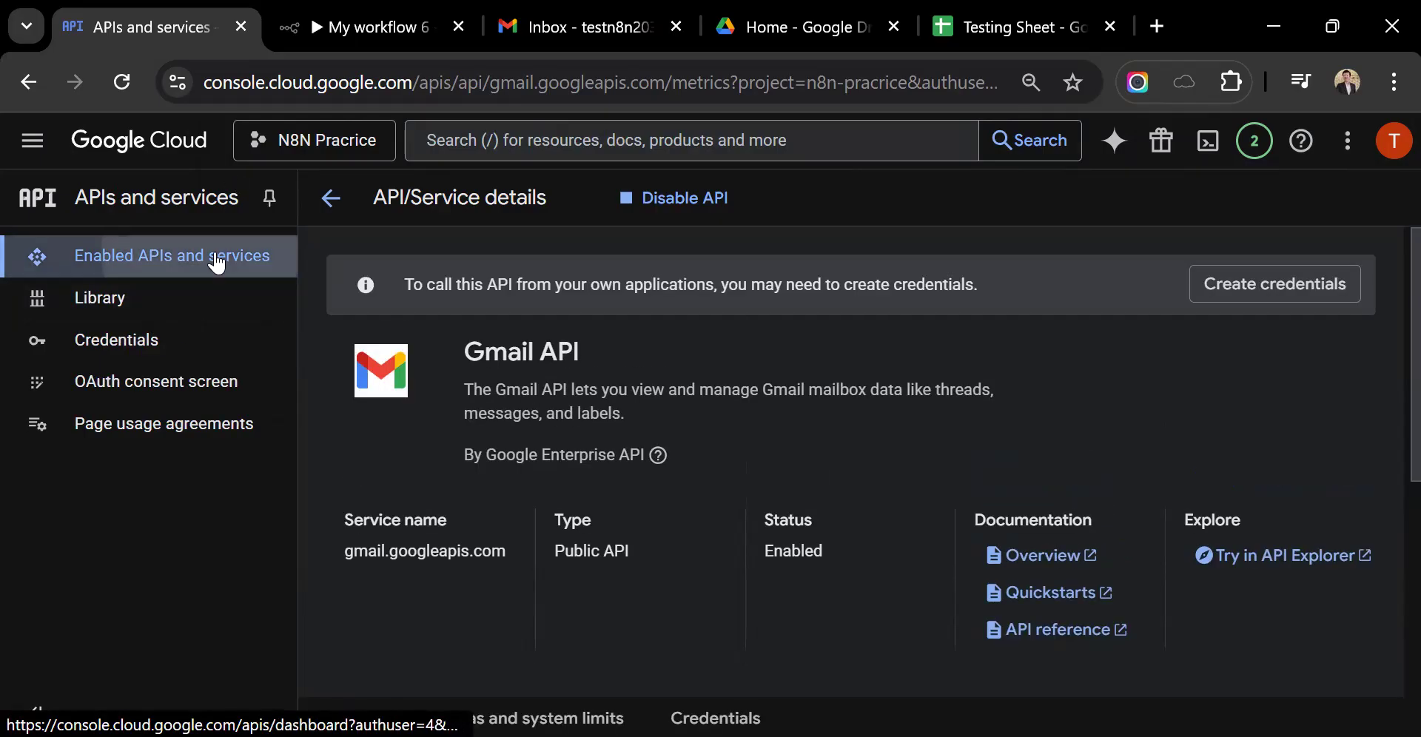
Return to the API Library, search for drive and enable the Google Drive API.
{"action": "left_click", "coordinate": [216, 260]}
{"action": "left_click", "coordinate": [628, 197]}
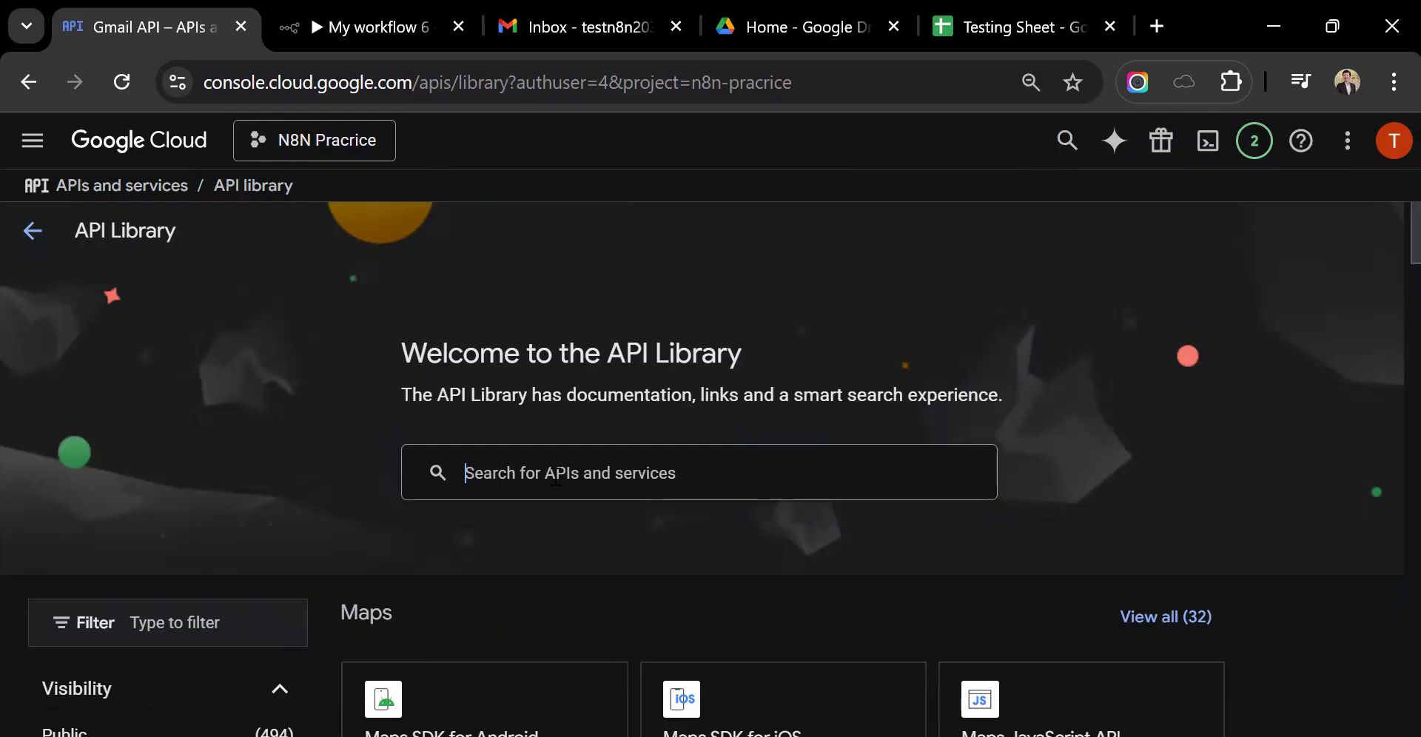
{"action": "left_click", "coordinate": [555, 477]}
{"action": "type", "text": "drive"}
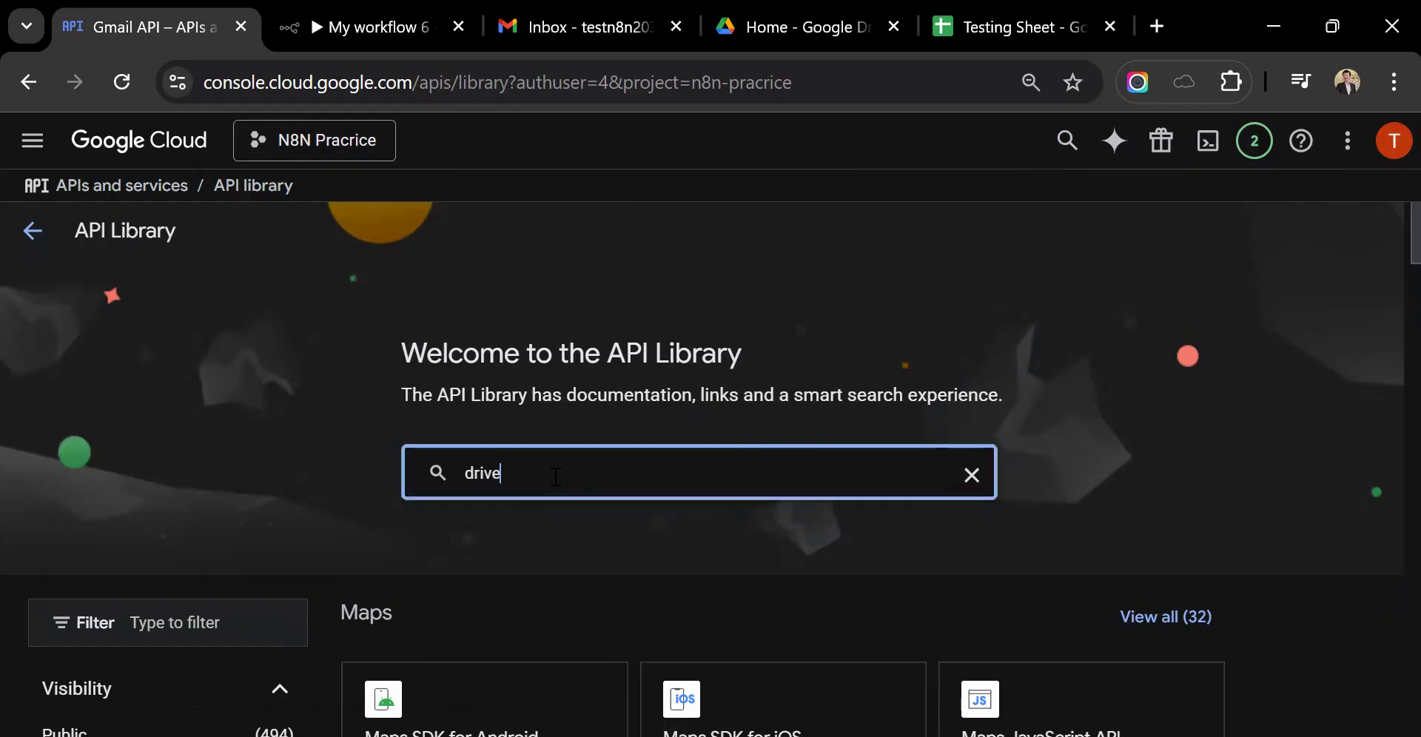
{"action": "key", "text": "Return"}
{"action": "scroll", "coordinate": [599, 355], "scroll_direction": "down", "scroll_amount": 3}
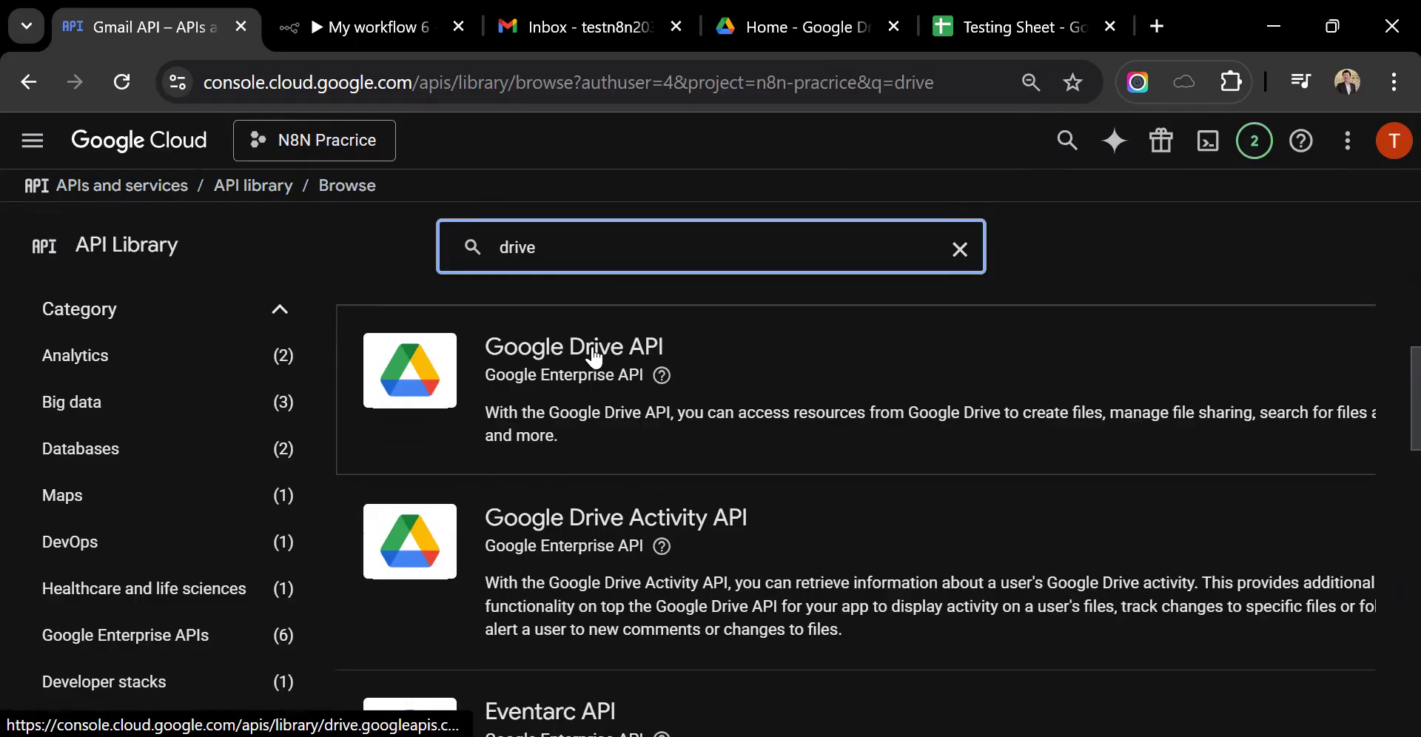
{"action": "left_click", "coordinate": [594, 357]}
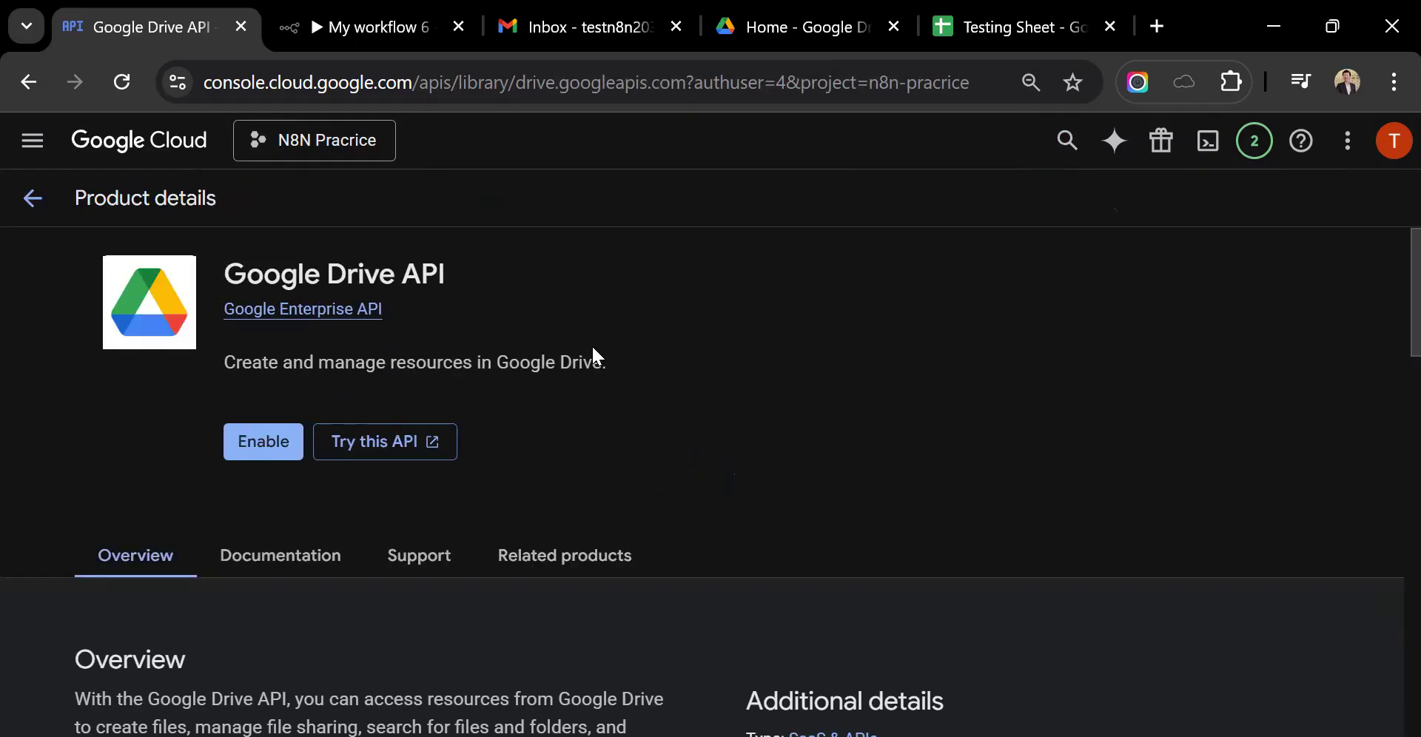
{"action": "left_click", "coordinate": [276, 444]}
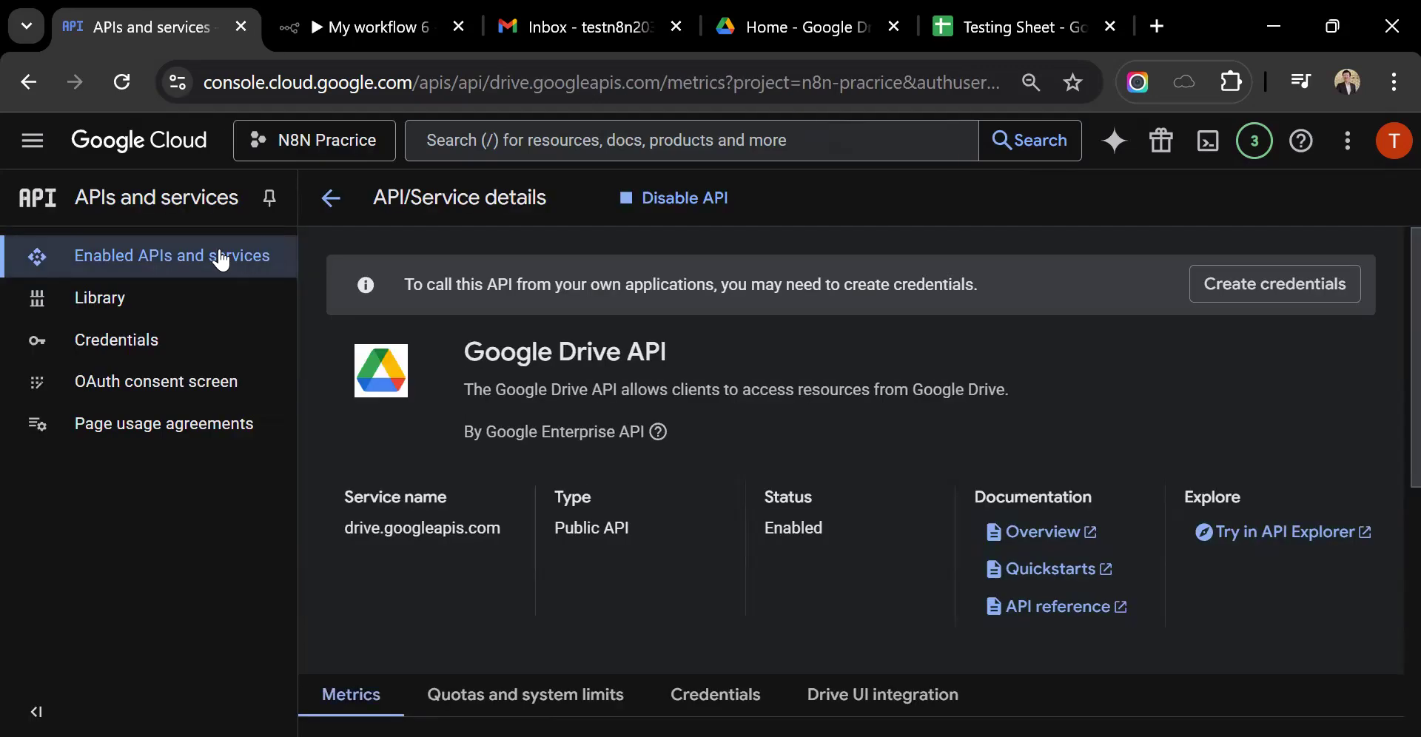
Go back to the API Library, search for sheet and enable the Google Sheets API.
{"action": "left_click", "coordinate": [221, 257]}
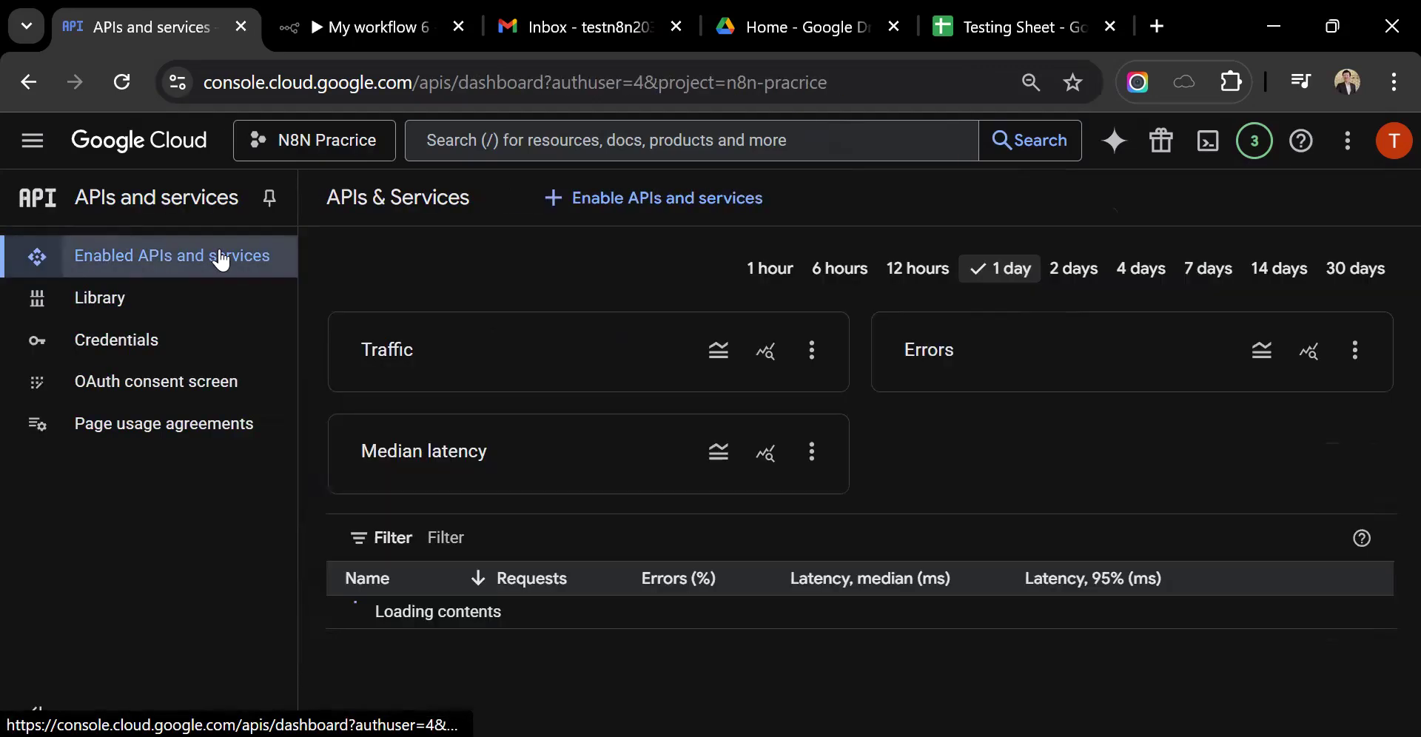
{"action": "left_click", "coordinate": [597, 199]}
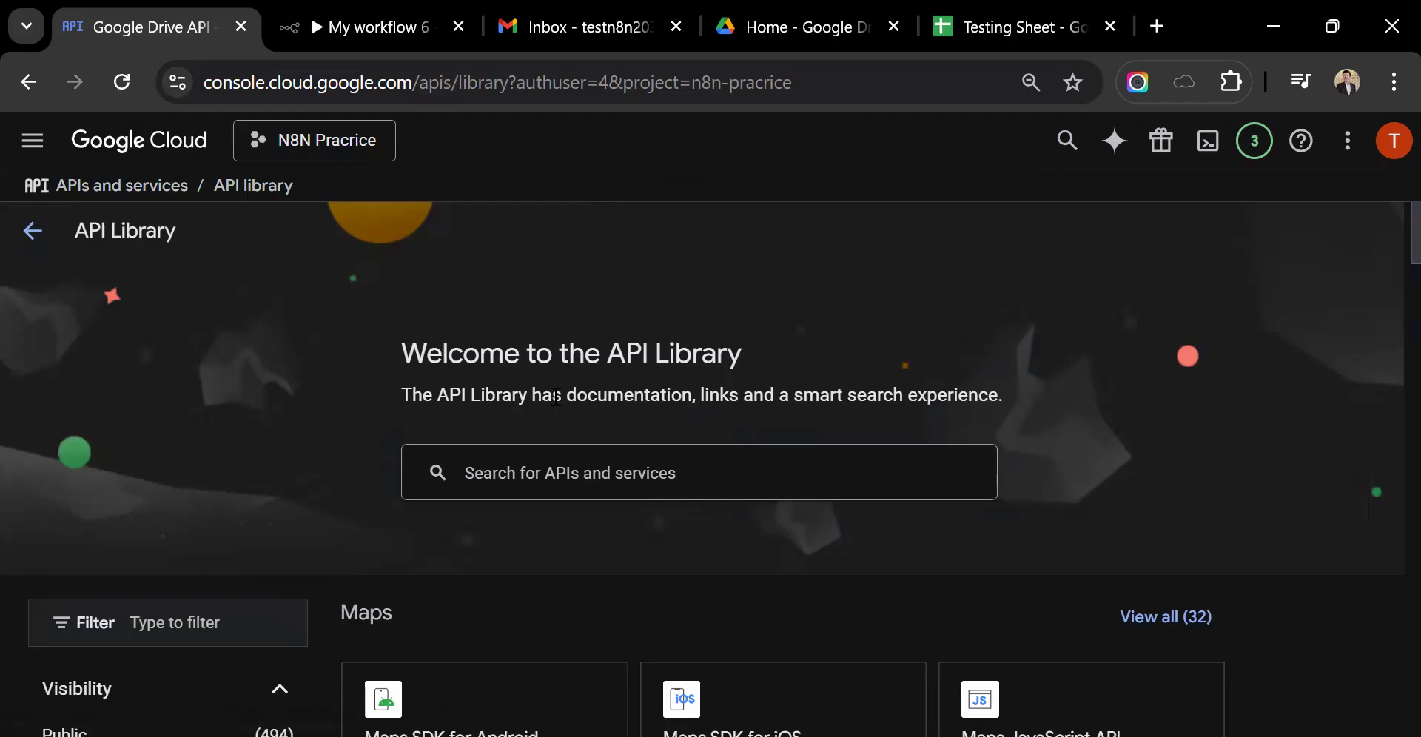
{"action": "left_click", "coordinate": [511, 471]}
{"action": "type", "text": "sheet"}
{"action": "key", "text": "Return"}
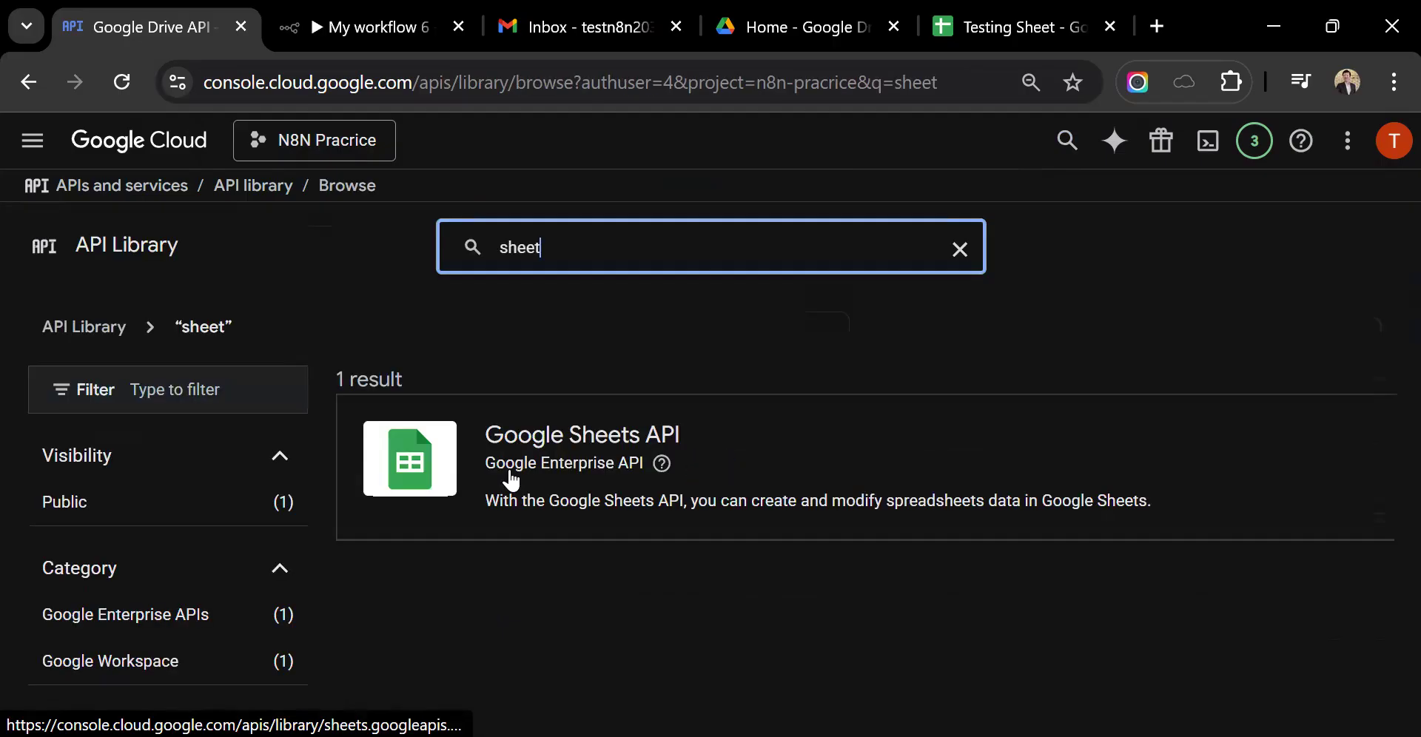
{"action": "left_click", "coordinate": [573, 437]}
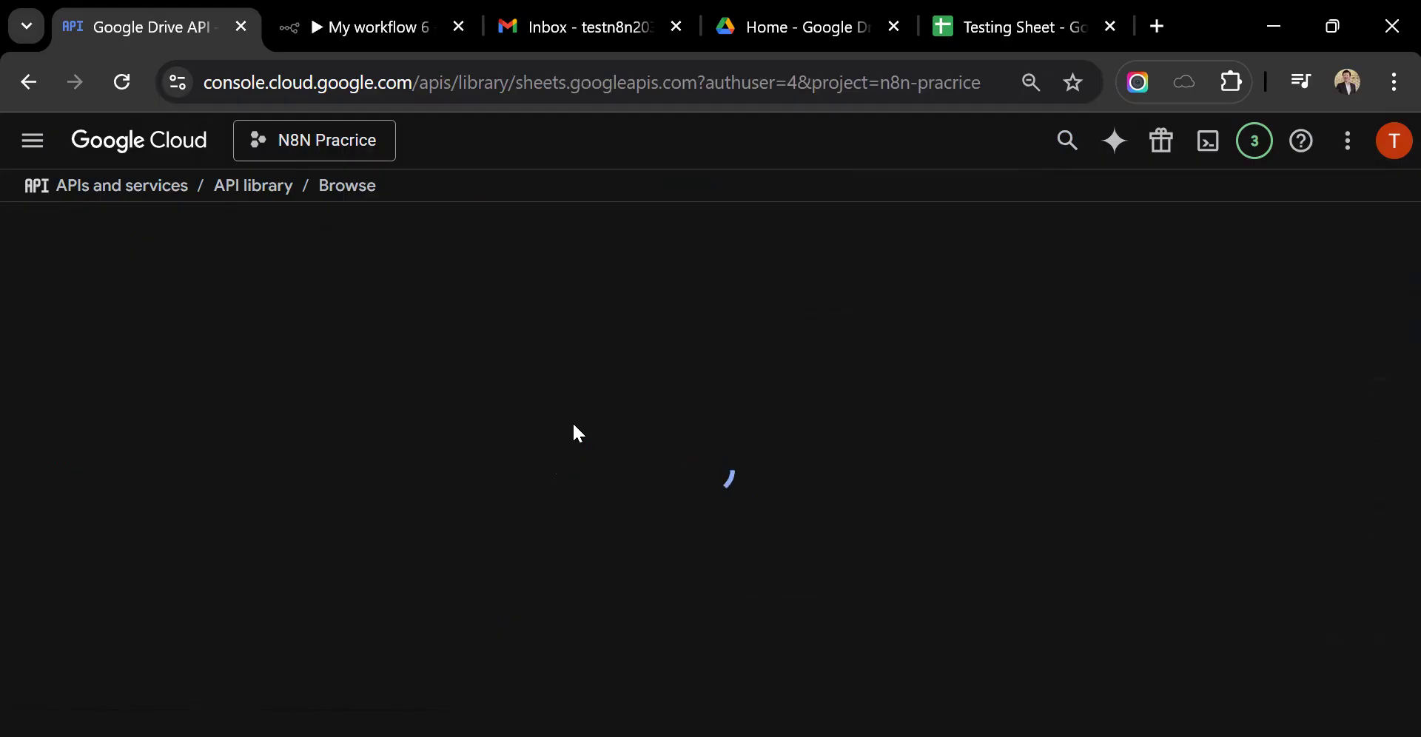
{"action": "left_click", "coordinate": [234, 442]}
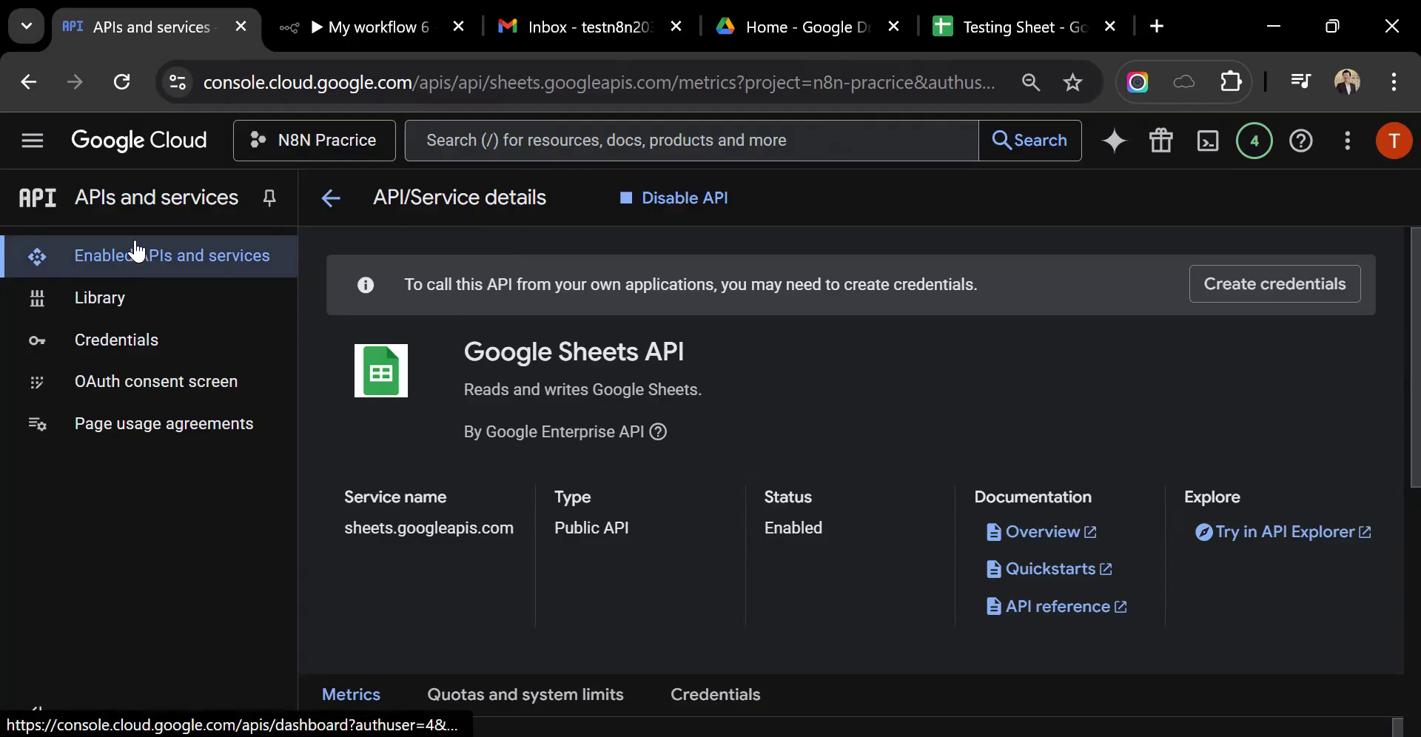
Open the project's credentials and start creating an OAuth client ID.
{"action": "left_click", "coordinate": [169, 348]}
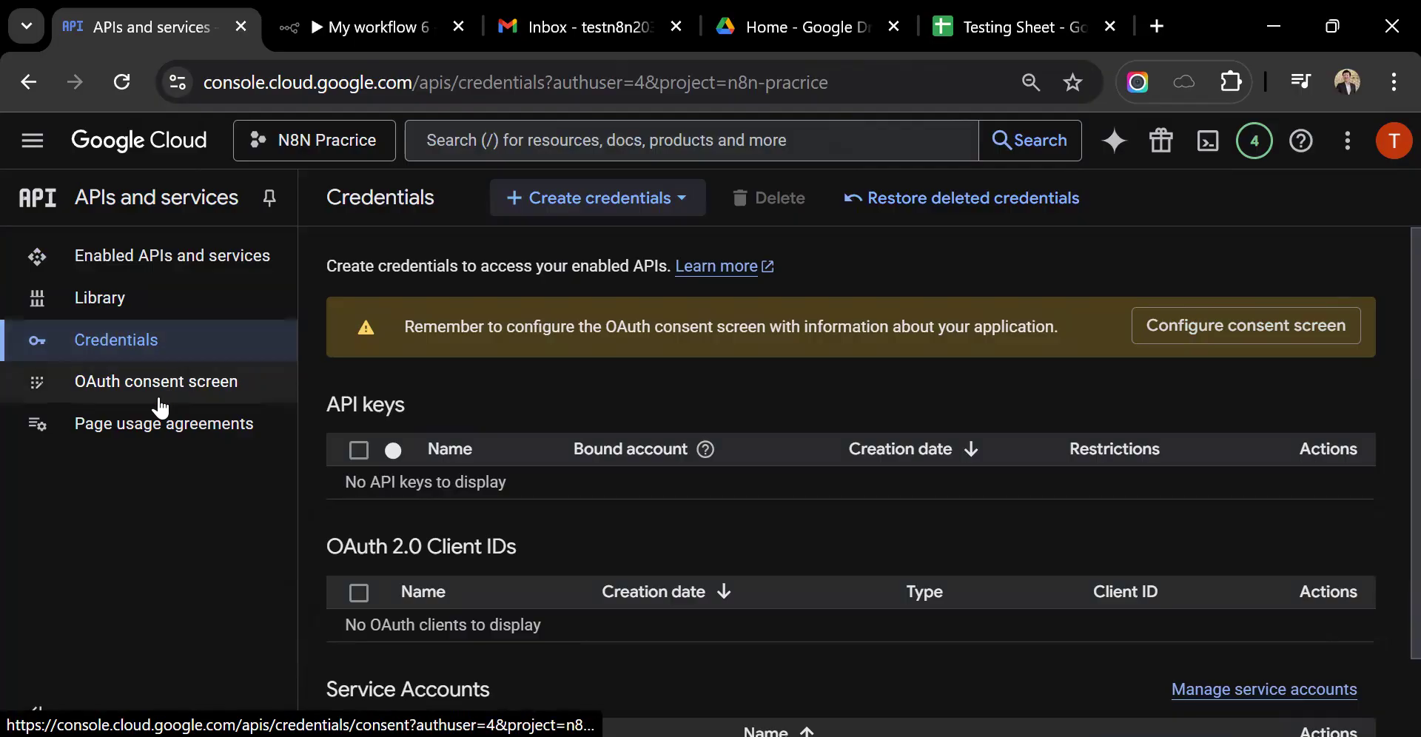
{"action": "left_click", "coordinate": [613, 213]}
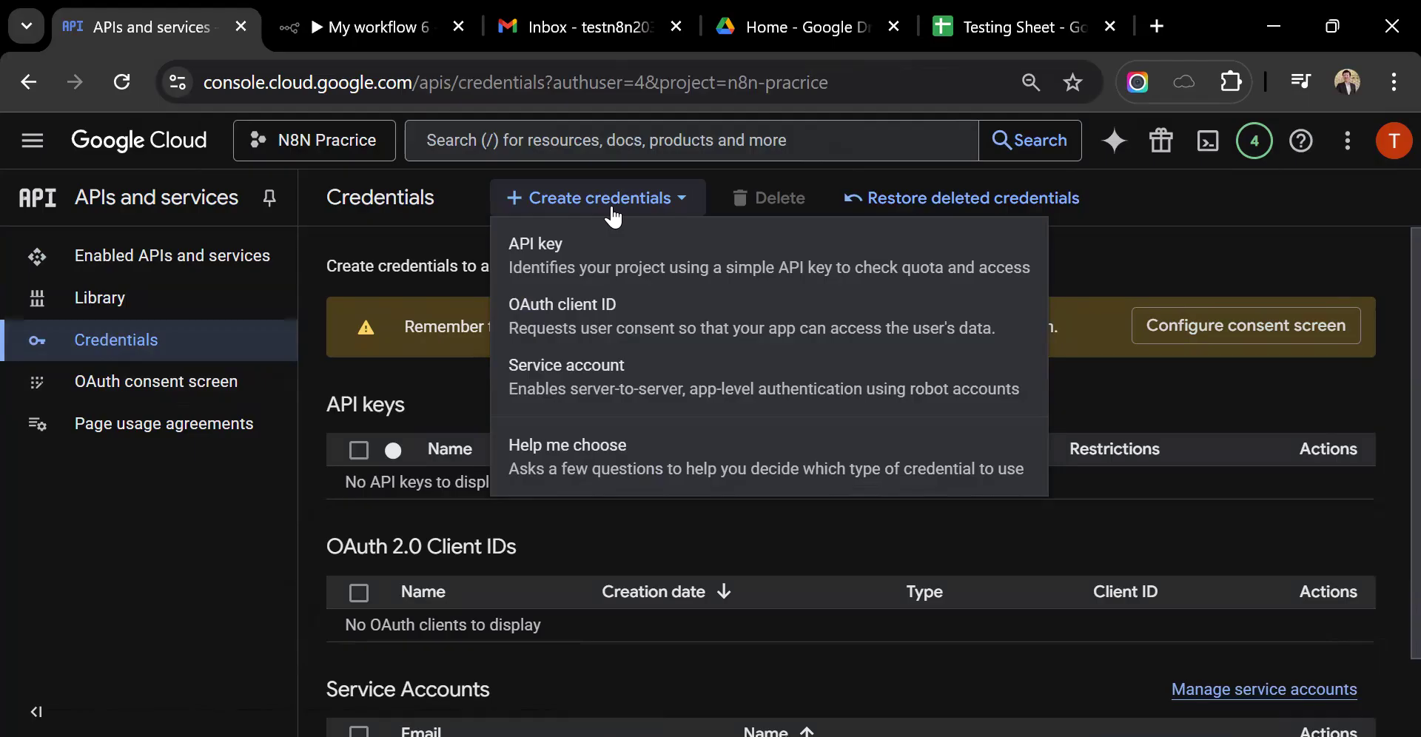
{"action": "left_click", "coordinate": [604, 320]}
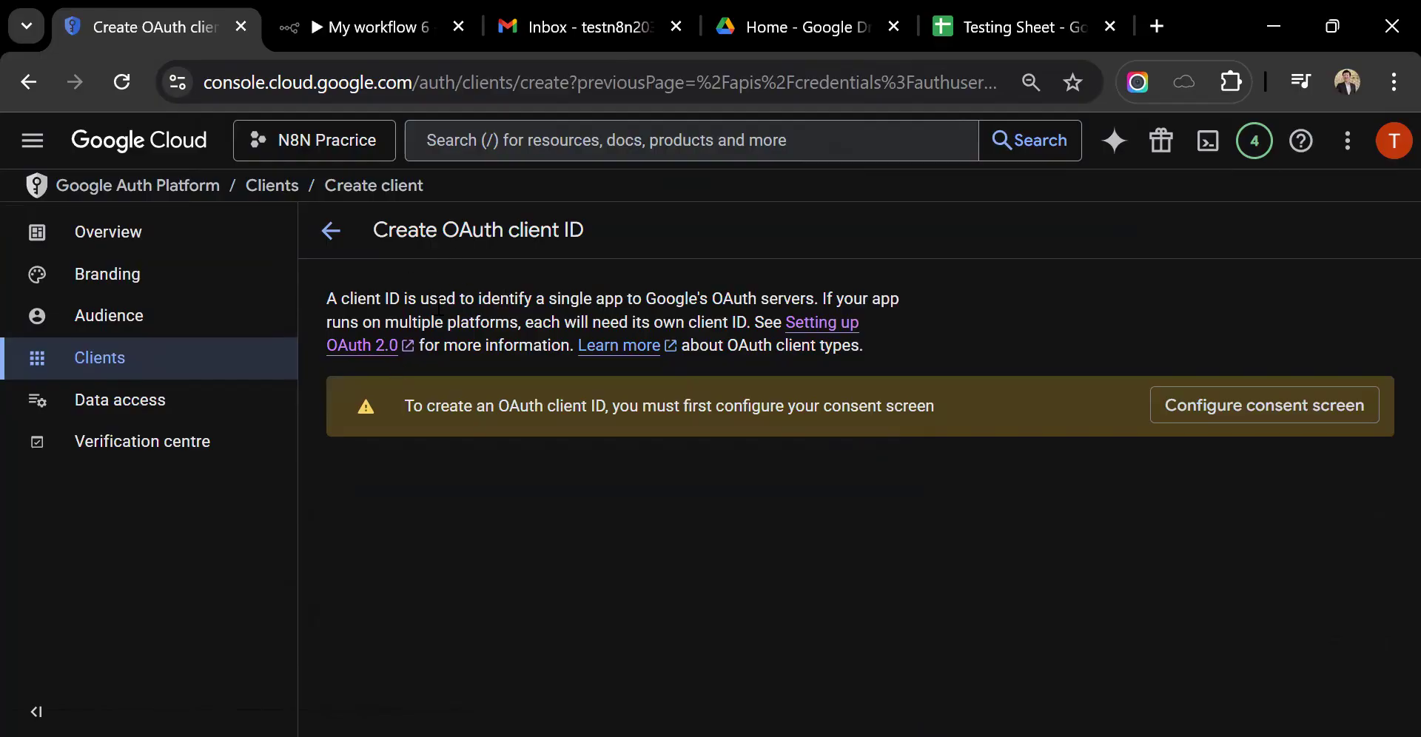
Start configuring the OAuth consent screen required for the project's client ID.
{"action": "left_click", "coordinate": [805, 331]}
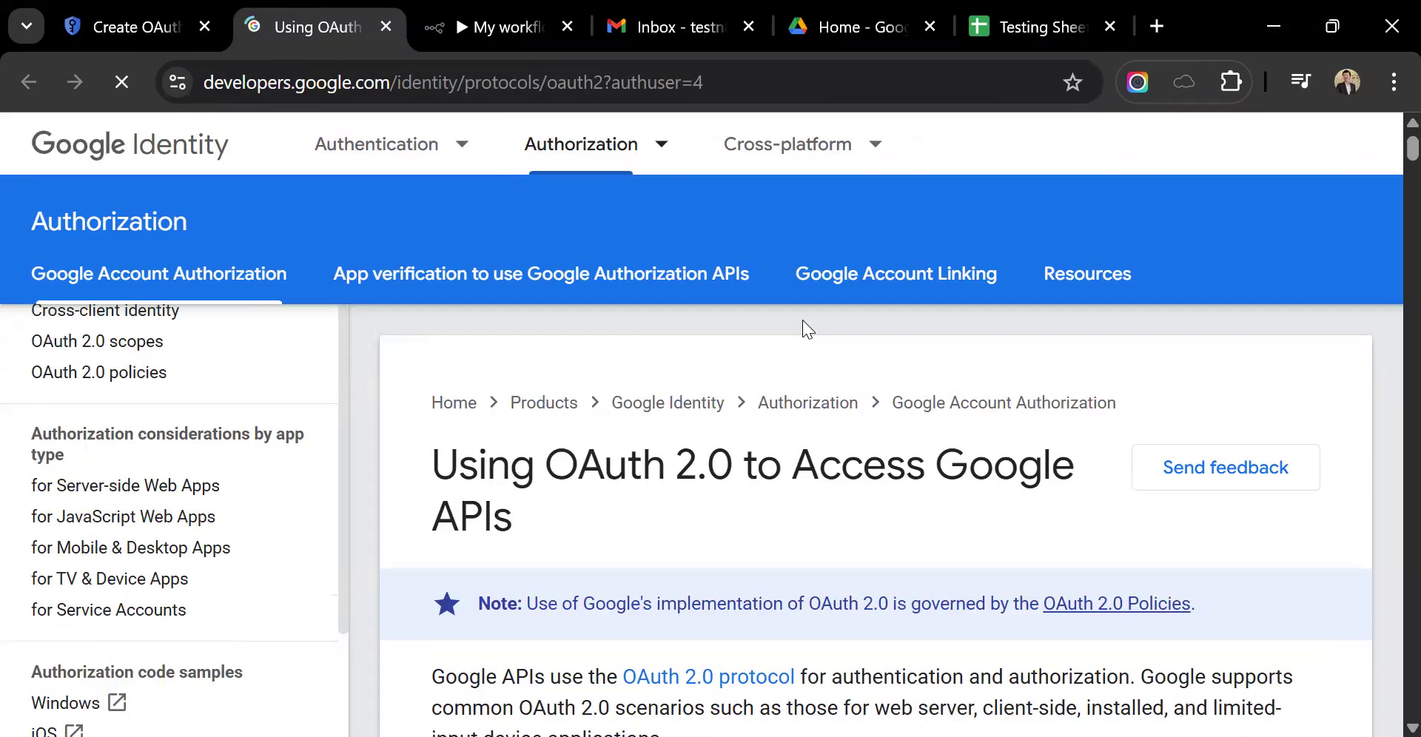
{"action": "key", "text": "ctrl+w"}
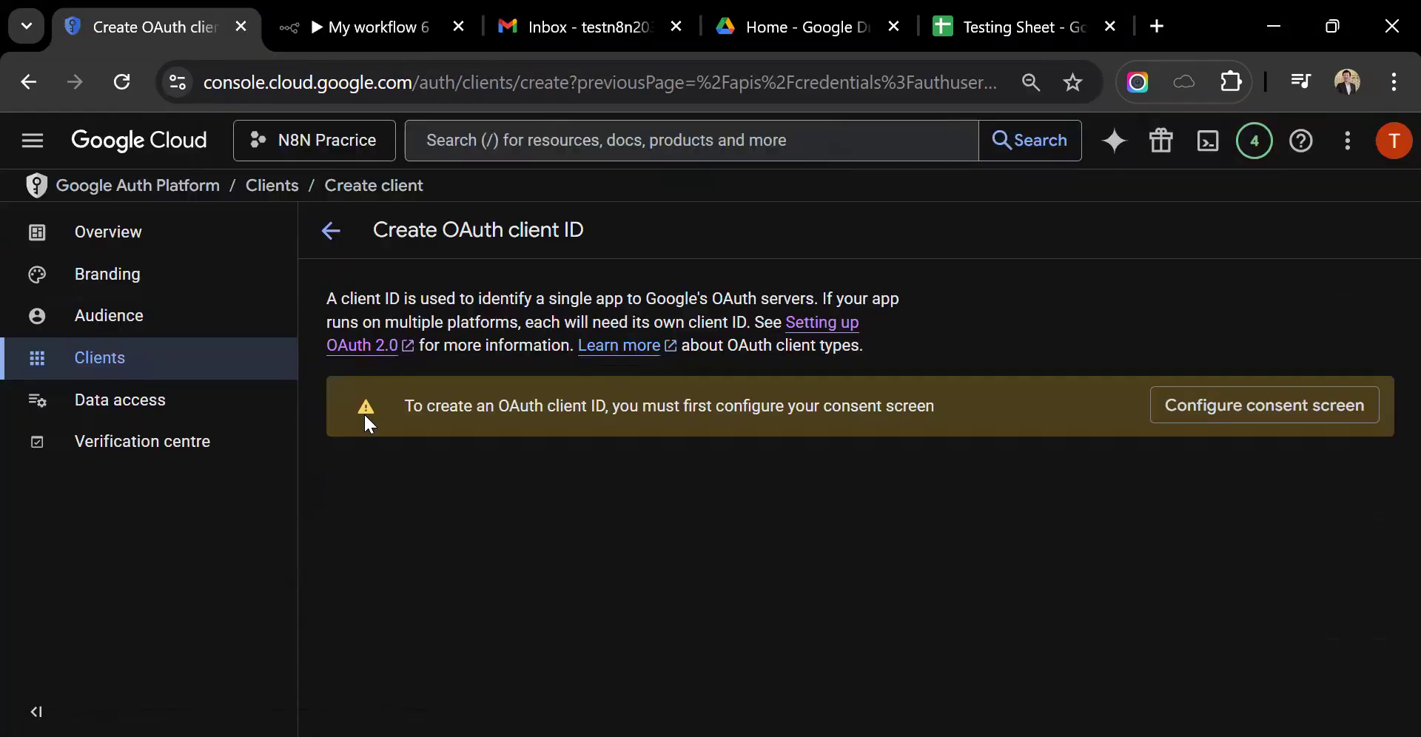
{"action": "left_click", "coordinate": [1196, 420]}
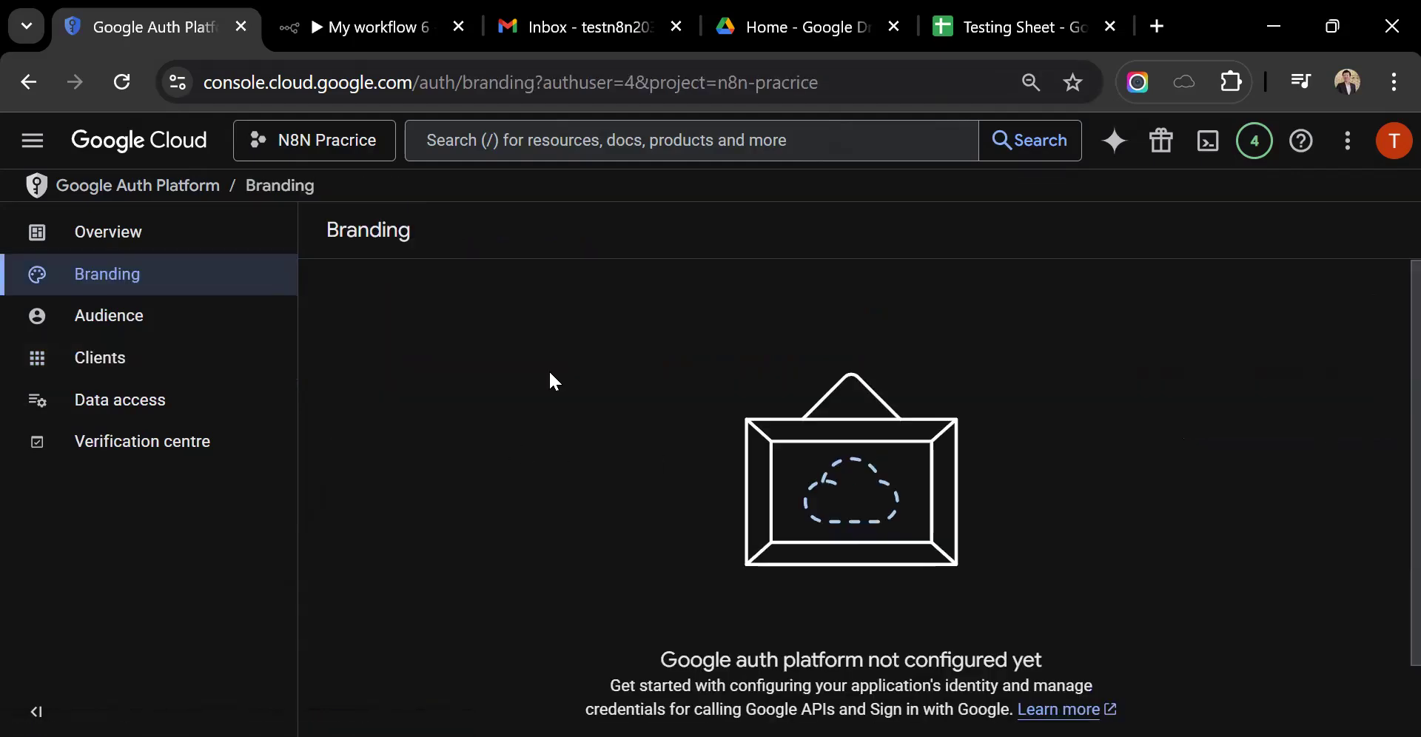
{"action": "scroll", "coordinate": [548, 370], "scroll_direction": "down", "scroll_amount": 2}
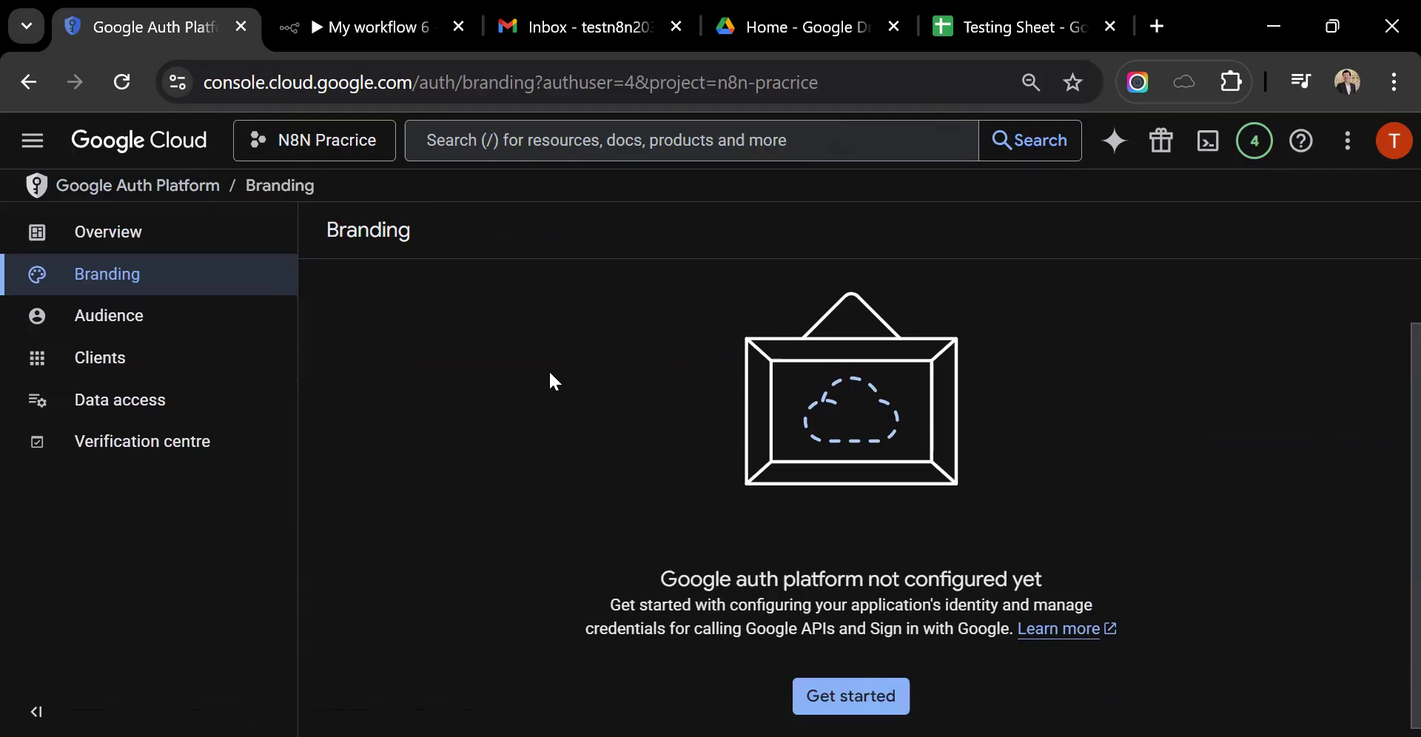
{"action": "left_click", "coordinate": [848, 692]}
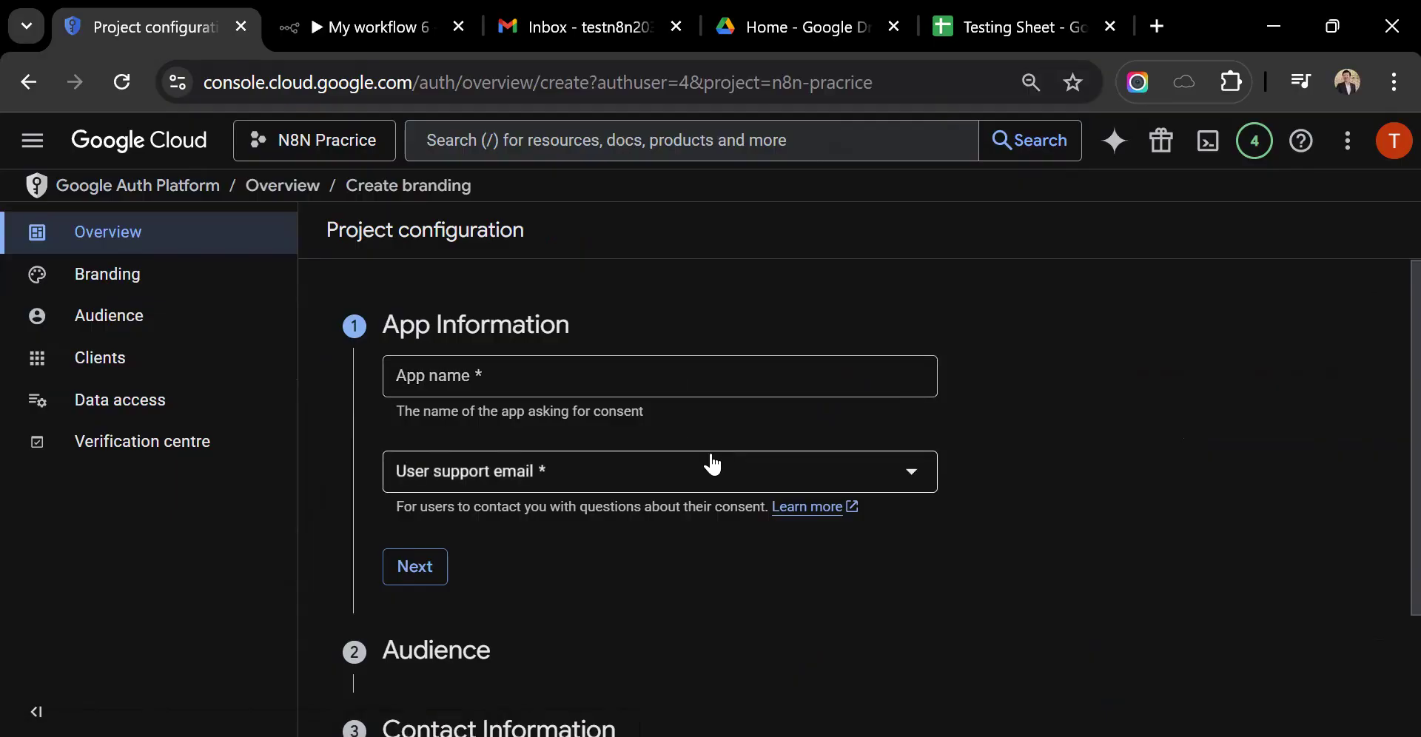
Set the app name to n8n App, choose the account's own address as user support email, and continue to the audience section.
{"action": "left_click", "coordinate": [476, 390]}
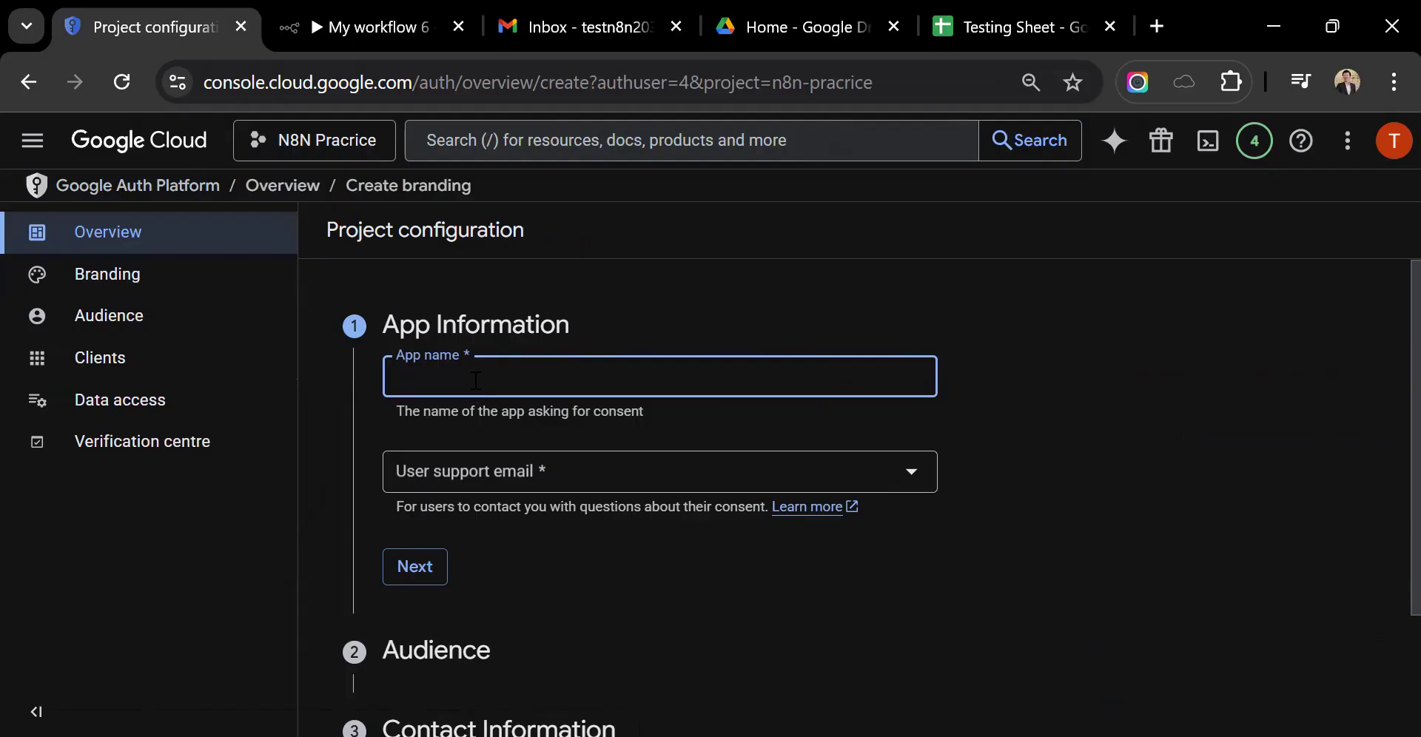
{"action": "type", "text": "n8n App"}
{"action": "left_click", "coordinate": [467, 478]}
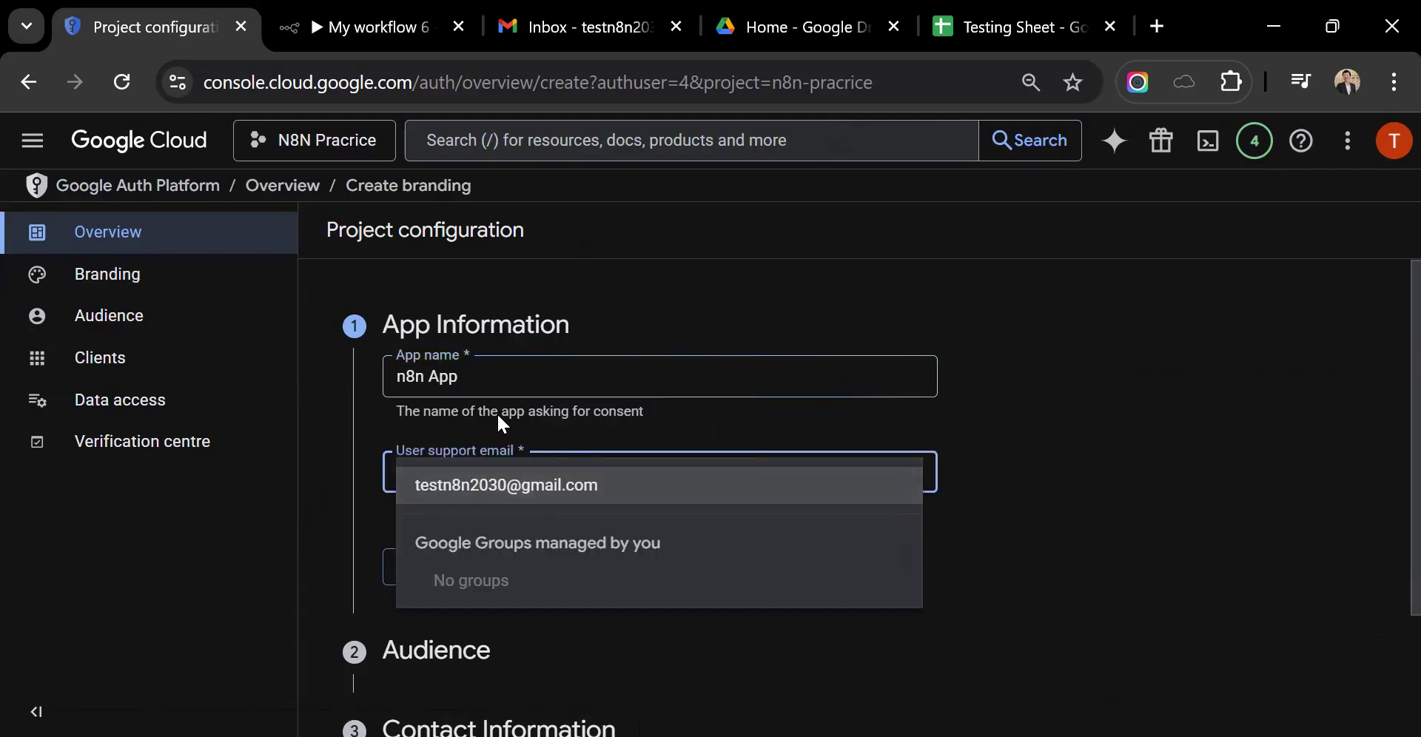
{"action": "left_click", "coordinate": [485, 488]}
{"action": "scroll", "coordinate": [487, 492], "scroll_direction": "down", "scroll_amount": 2}
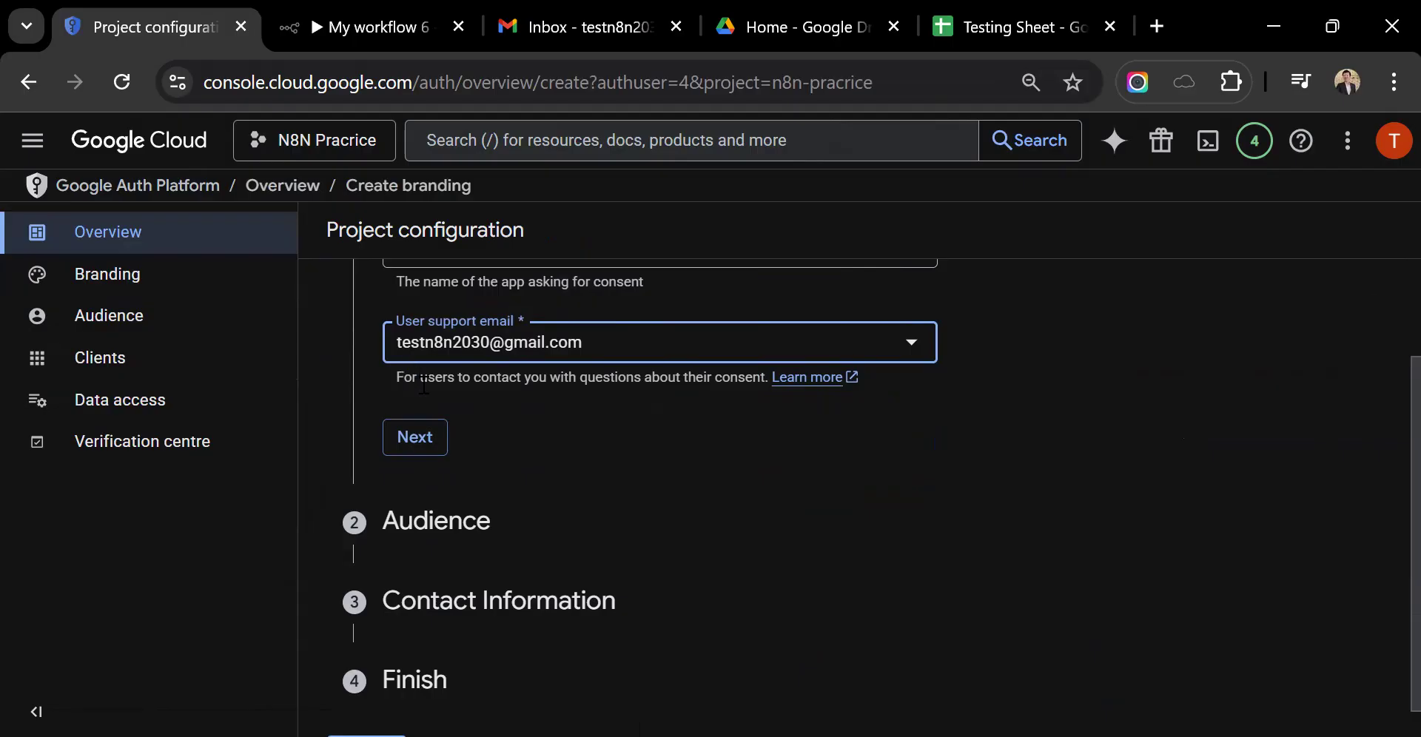
{"action": "left_click", "coordinate": [433, 438]}
Set the audience to External and continue to the contact information.
{"action": "scroll", "coordinate": [438, 436], "scroll_direction": "down", "scroll_amount": 2}
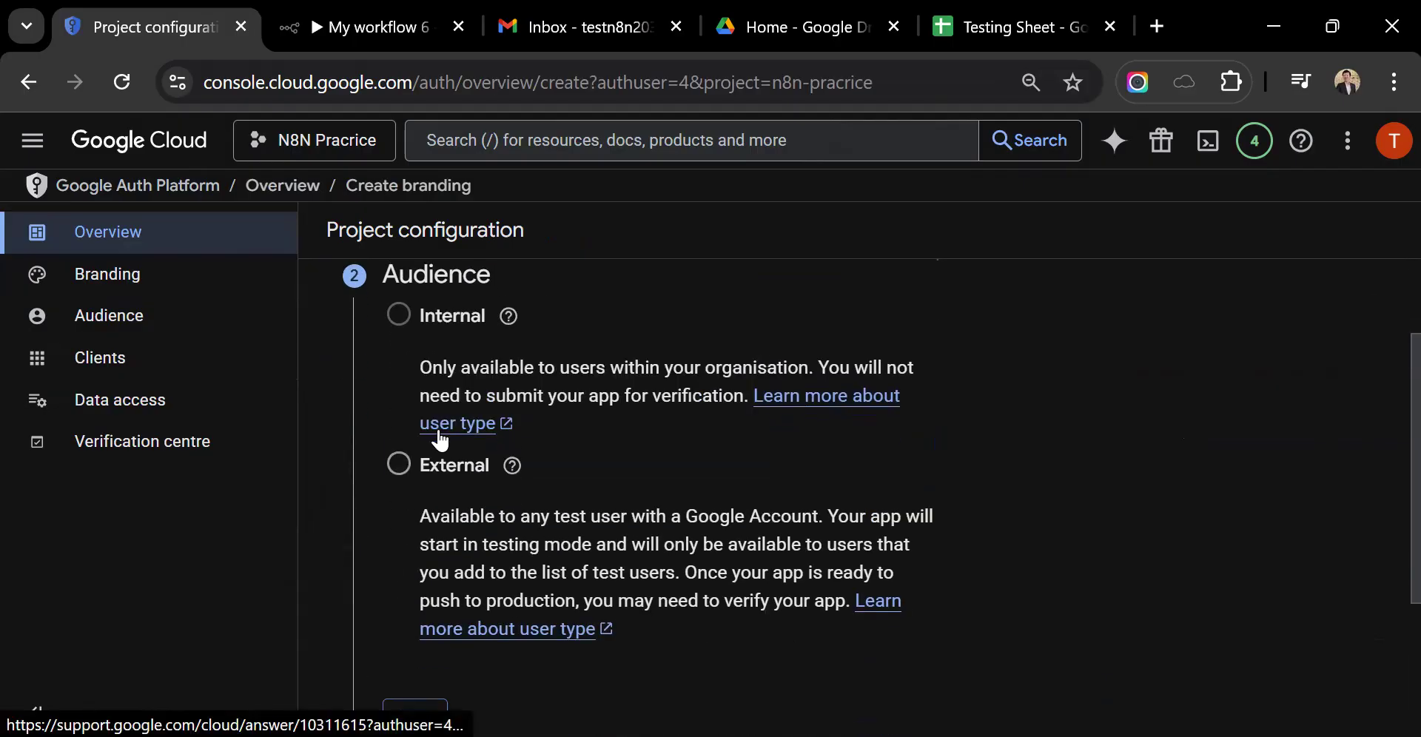
{"action": "left_click", "coordinate": [399, 467]}
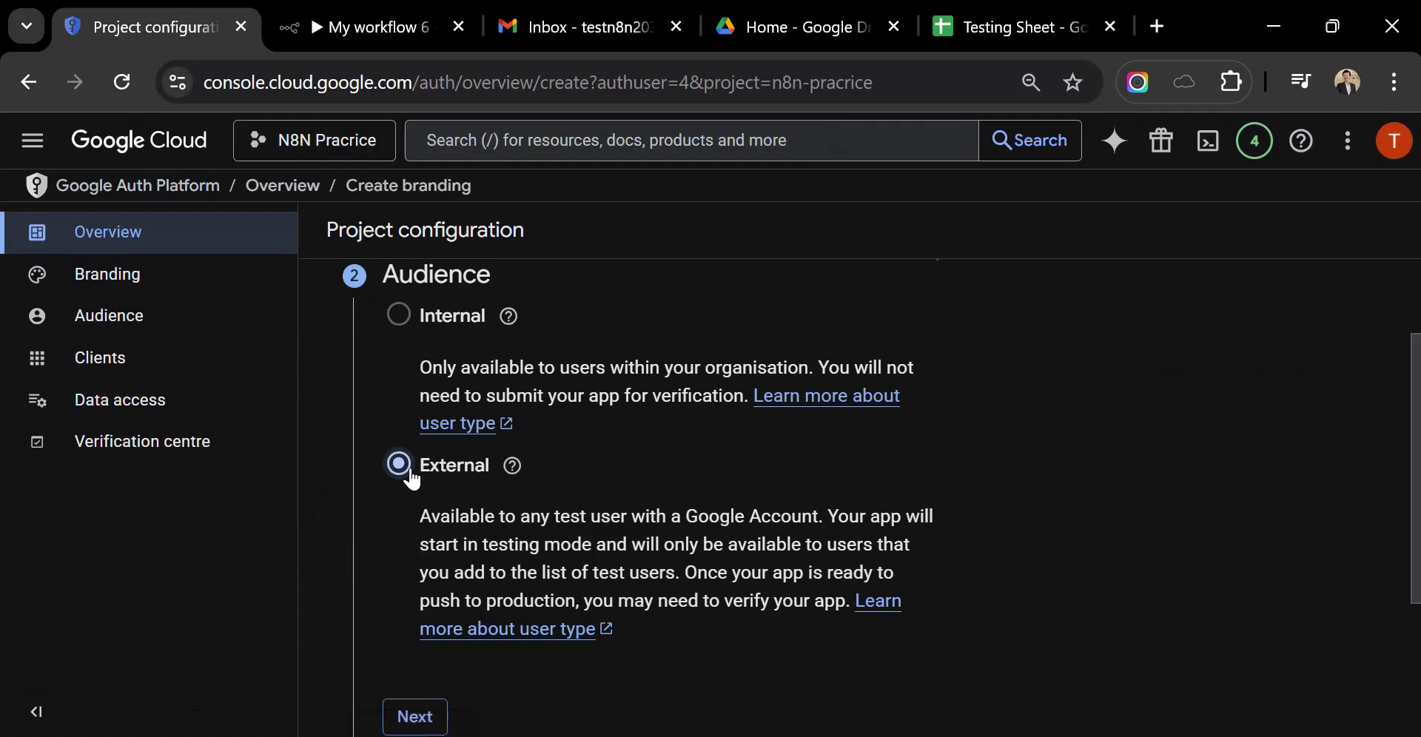
{"action": "scroll", "coordinate": [597, 474], "scroll_direction": "down", "scroll_amount": 3}
{"action": "scroll", "coordinate": [597, 474], "scroll_direction": "up", "scroll_amount": 2}
{"action": "scroll", "coordinate": [598, 483], "scroll_direction": "up", "scroll_amount": 2}
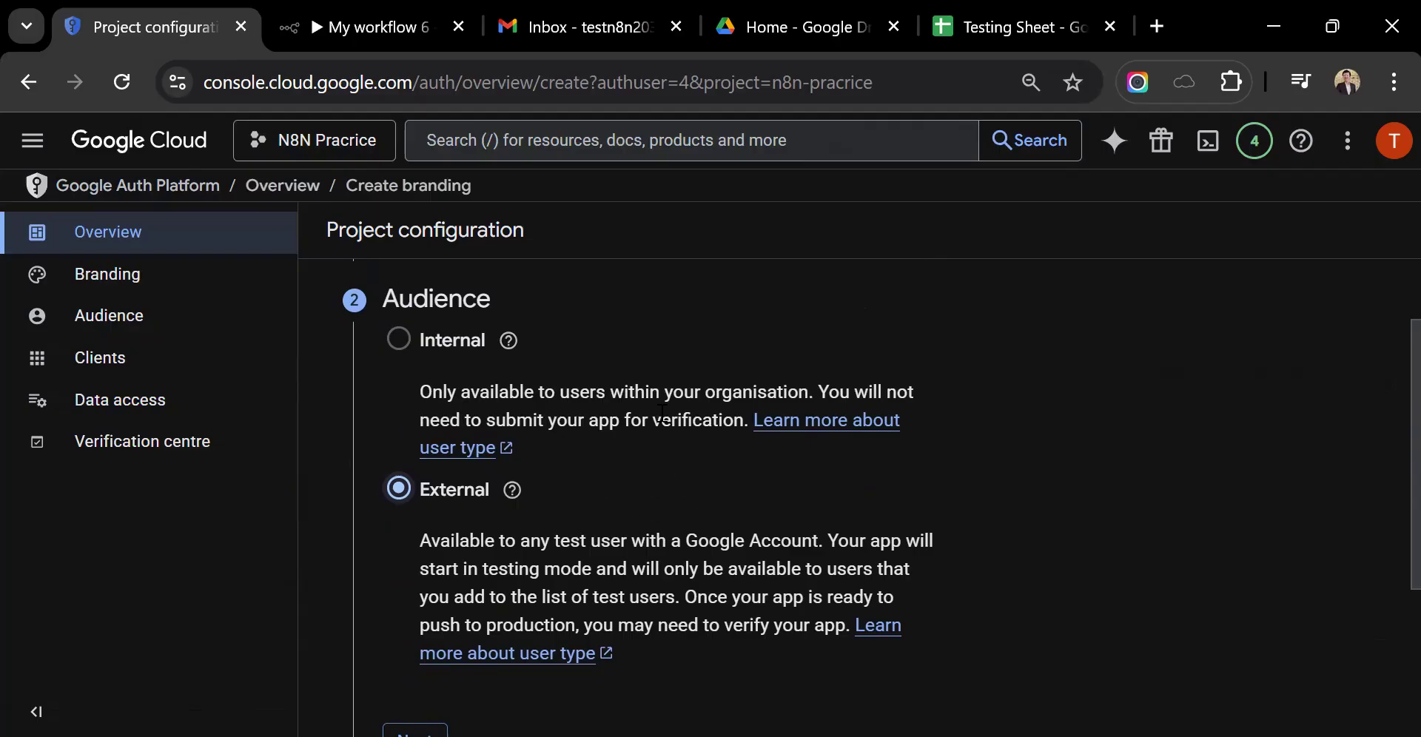
{"action": "scroll", "coordinate": [663, 413], "scroll_direction": "down", "scroll_amount": 4}
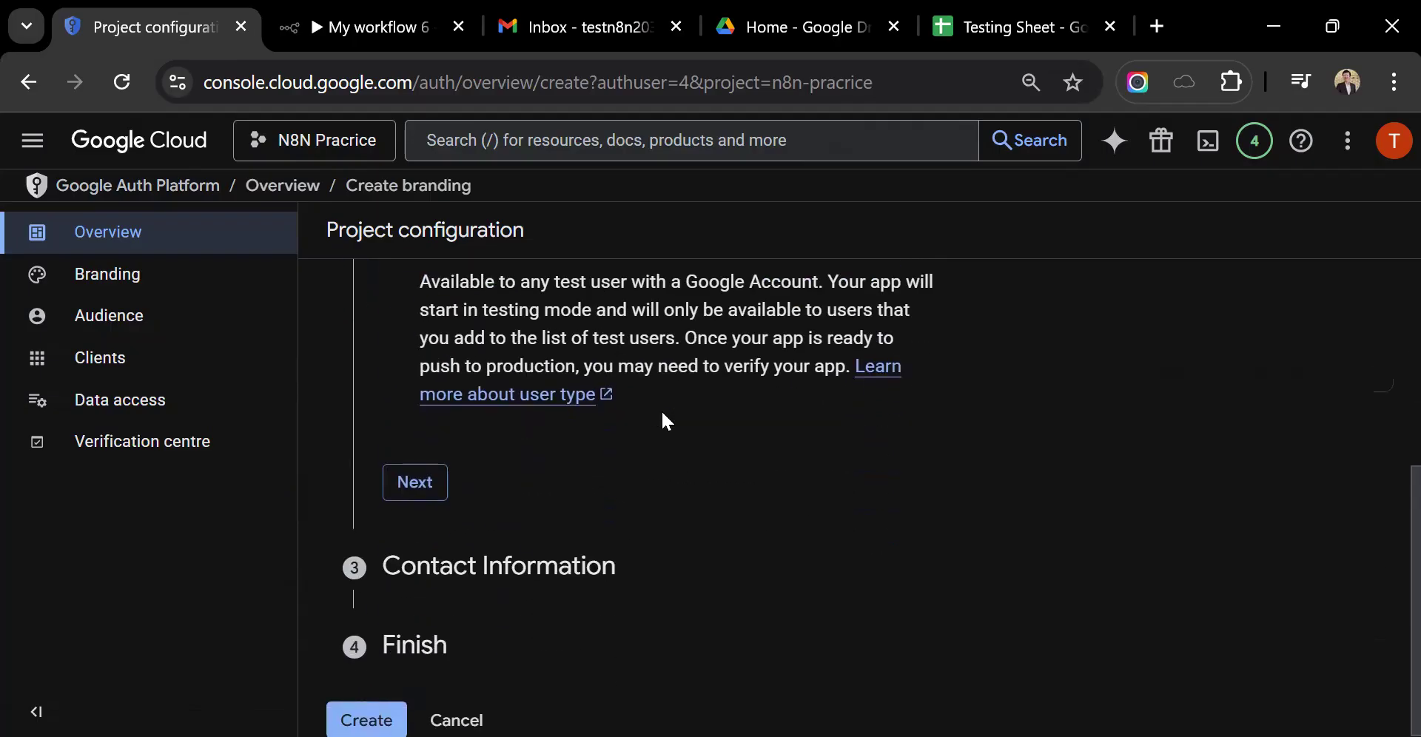
{"action": "left_click", "coordinate": [415, 483]}
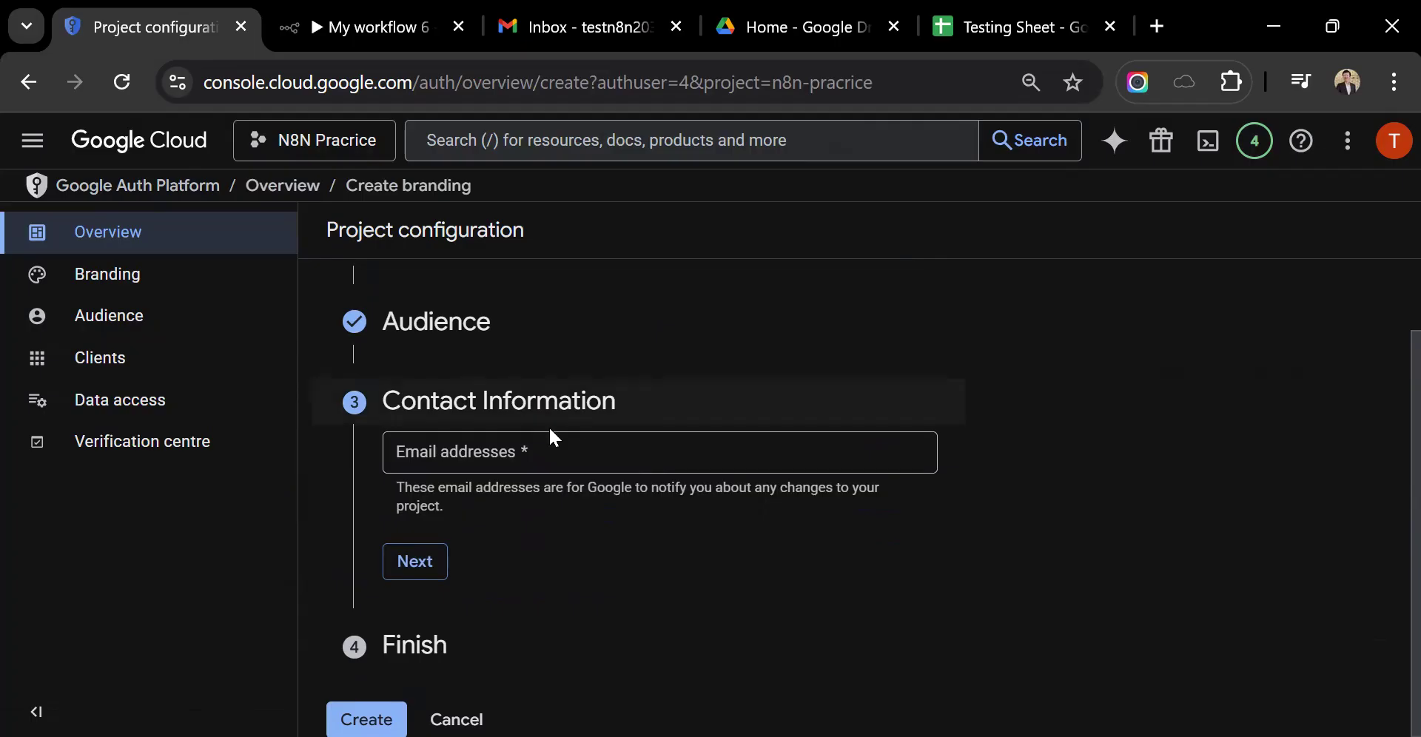
Enter the account's e-mail as the contact address for project notifications and continue to the final section.
{"action": "left_click", "coordinate": [503, 453]}
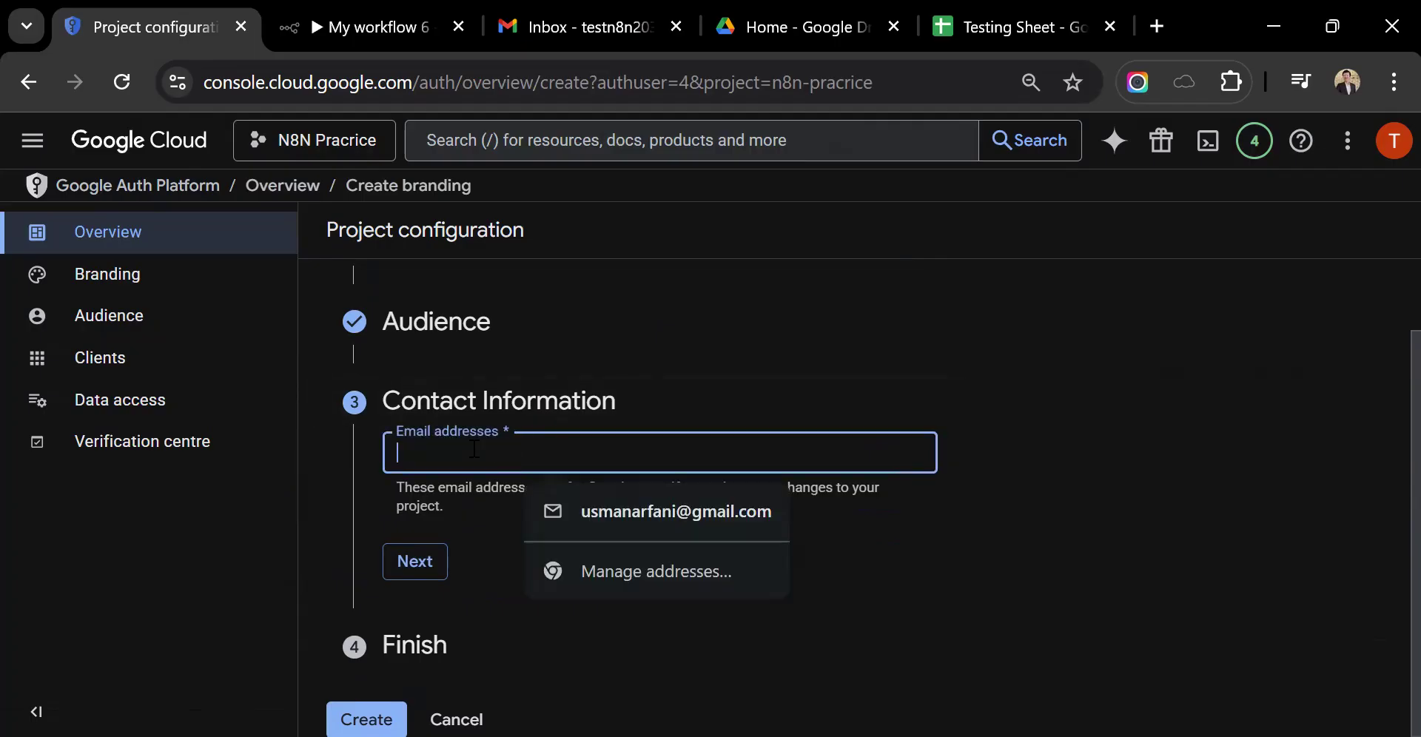
{"action": "left_click", "coordinate": [629, 377]}
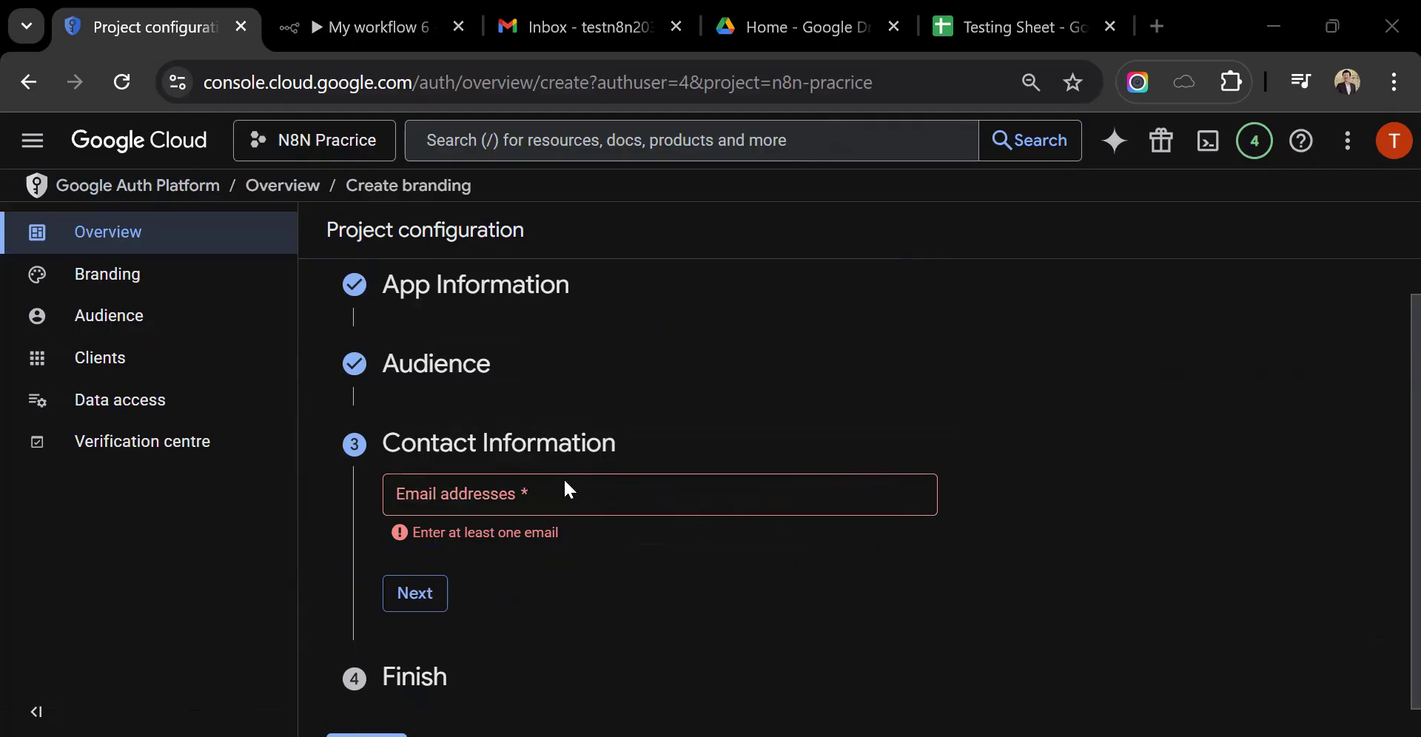
{"action": "left_click", "coordinate": [565, 489]}
{"action": "key", "text": "ctrl+v"}
{"action": "key", "text": "Tab"}
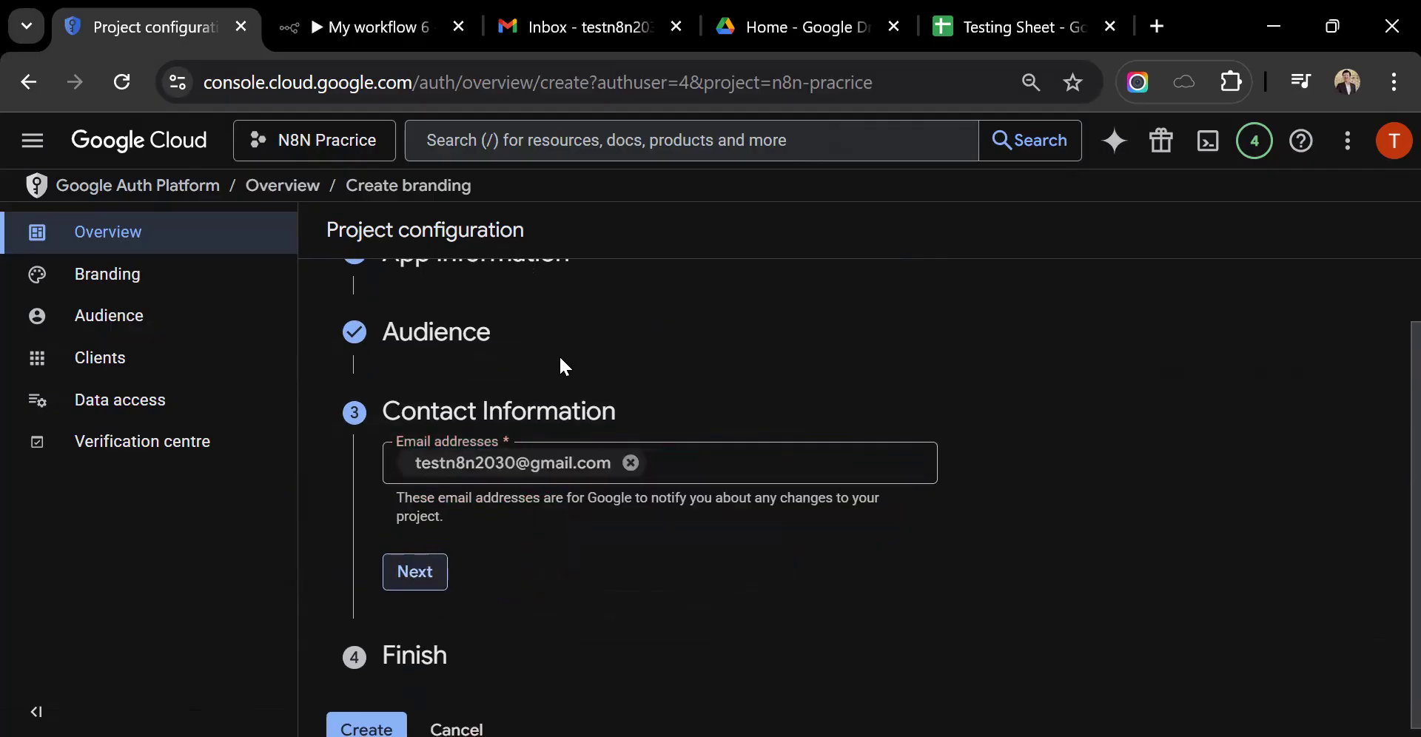
{"action": "left_click", "coordinate": [415, 572]}
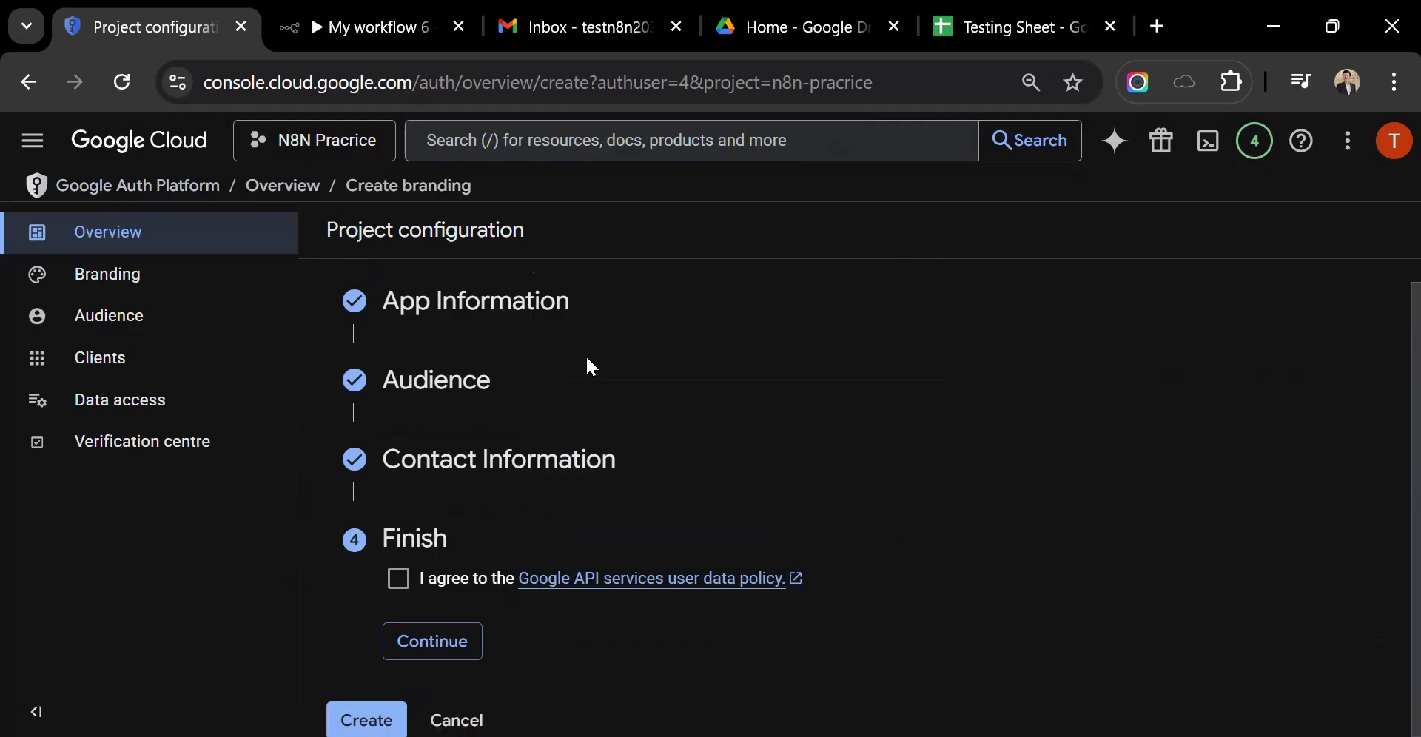
Agree to the Google API services user data policy and create the OAuth configuration.
{"action": "left_click", "coordinate": [399, 578]}
{"action": "left_click", "coordinate": [419, 629]}
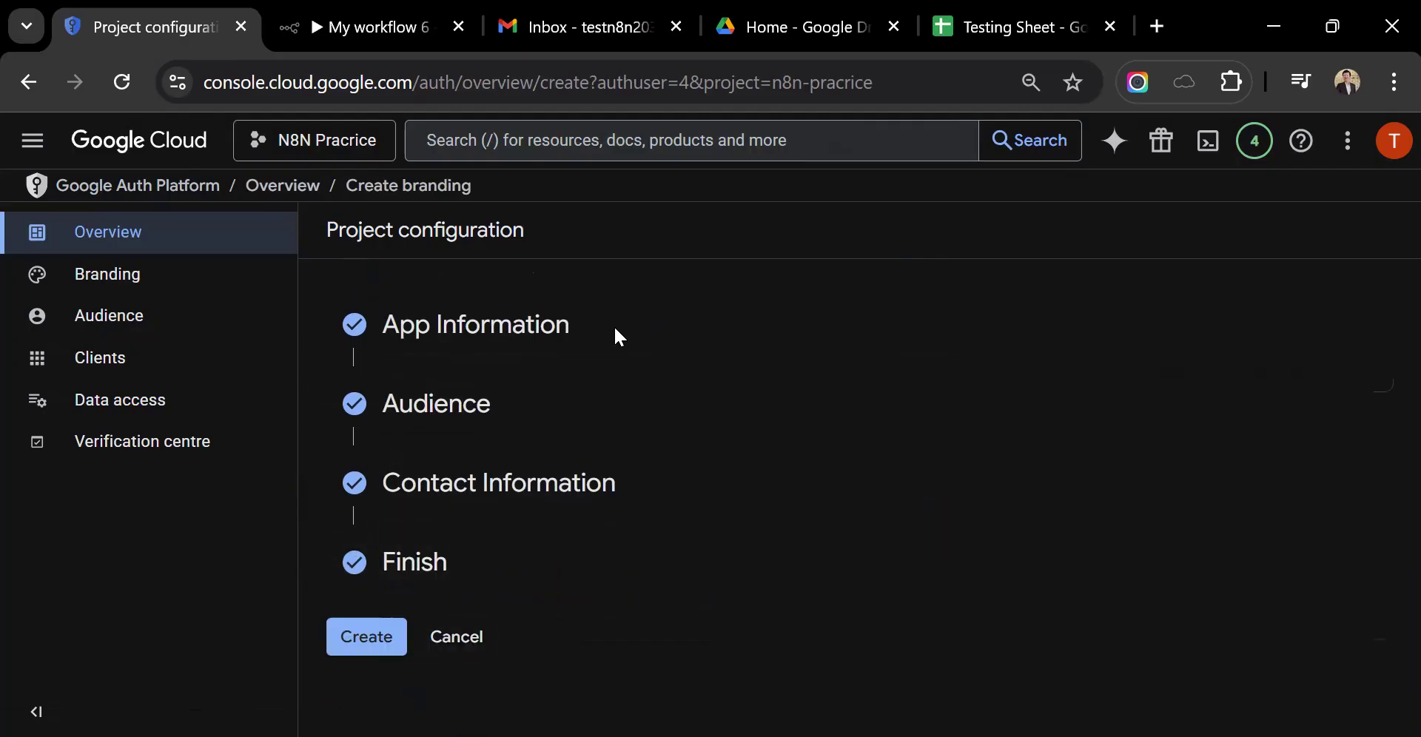
{"action": "left_click", "coordinate": [391, 629]}
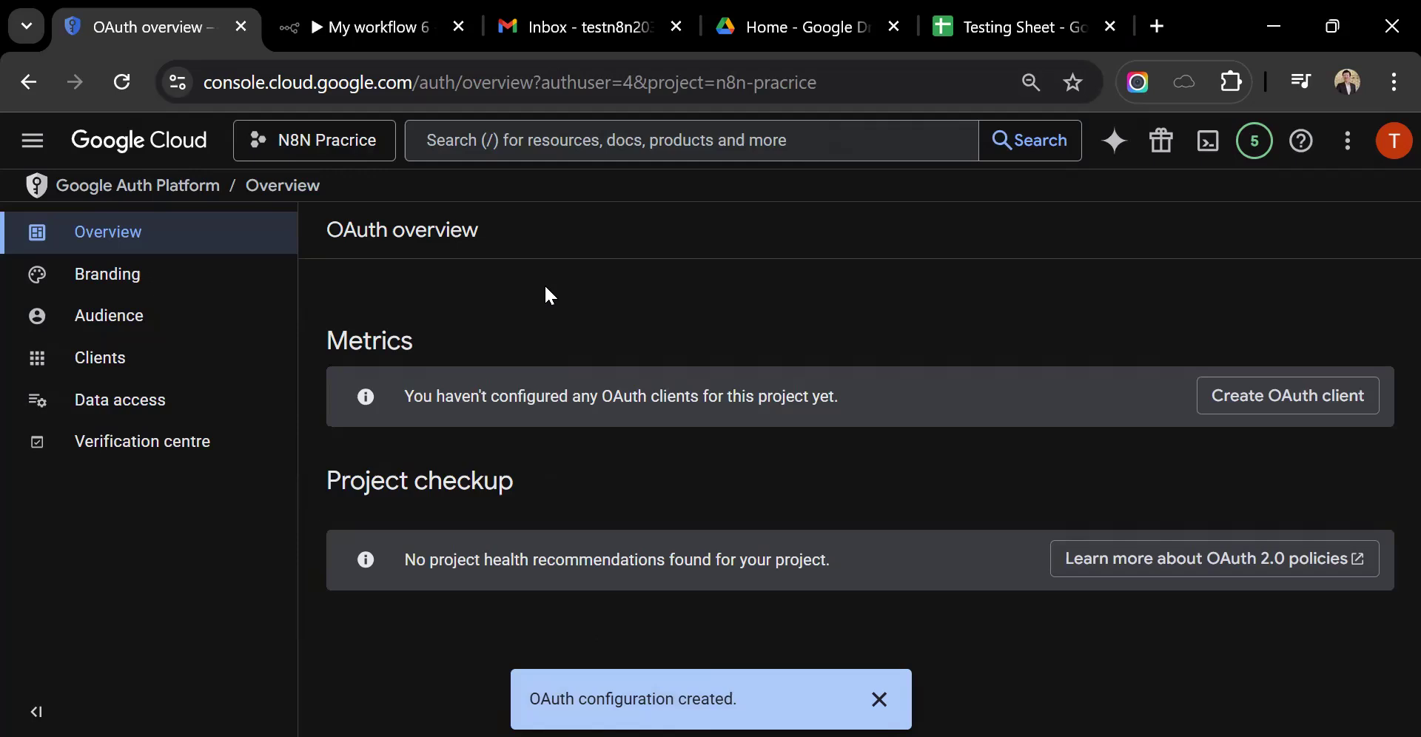
Start a new OAuth client for the project with Web application as its application type.
{"action": "left_click", "coordinate": [156, 374]}
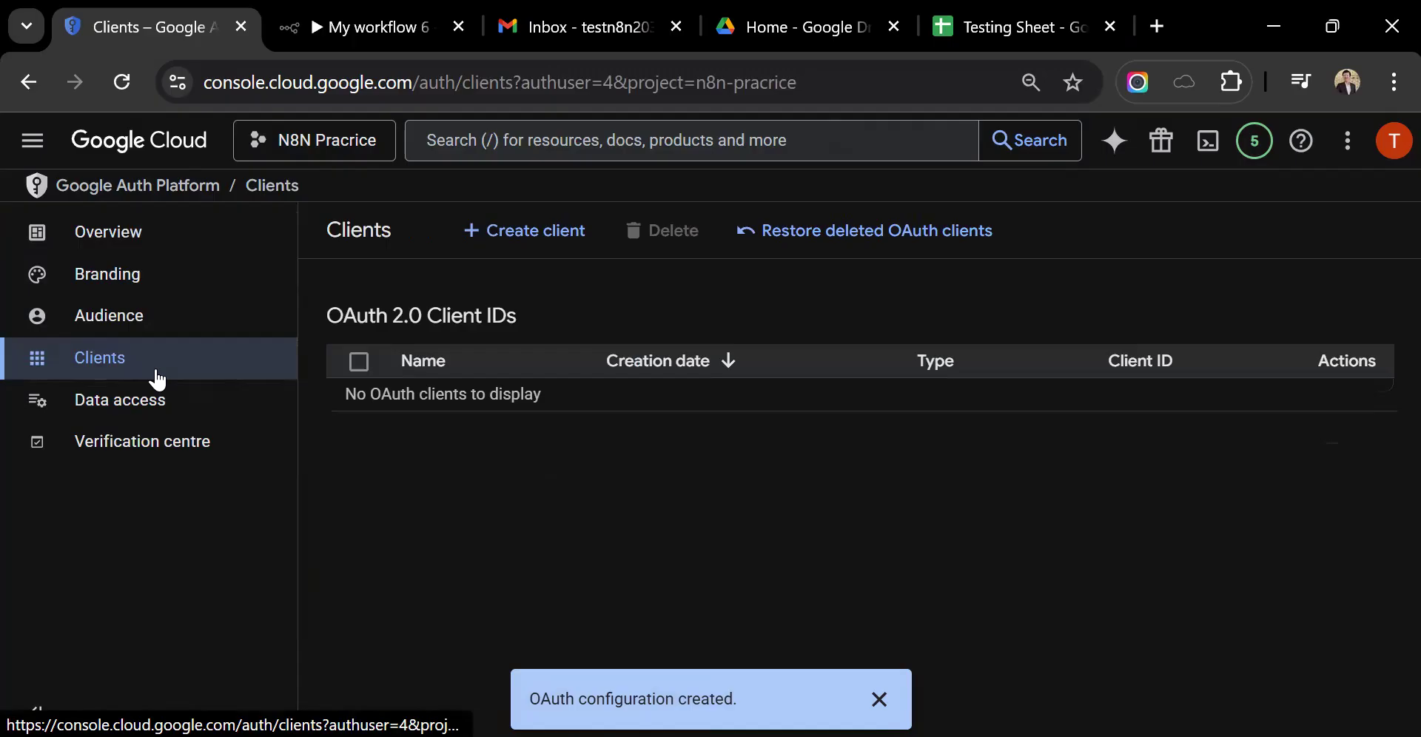
{"action": "left_click", "coordinate": [557, 235]}
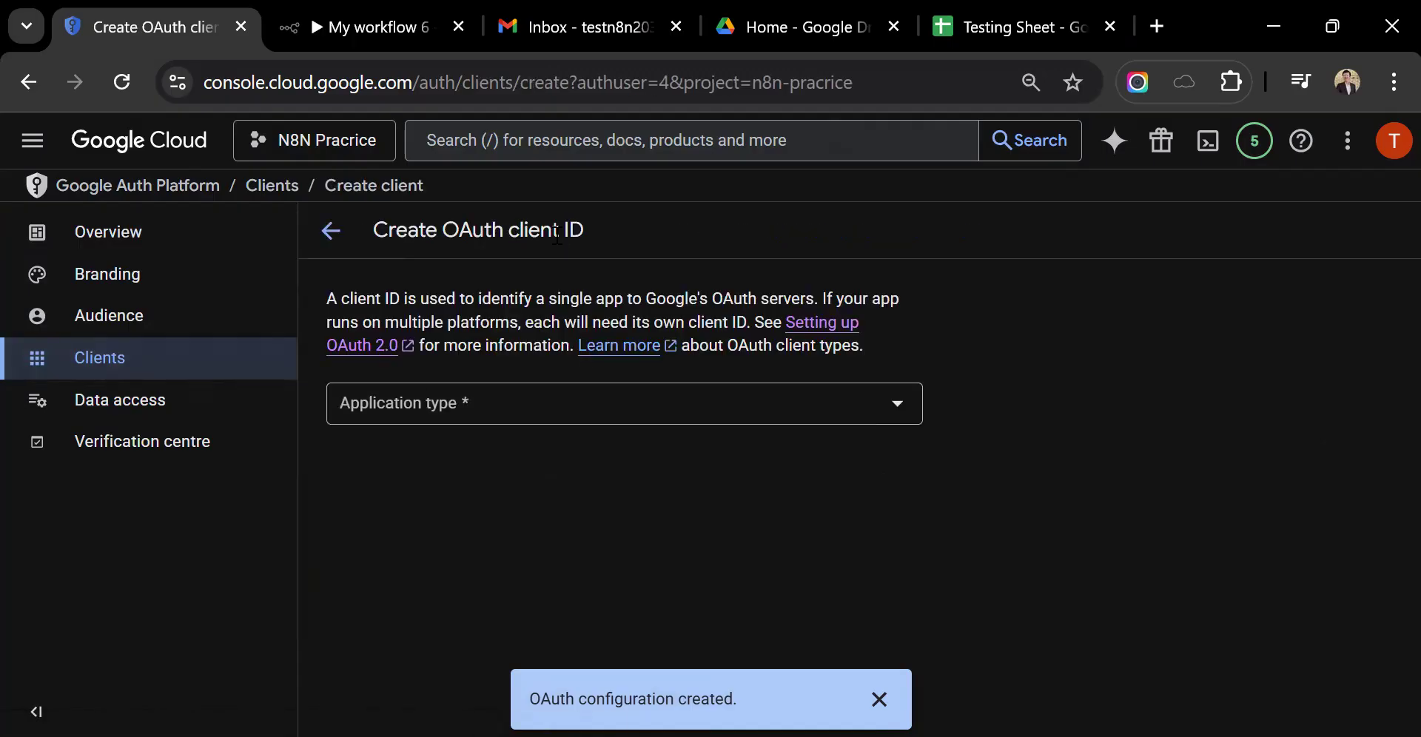
{"action": "left_click", "coordinate": [492, 388]}
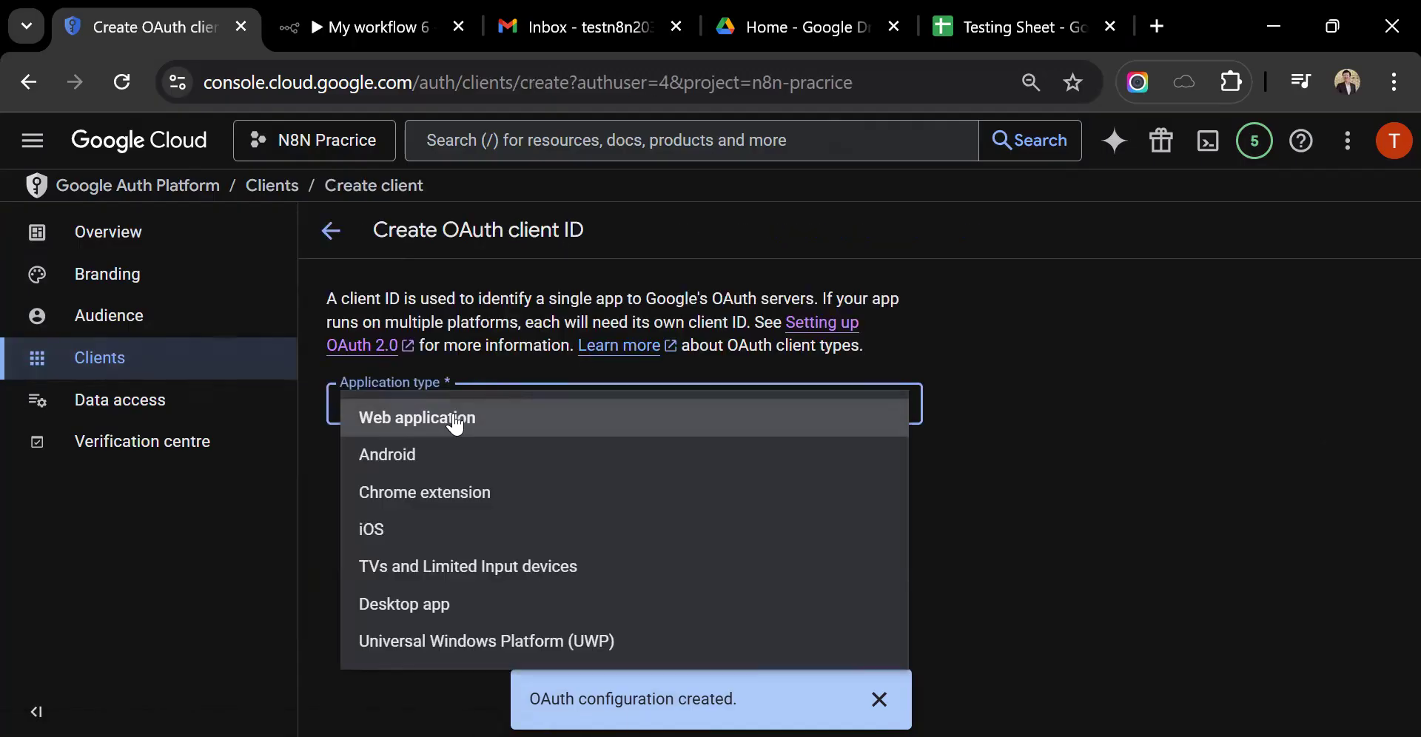
{"action": "left_click", "coordinate": [455, 421]}
Name the OAuth client N8n Testing Client.
{"action": "scroll", "coordinate": [512, 355], "scroll_direction": "down", "scroll_amount": 2}
{"action": "triple_click", "coordinate": [457, 342]}
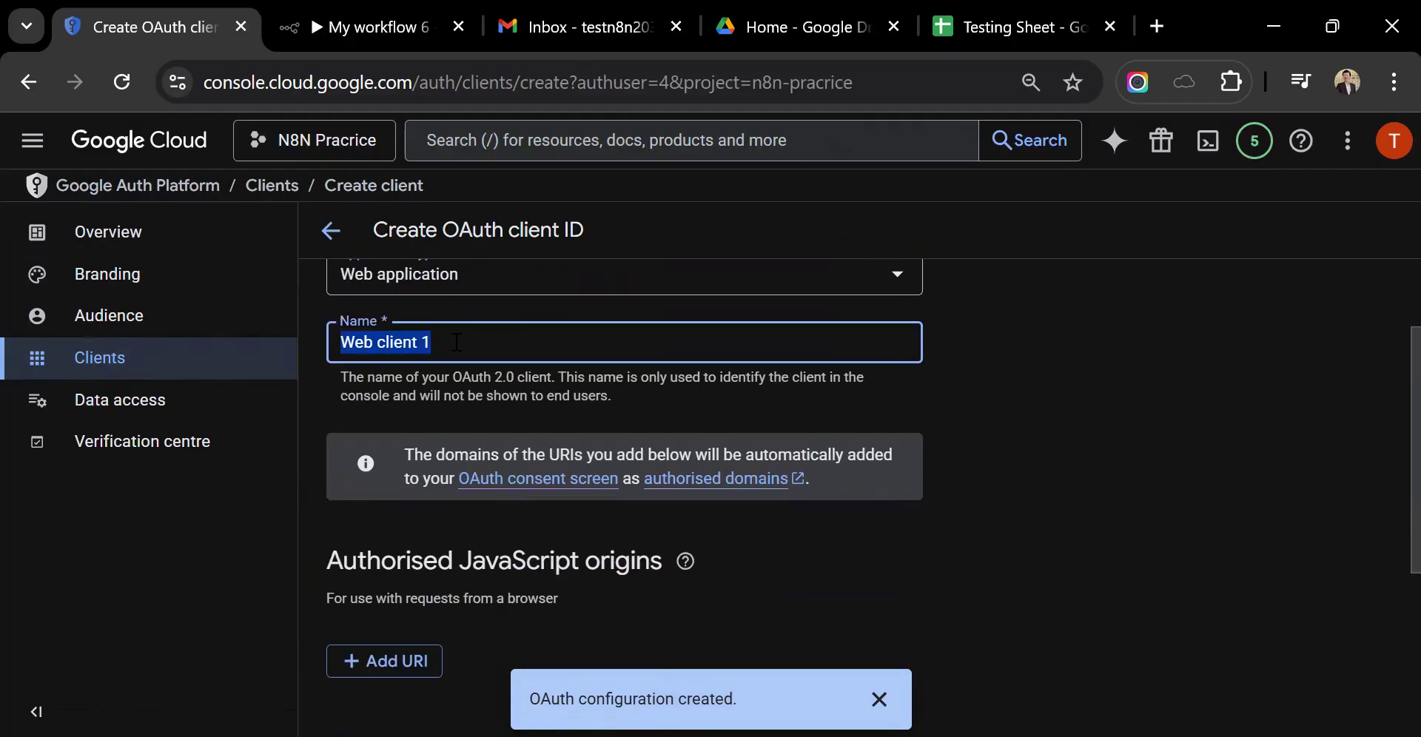
{"action": "type", "text": "N8n"}
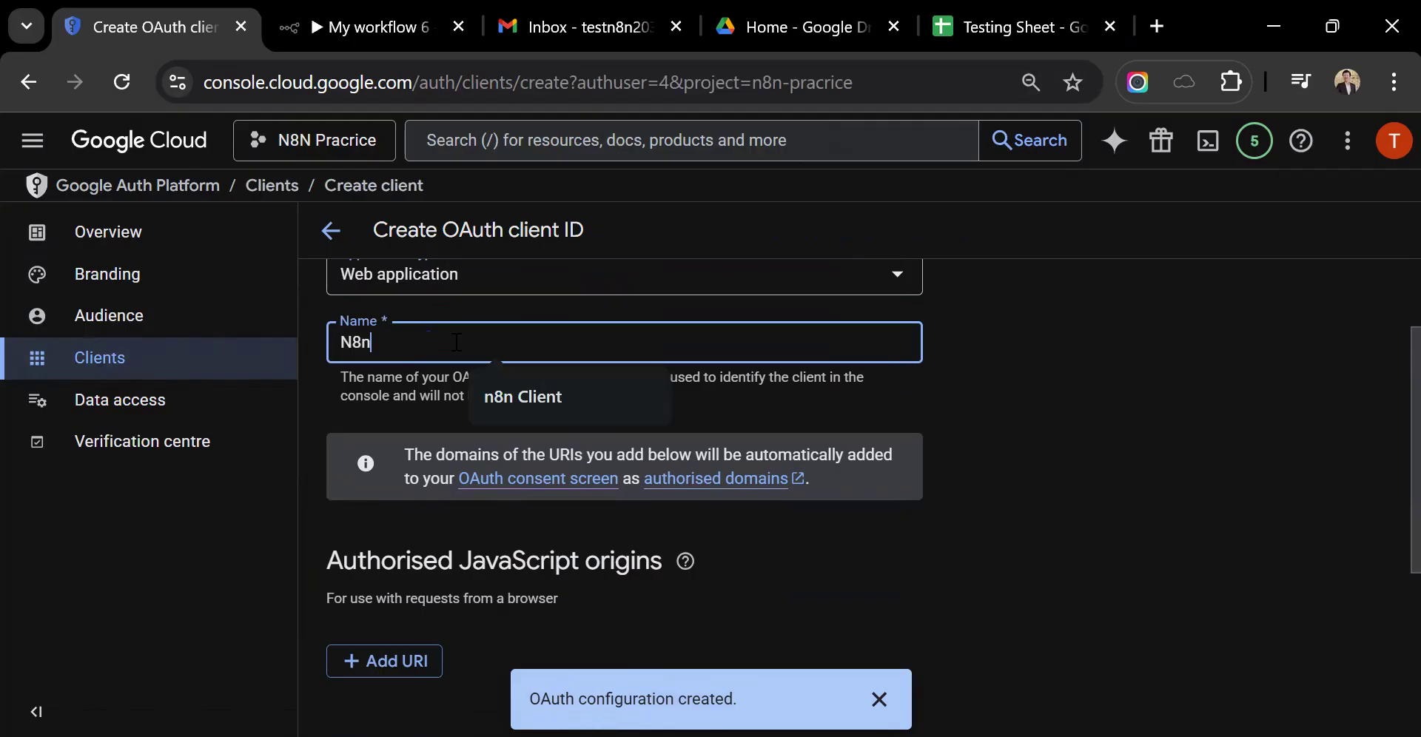
{"action": "type", "text": " Clien"}
{"action": "key", "text": "BackSpace"}
{"action": "key", "text": "BackSpace"}
{"action": "key", "text": "BackSpace"}
{"action": "key", "text": "BackSpace"}
{"action": "key", "text": "BackSpace"}
{"action": "type", "text": "Testing Client"}
{"action": "scroll", "coordinate": [468, 434], "scroll_direction": "down", "scroll_amount": 4}
{"action": "scroll", "coordinate": [463, 430], "scroll_direction": "up", "scroll_amount": 1}
{"action": "scroll", "coordinate": [464, 430], "scroll_direction": "down", "scroll_amount": 1}
{"action": "left_click", "coordinate": [394, 569]}
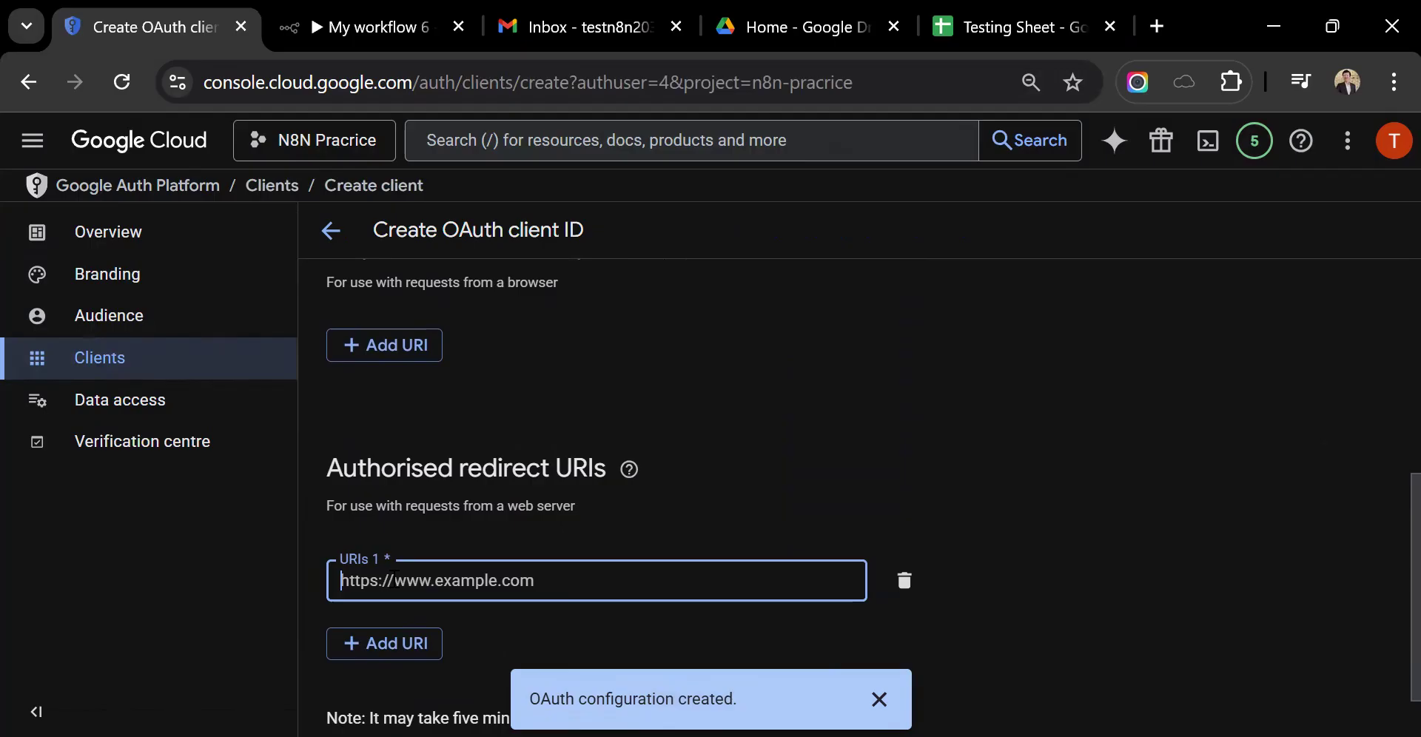
{"action": "scroll", "coordinate": [442, 527], "scroll_direction": "down", "scroll_amount": 1}
{"action": "left_click", "coordinate": [458, 505]}
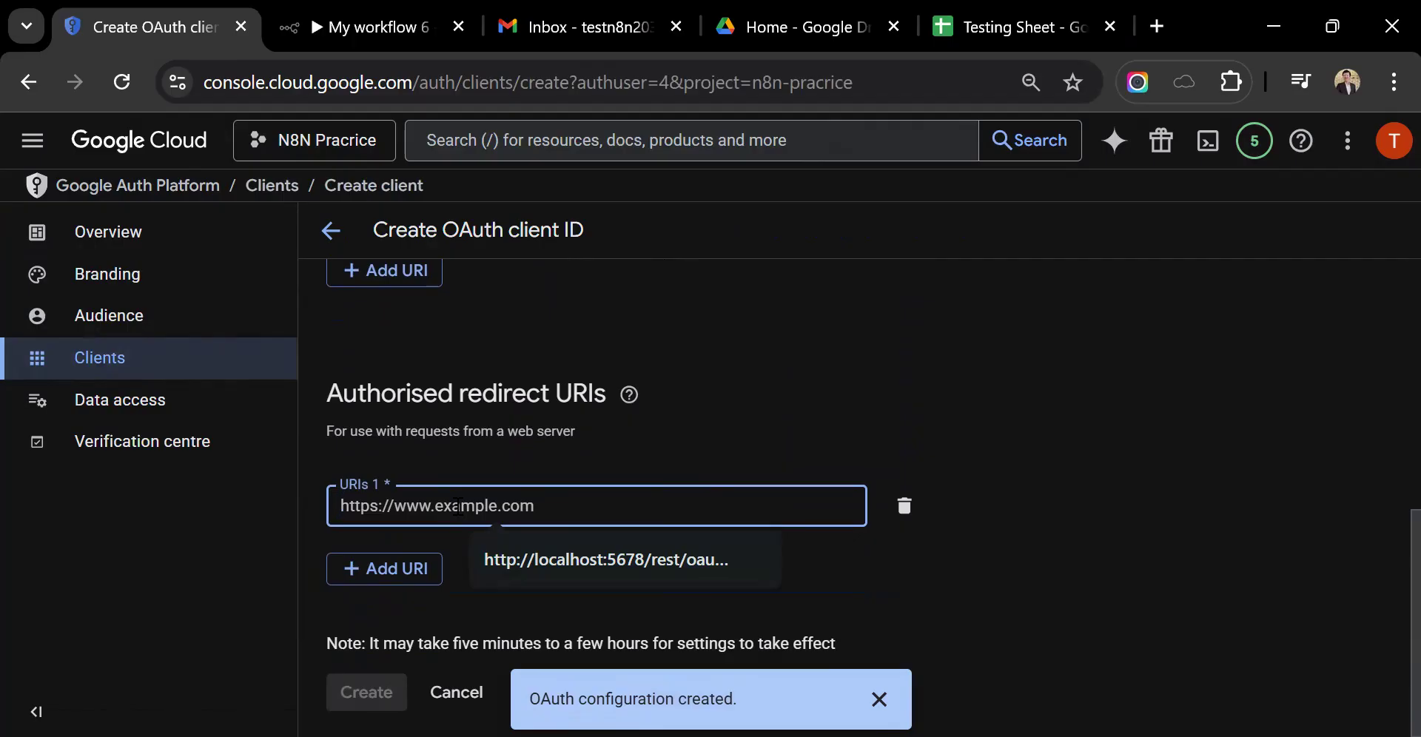
{"action": "left_click", "coordinate": [620, 554]}
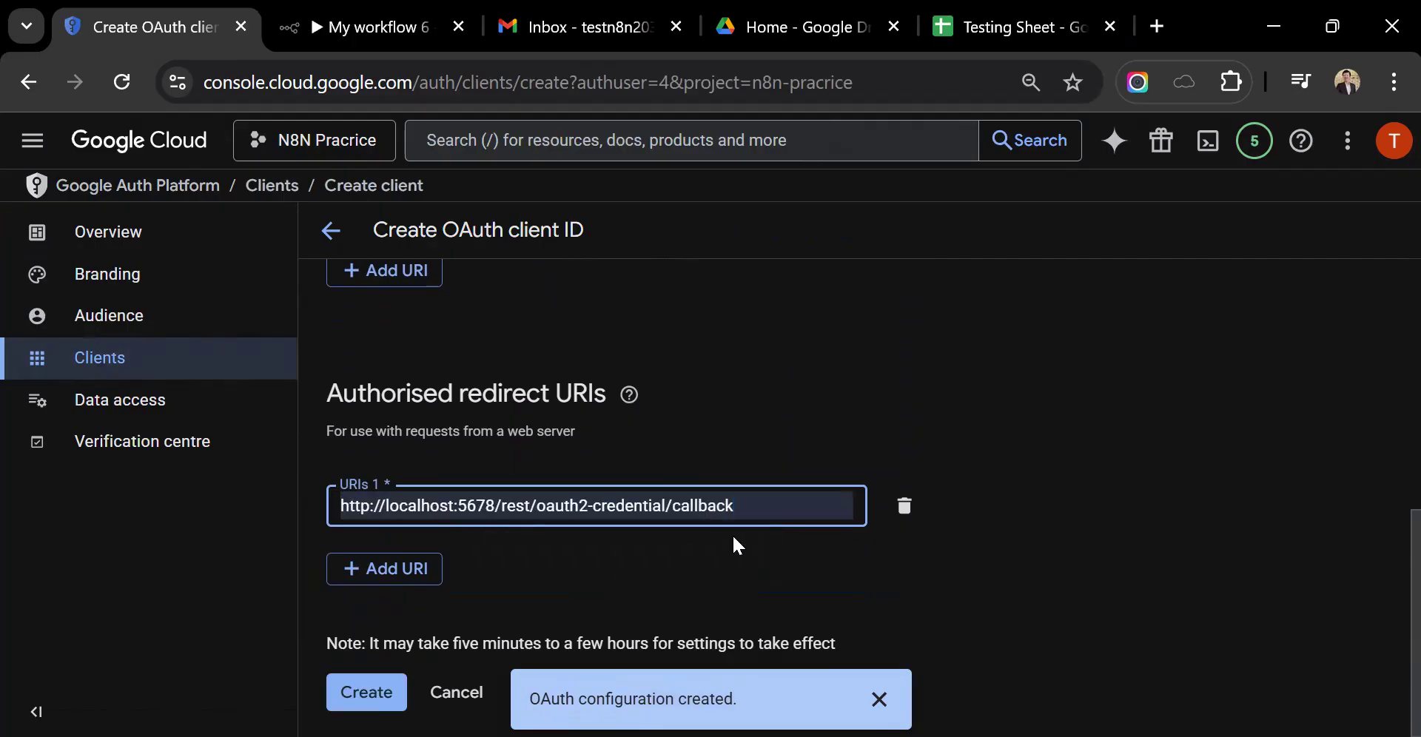
{"action": "left_click_drag", "start_coordinate": [760, 511], "coordinate": [281, 518]}
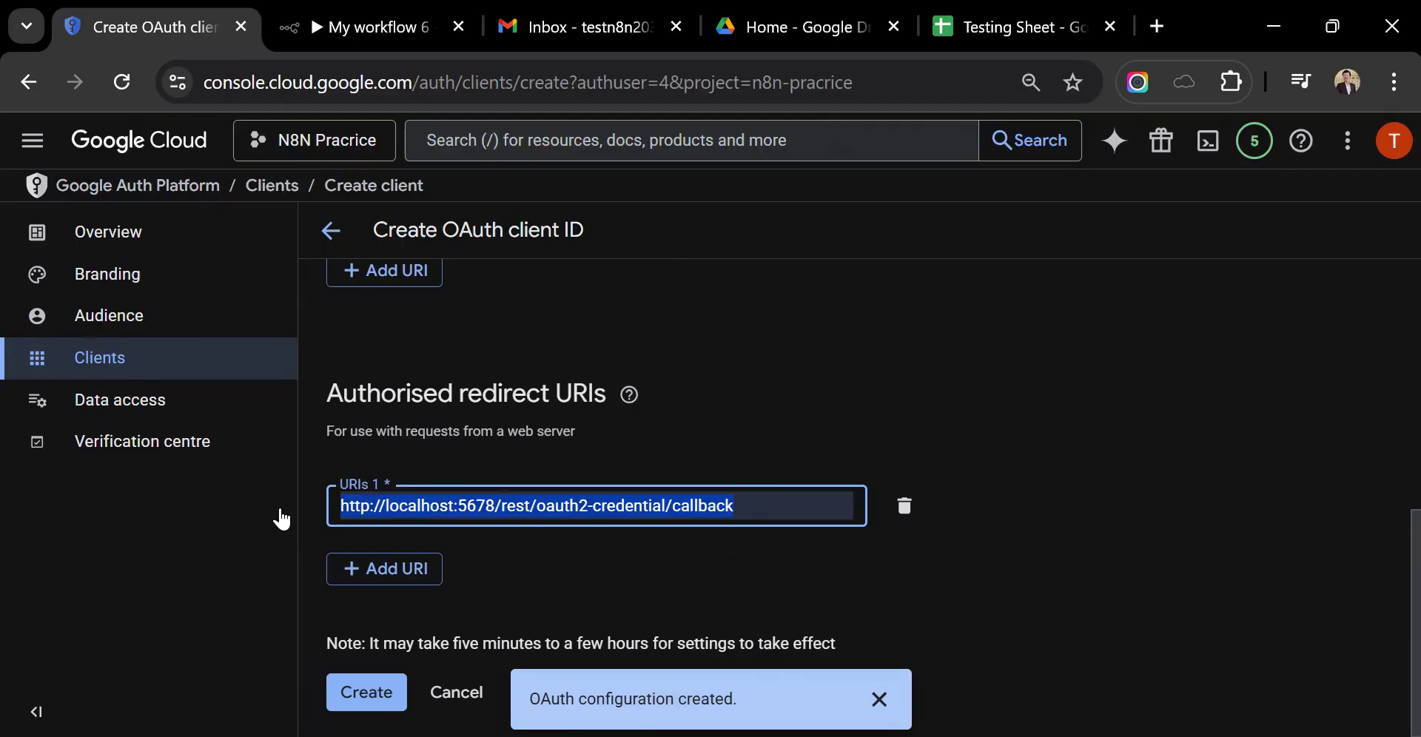
{"action": "left_click", "coordinate": [472, 501]}
{"action": "left_click_drag", "start_coordinate": [458, 507], "coordinate": [282, 512]}
{"action": "left_click", "coordinate": [746, 503]}
{"action": "left_click", "coordinate": [458, 510]}
{"action": "left_click_drag", "start_coordinate": [457, 509], "coordinate": [495, 509]}
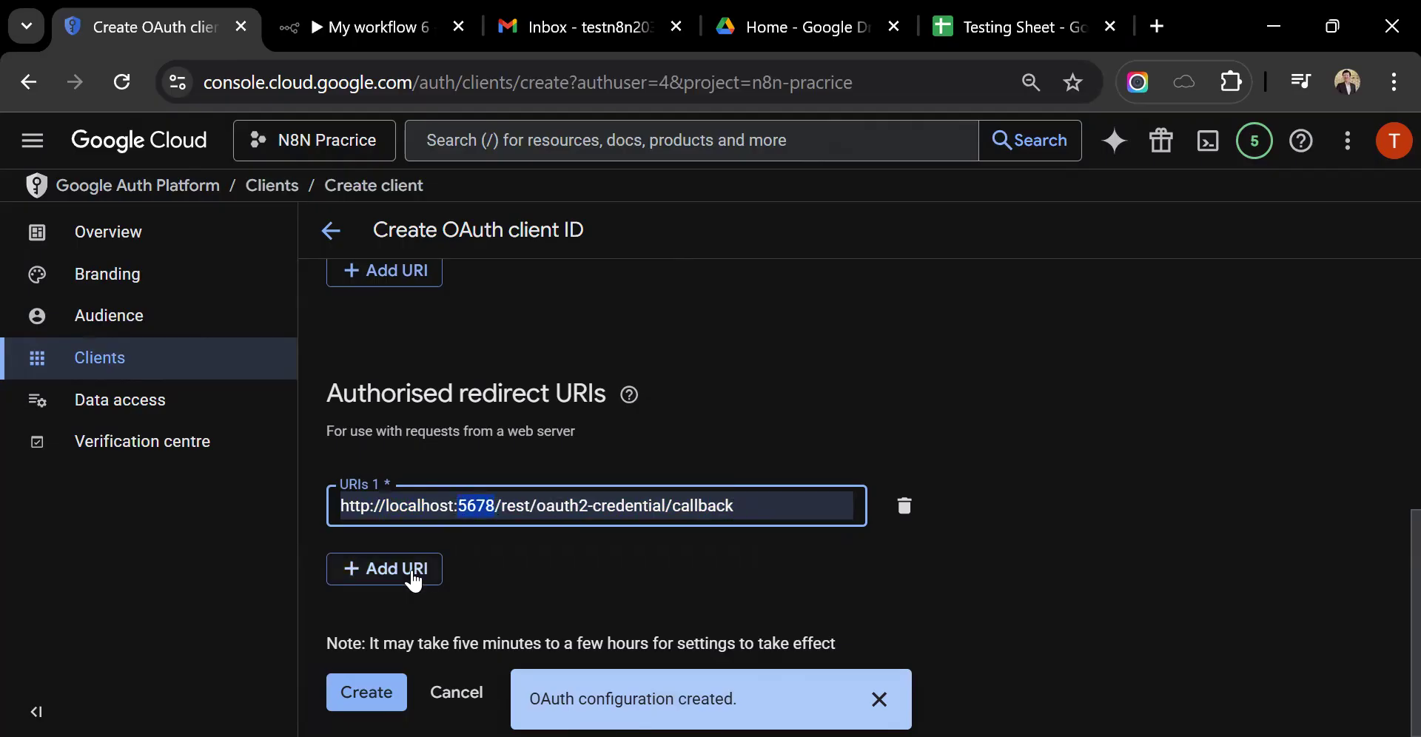
Create the OAuth client and close the dialogue showing its credentials.
{"action": "left_click", "coordinate": [399, 690]}
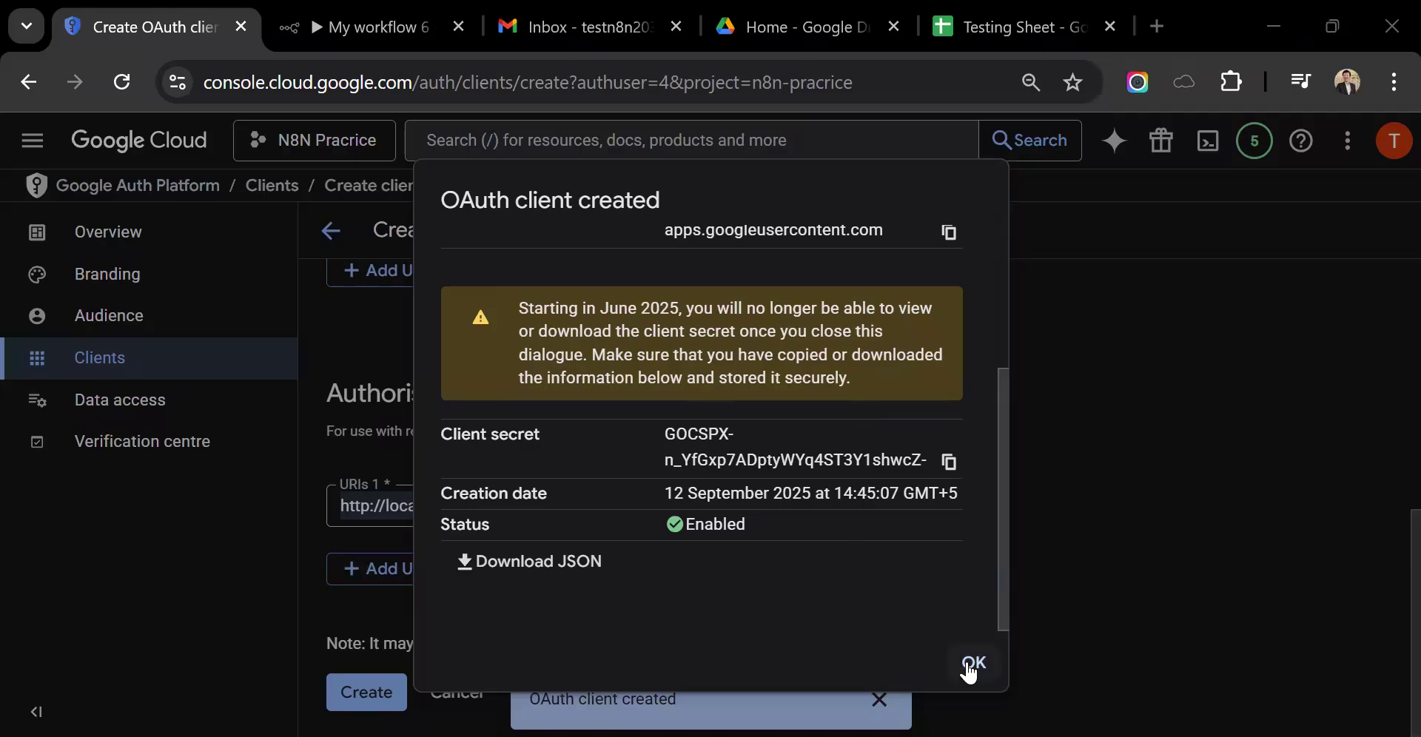
{"action": "left_click", "coordinate": [972, 664]}
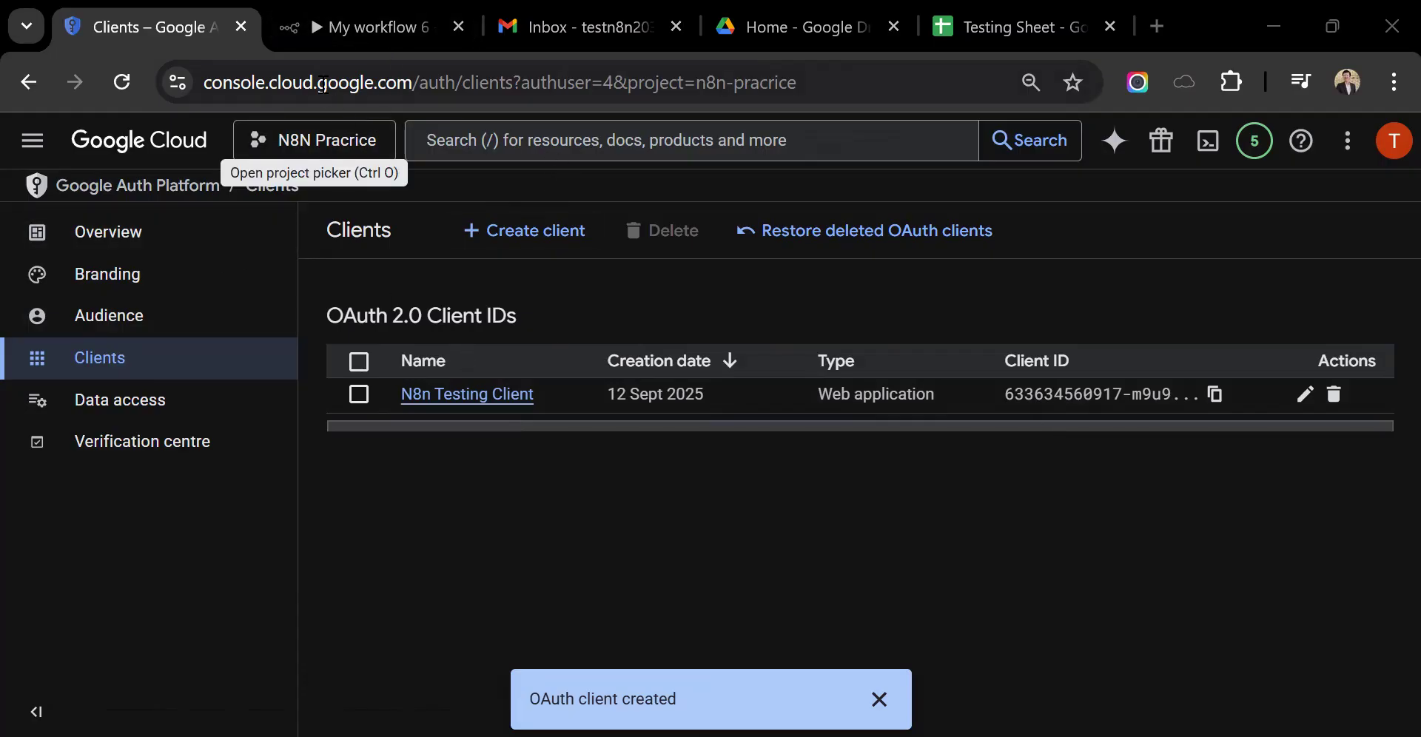
Switch to n8n, add a manual execution trigger as the workflow's first step, and open the node search for the following step.
{"action": "left_click", "coordinate": [344, 43]}
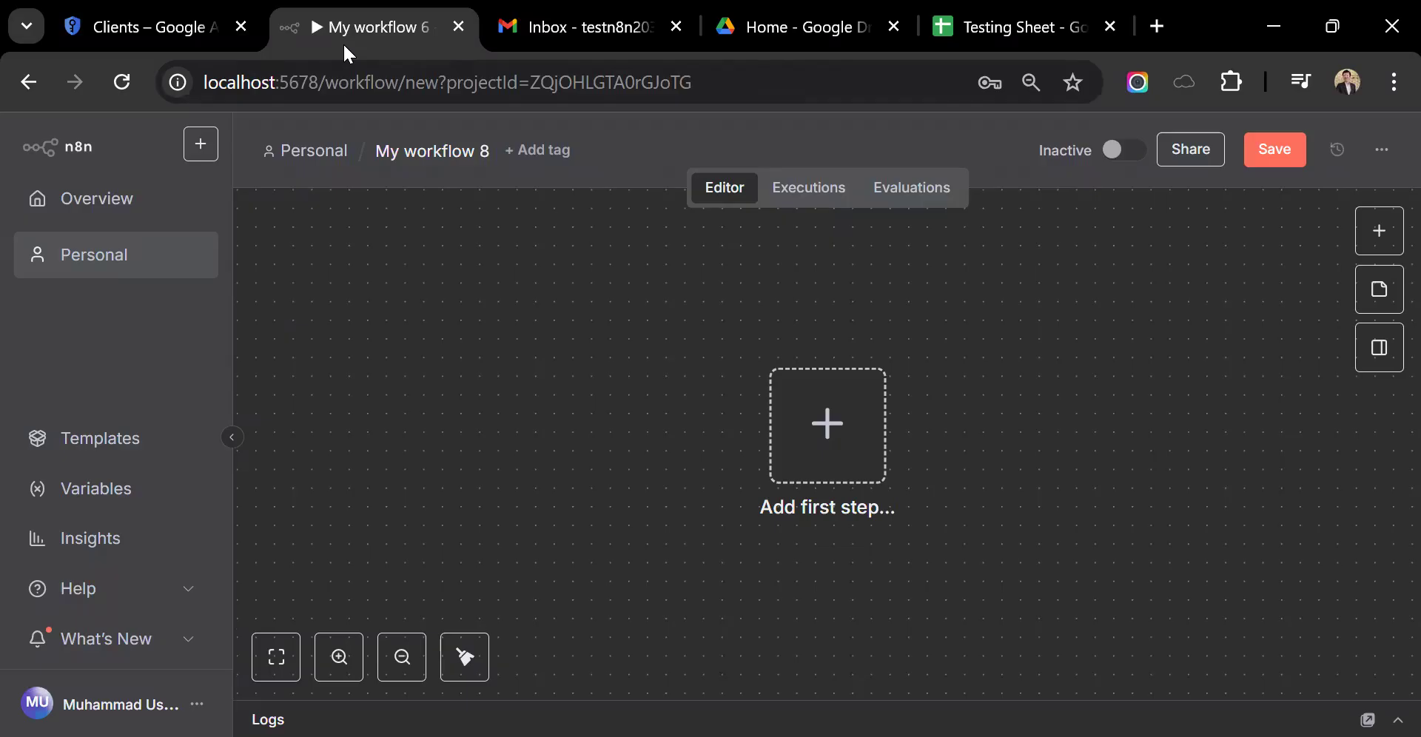
{"action": "left_click", "coordinate": [828, 423]}
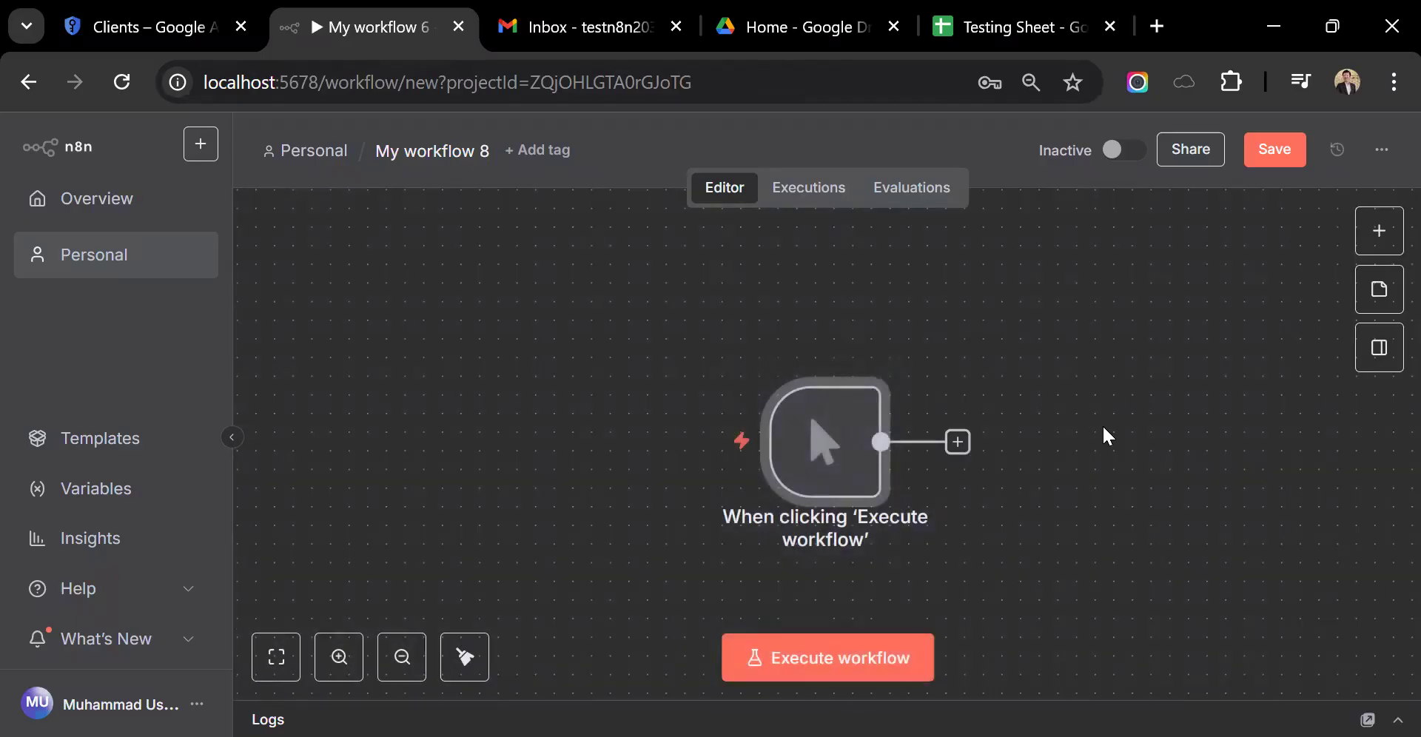
{"action": "left_click", "coordinate": [958, 442]}
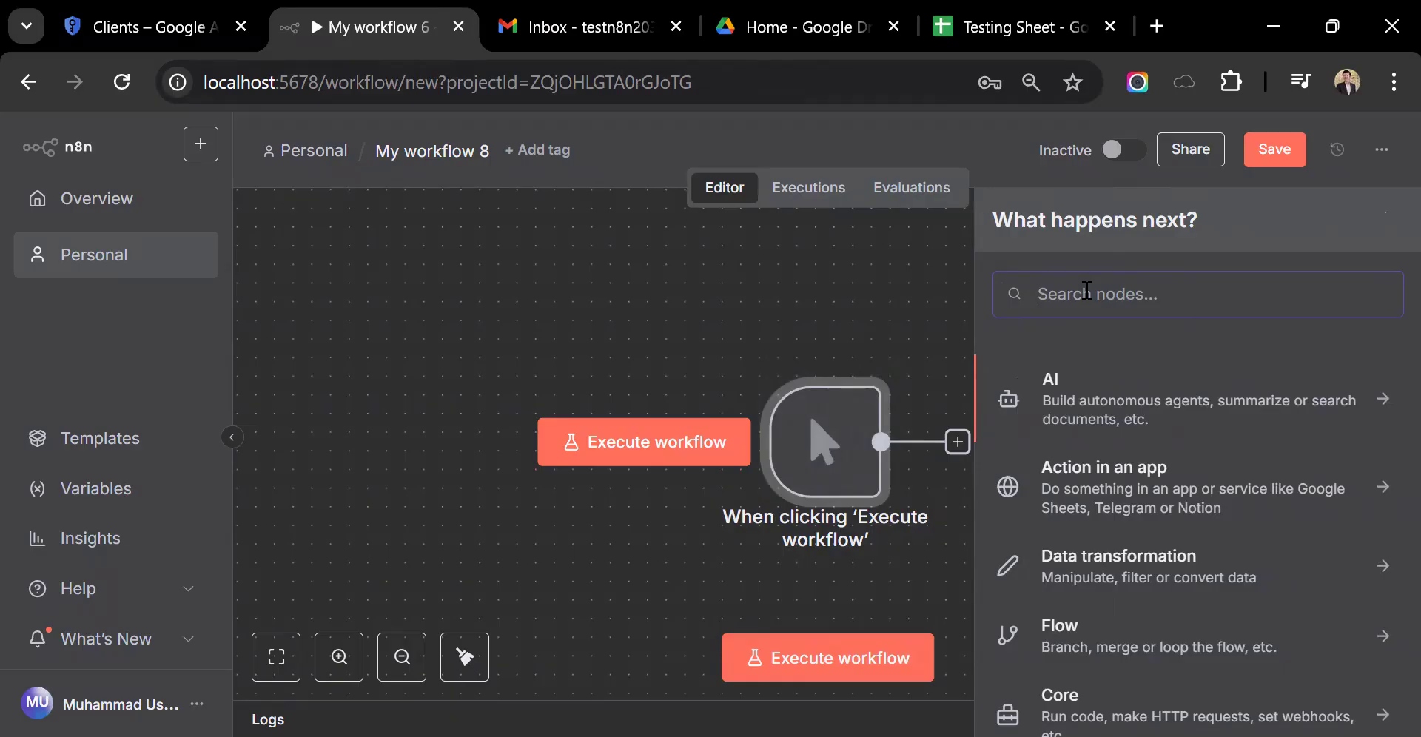
Look over the Gmail inbox, the Drive home page and the Testing Sheet spreadsheet, and return to the n8n workflow.
{"action": "key", "text": "ctrl+Tab"}
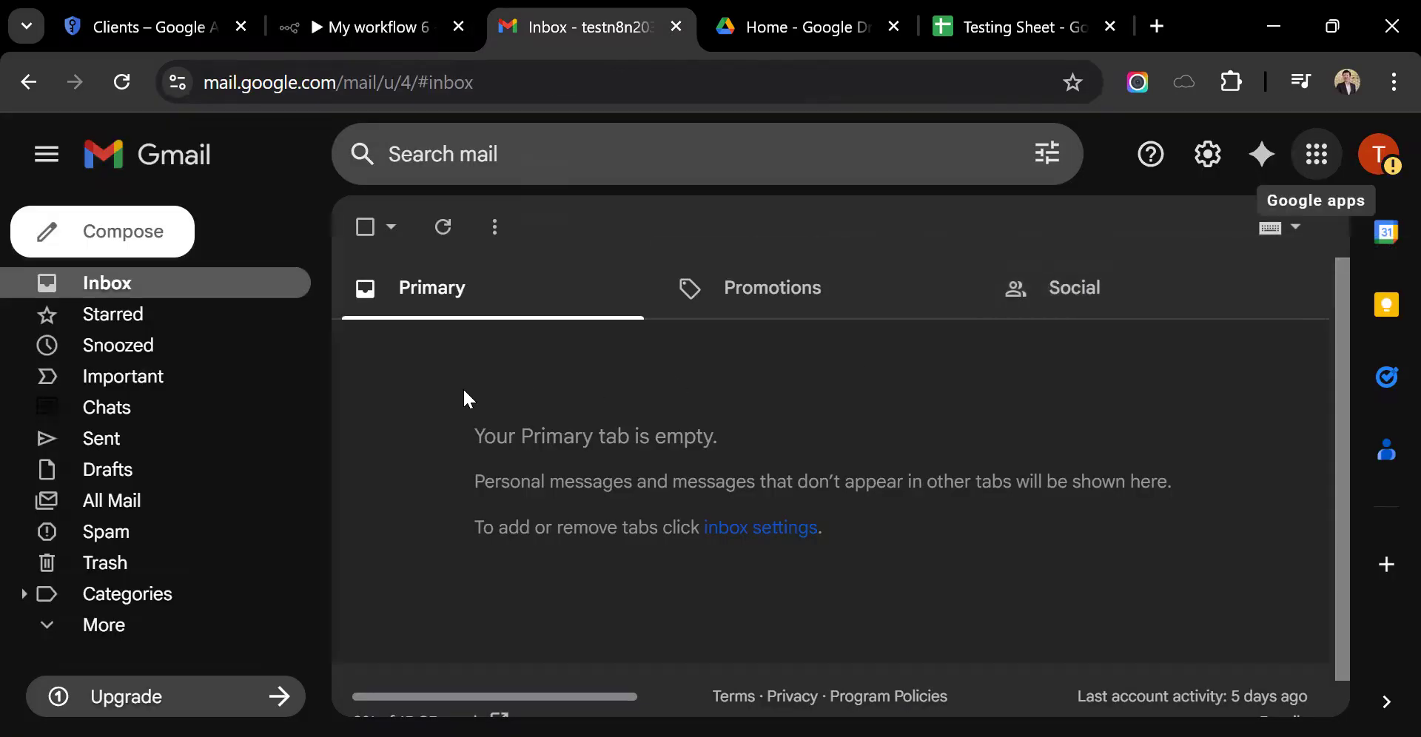
{"action": "key", "text": "ctrl+Tab"}
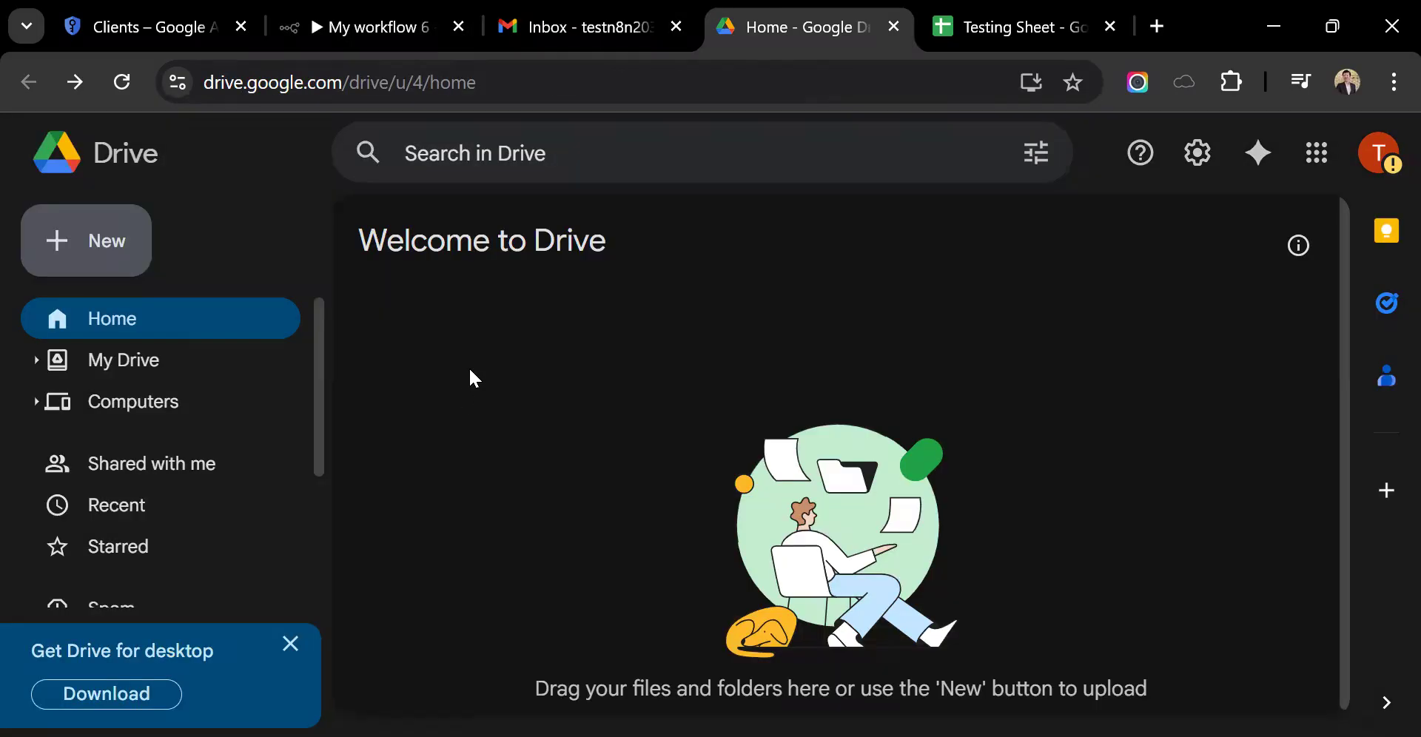
{"action": "key", "text": "ctrl+Tab"}
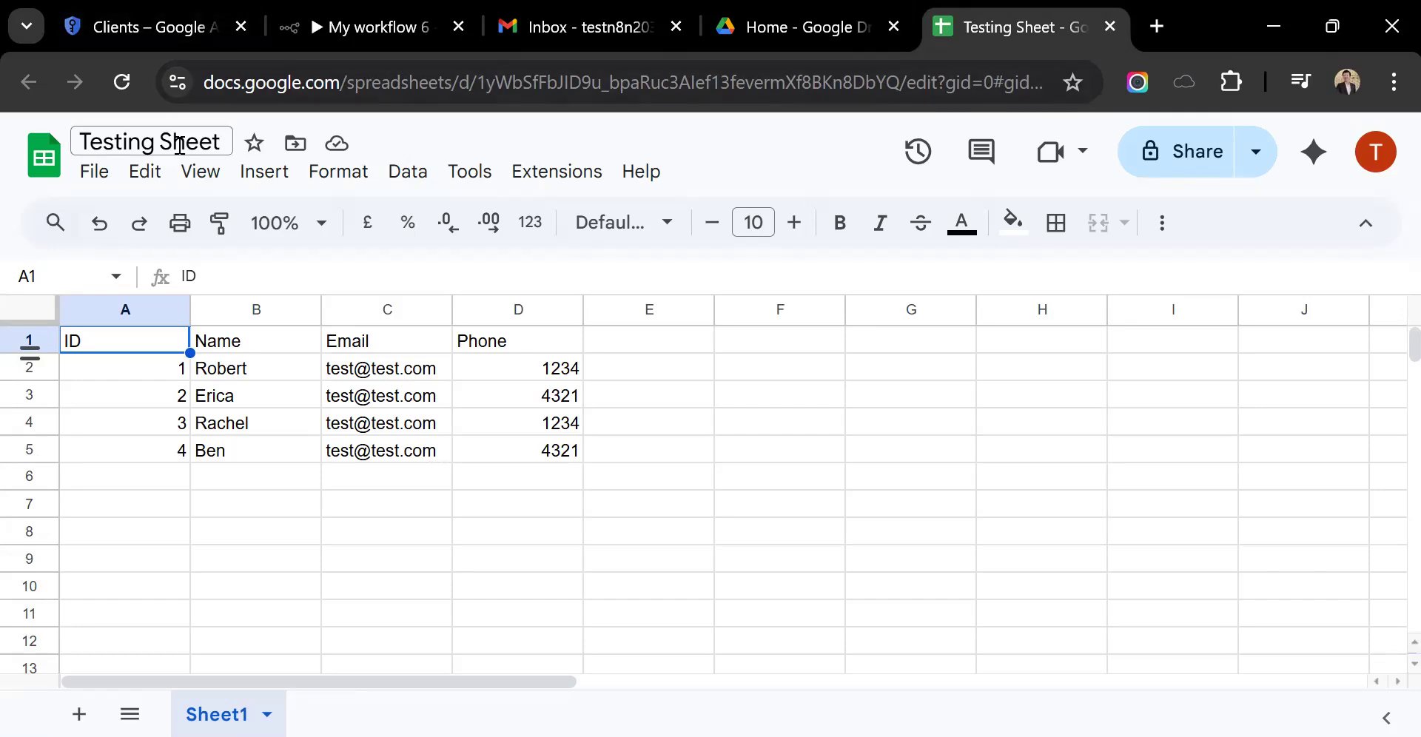
{"action": "key", "text": "alt+e"}
{"action": "key", "text": "Escape"}
{"action": "left_click", "coordinate": [167, 142]}
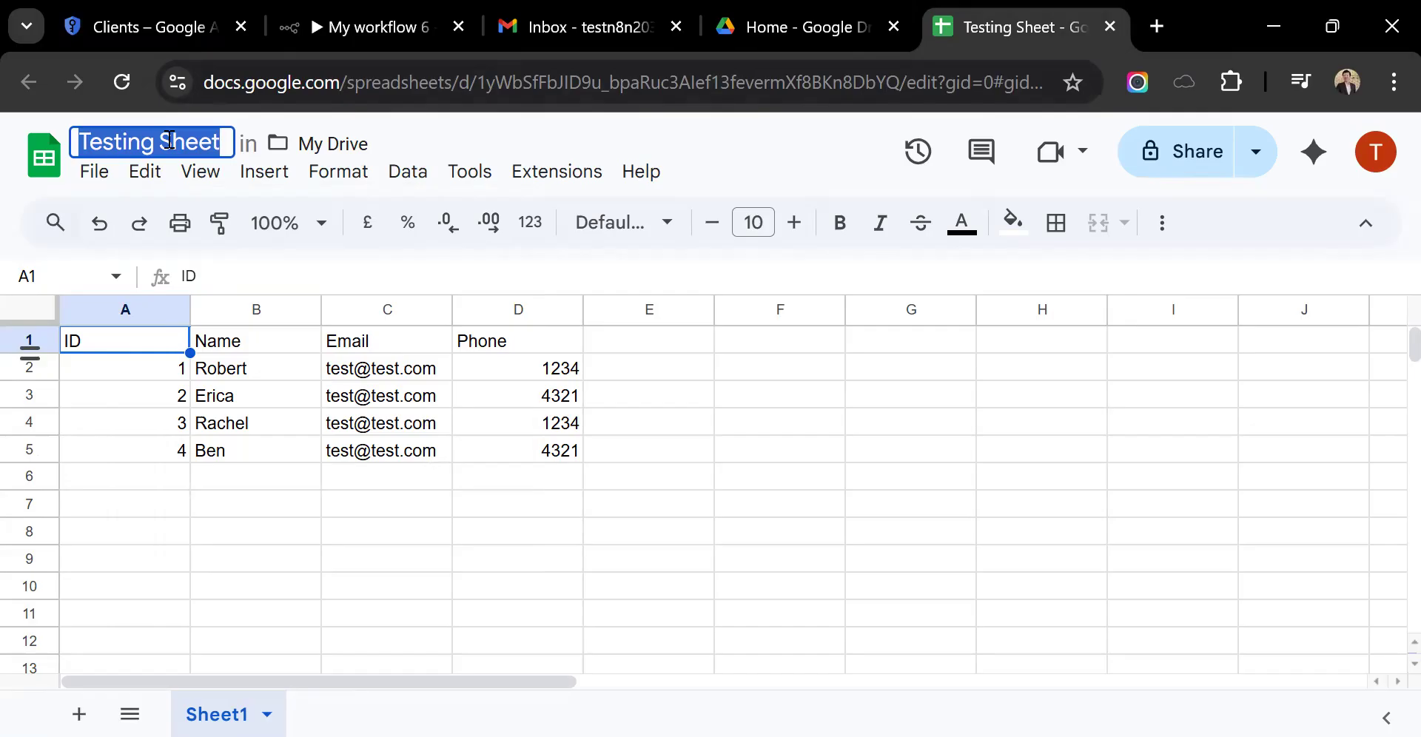
{"action": "left_click", "coordinate": [165, 368]}
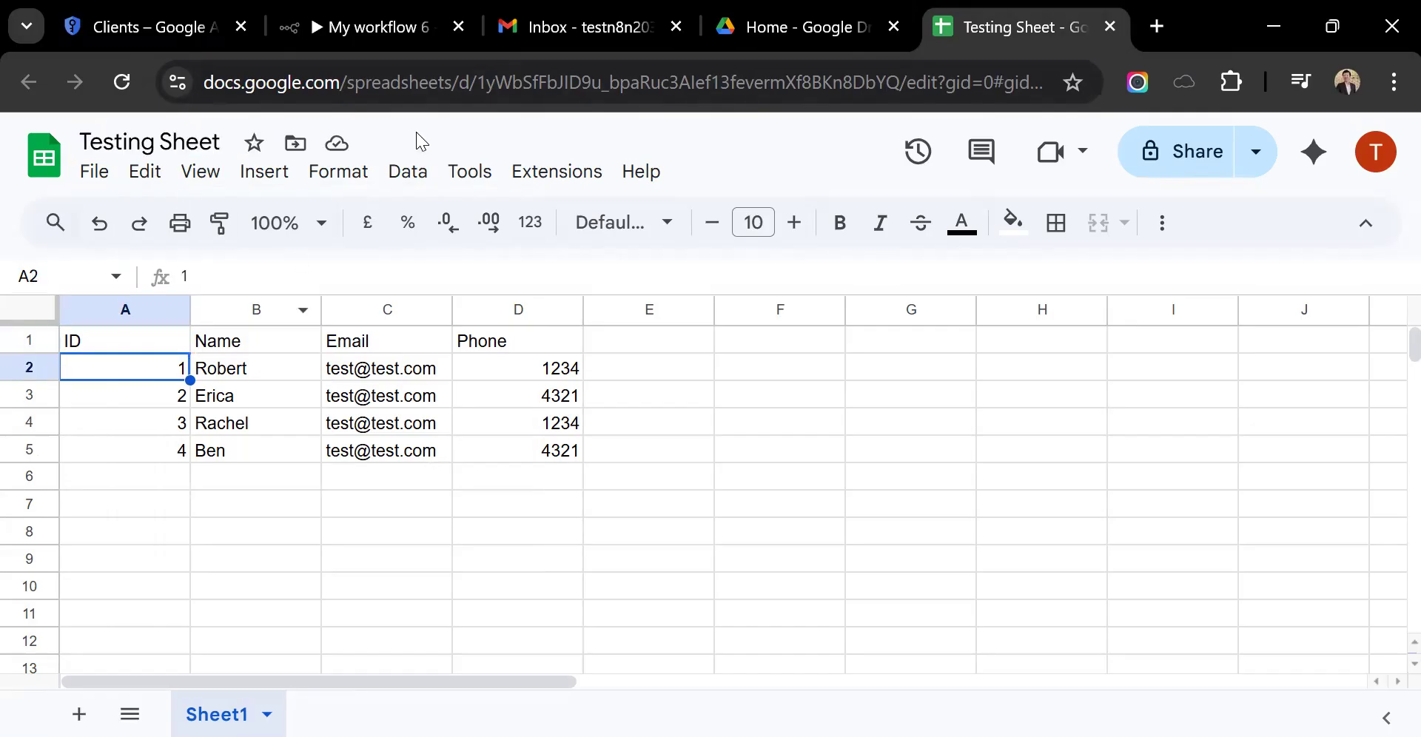
{"action": "key", "text": "ctrl+shift+Tab"}
{"action": "key", "text": "ctrl+shift+Tab"}
{"action": "key", "text": "ctrl+shift+Tab"}
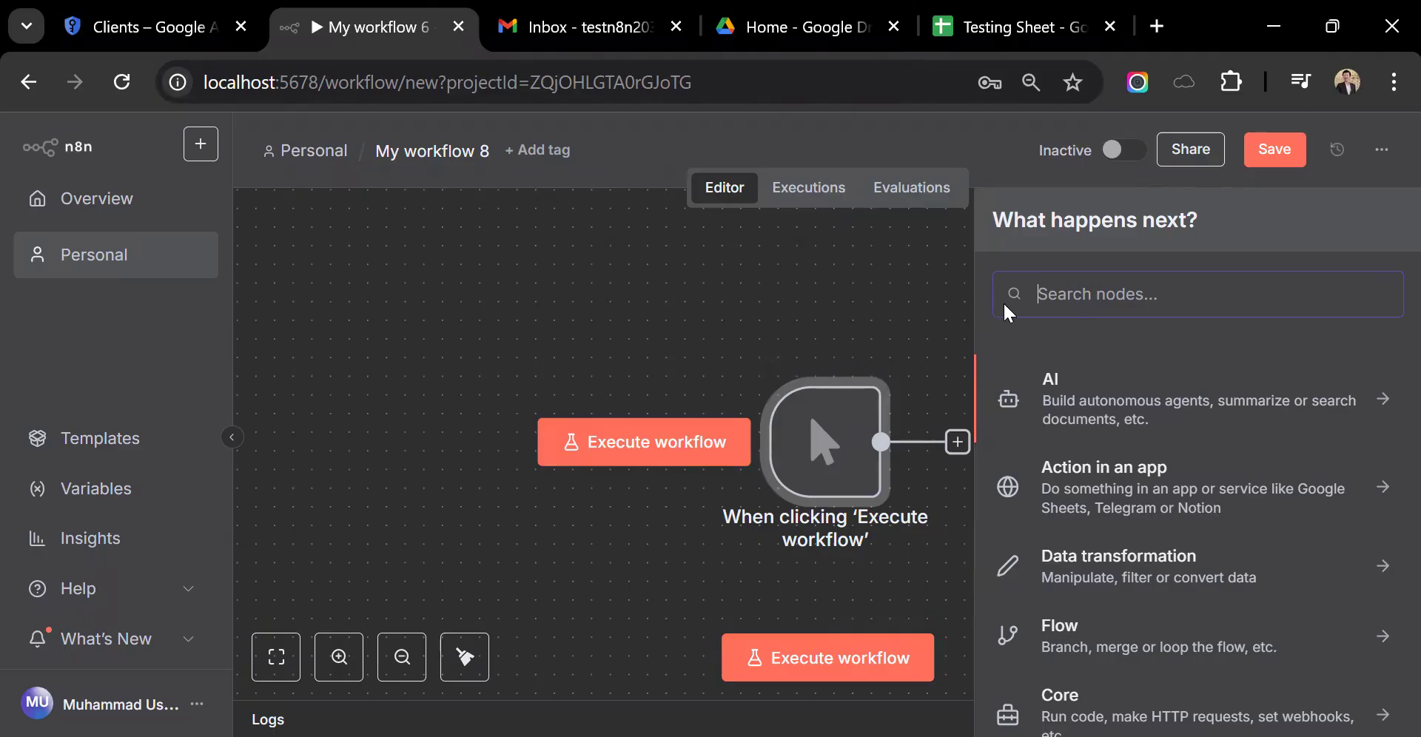
Add a Google Sheets node with the Get row(s) in sheet action after the manual trigger.
{"action": "type", "text": "shee"}
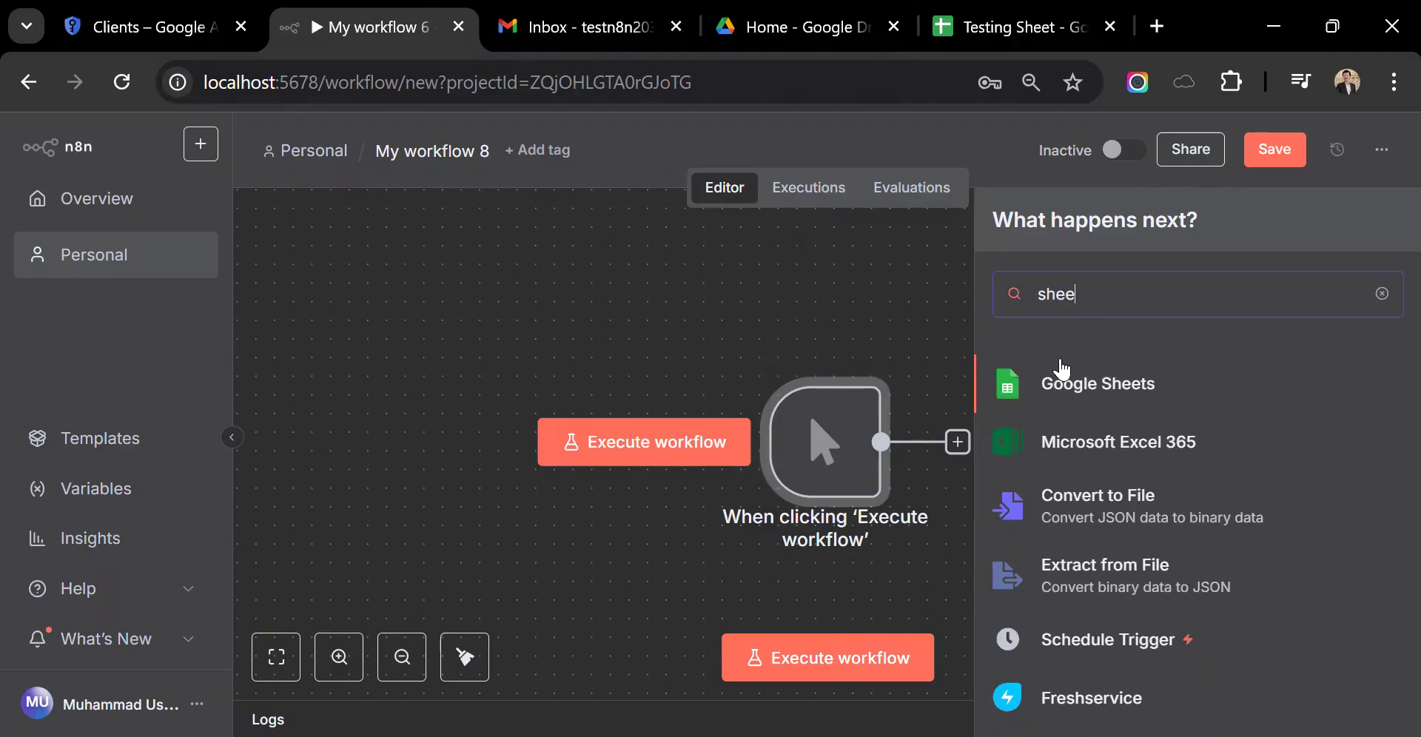
{"action": "key", "text": "Return"}
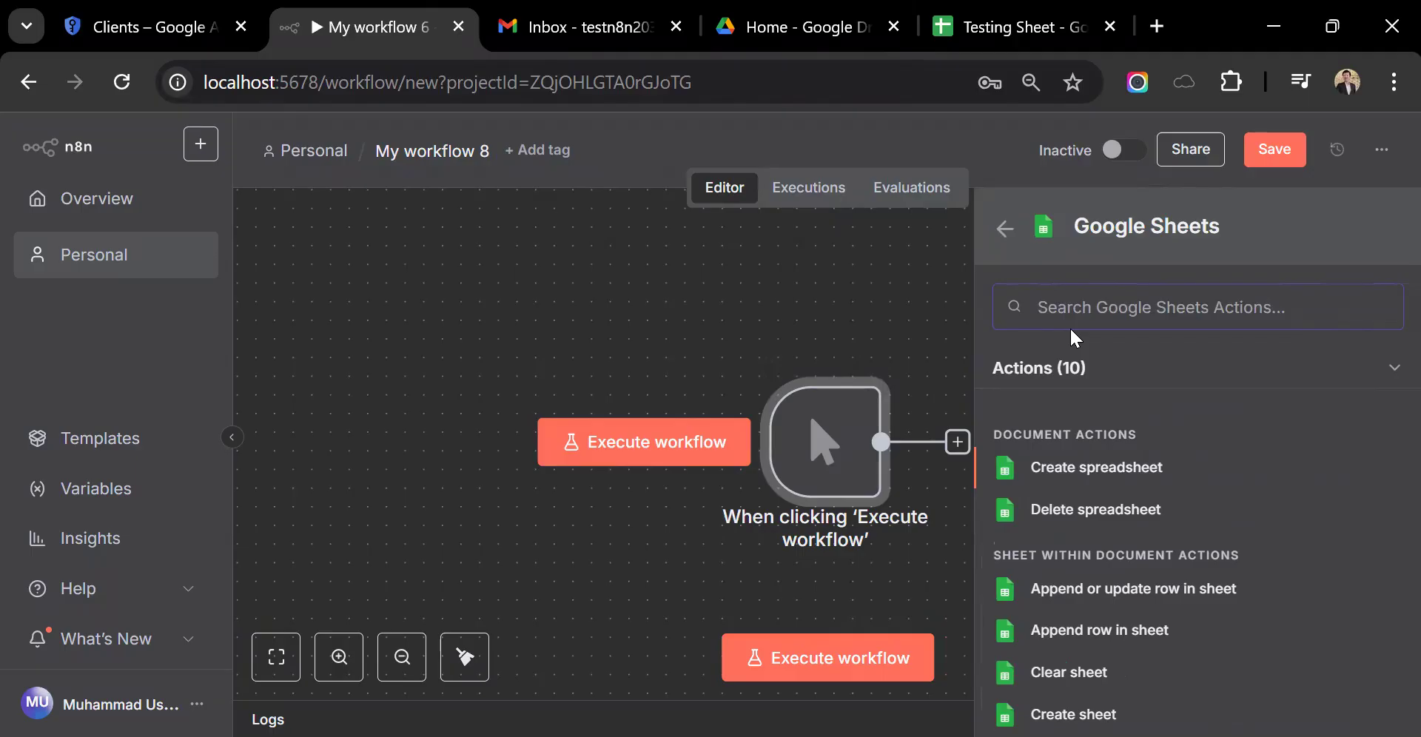
{"action": "type", "text": "g"}
{"action": "key", "text": "BackSpace"}
{"action": "scroll", "coordinate": [1118, 521], "scroll_direction": "down", "scroll_amount": 4}
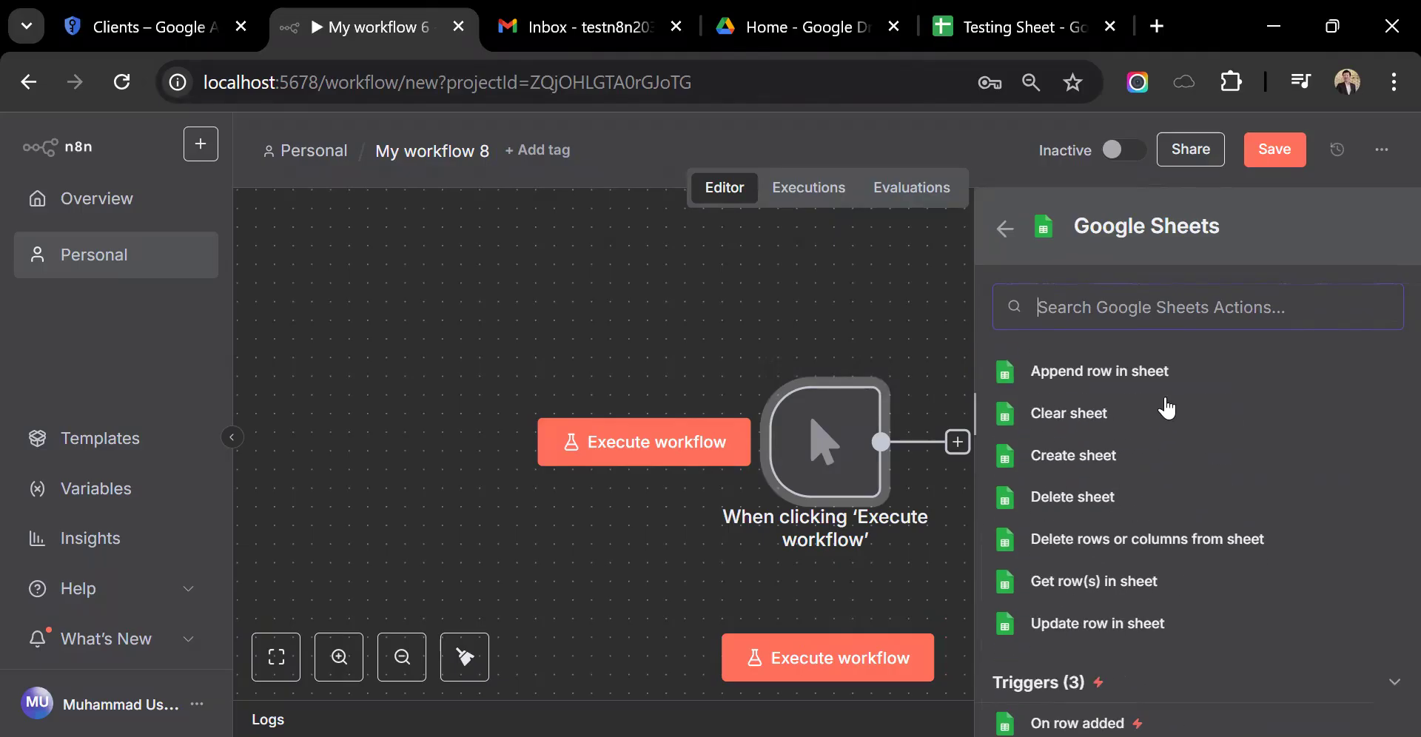
{"action": "scroll", "coordinate": [1168, 408], "scroll_direction": "down", "scroll_amount": 2}
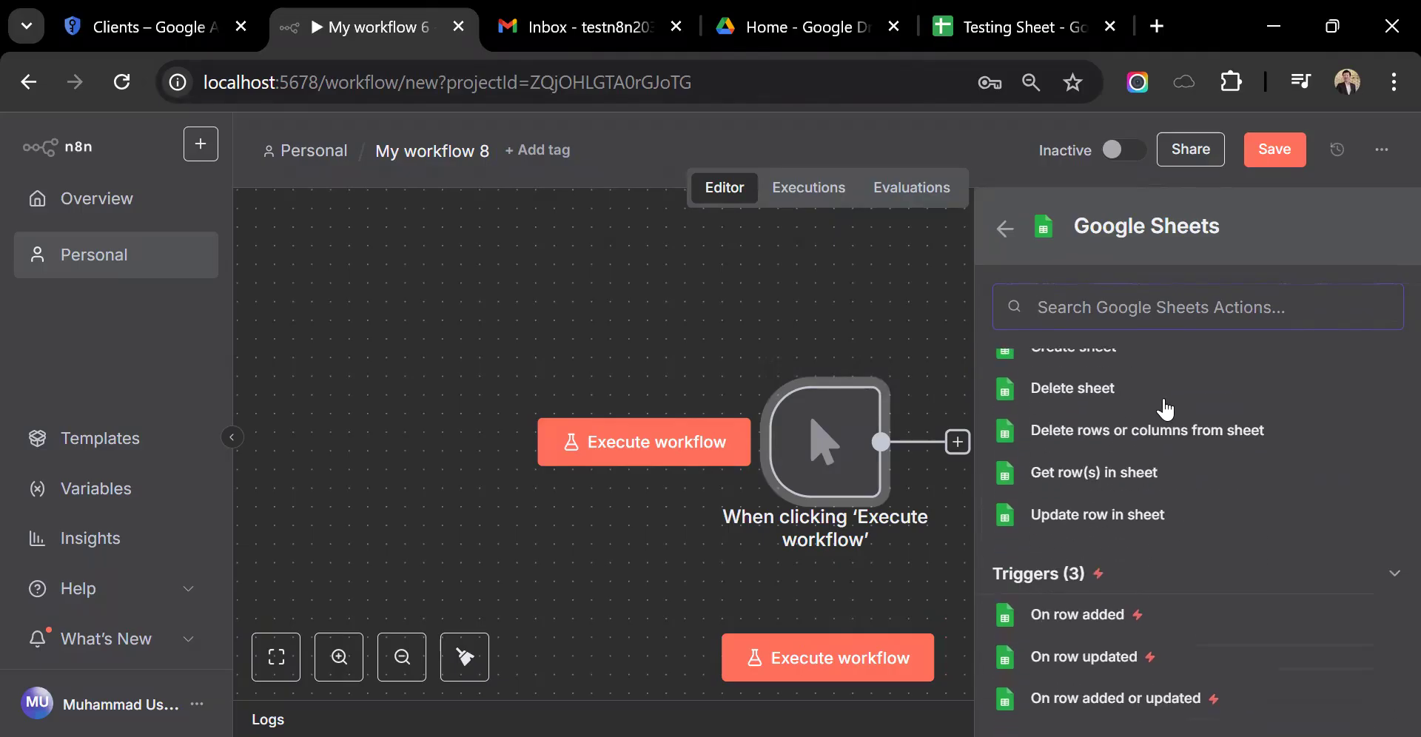
{"action": "left_click", "coordinate": [1124, 490]}
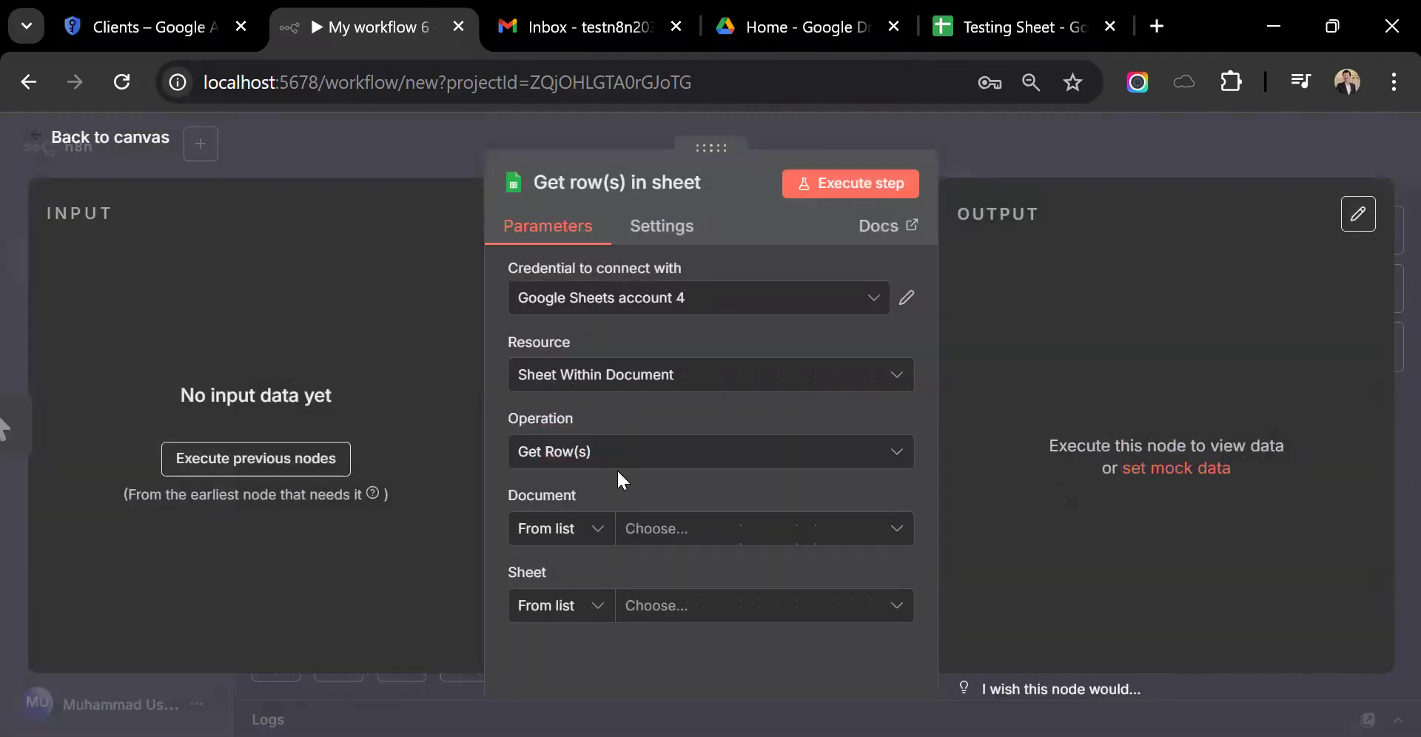
Create a new Google Sheets OAuth2 credential for the node and paste the copied OAuth client ID into it.
{"action": "left_click", "coordinate": [862, 297]}
{"action": "left_click", "coordinate": [634, 592]}
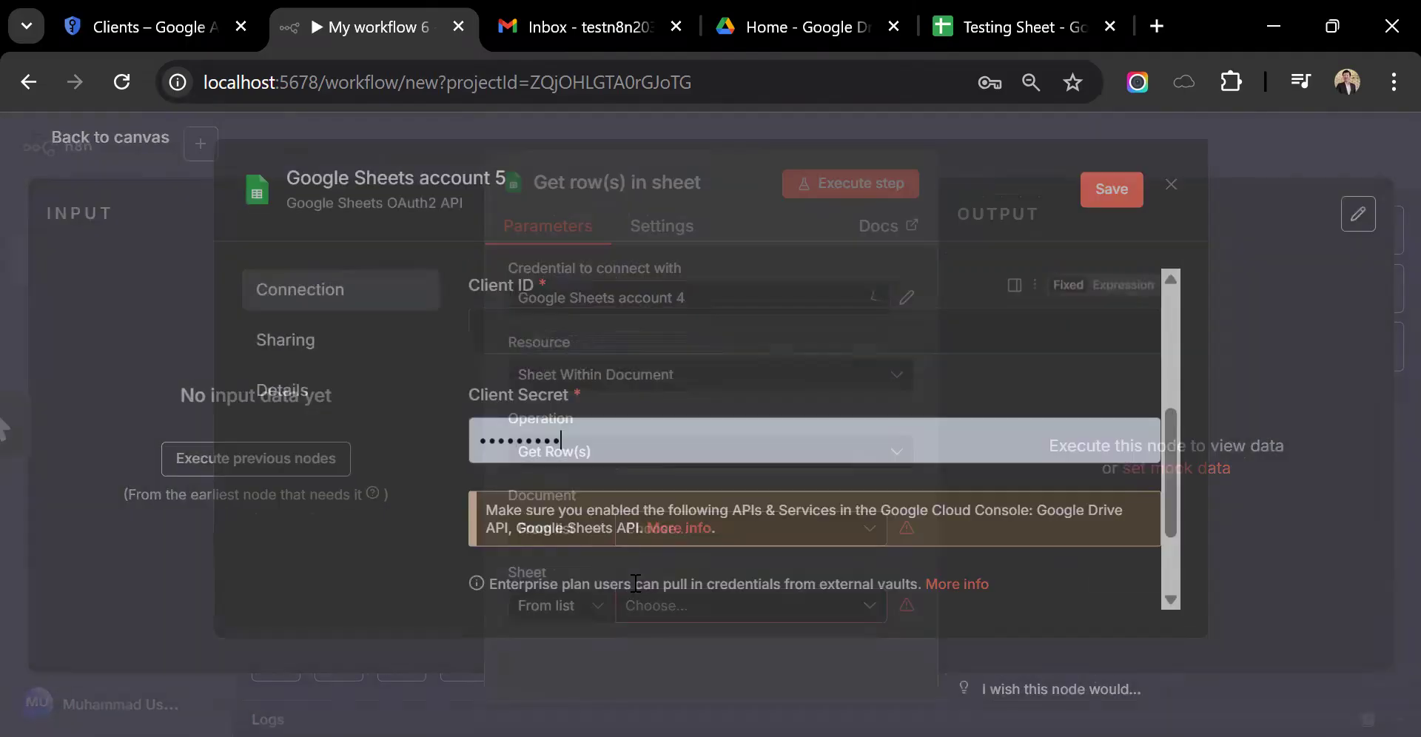
{"action": "left_click", "coordinate": [536, 344]}
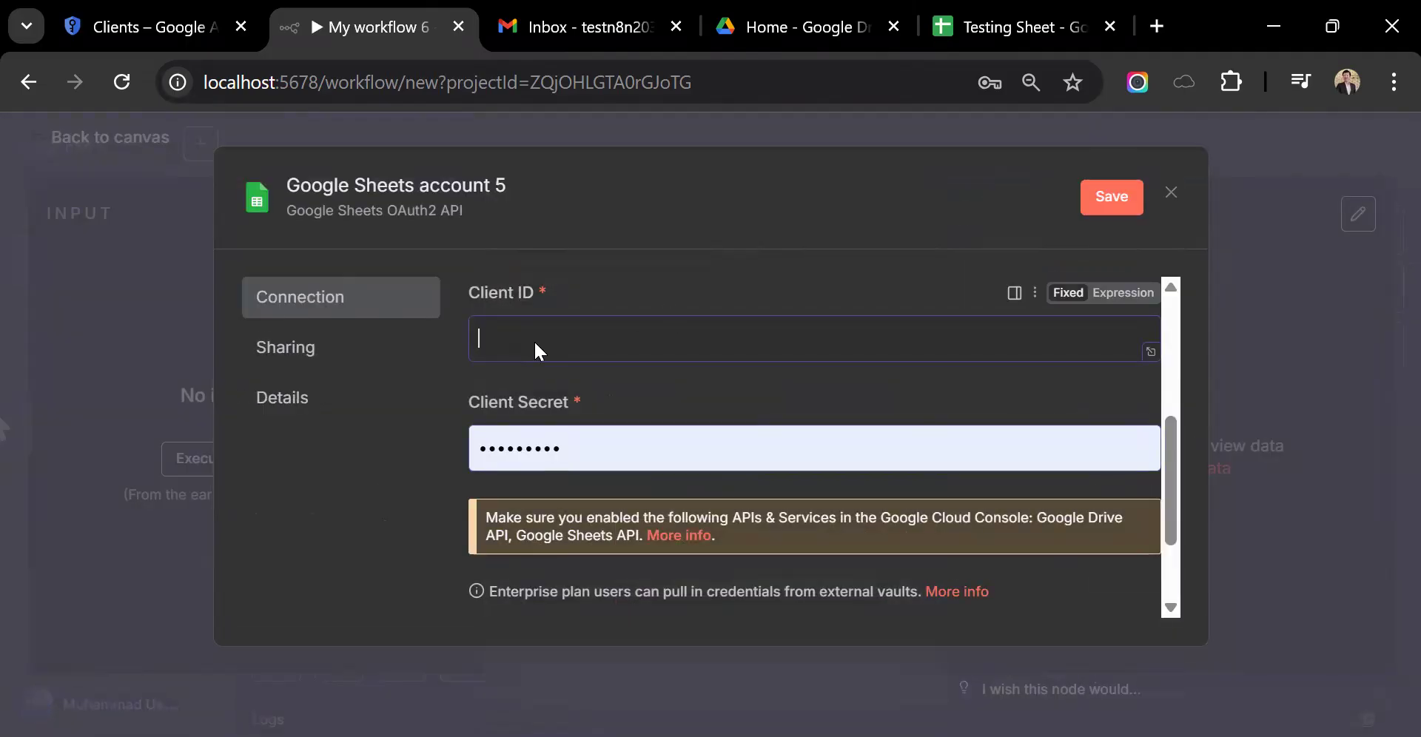
{"action": "key", "text": "alt+Tab"}
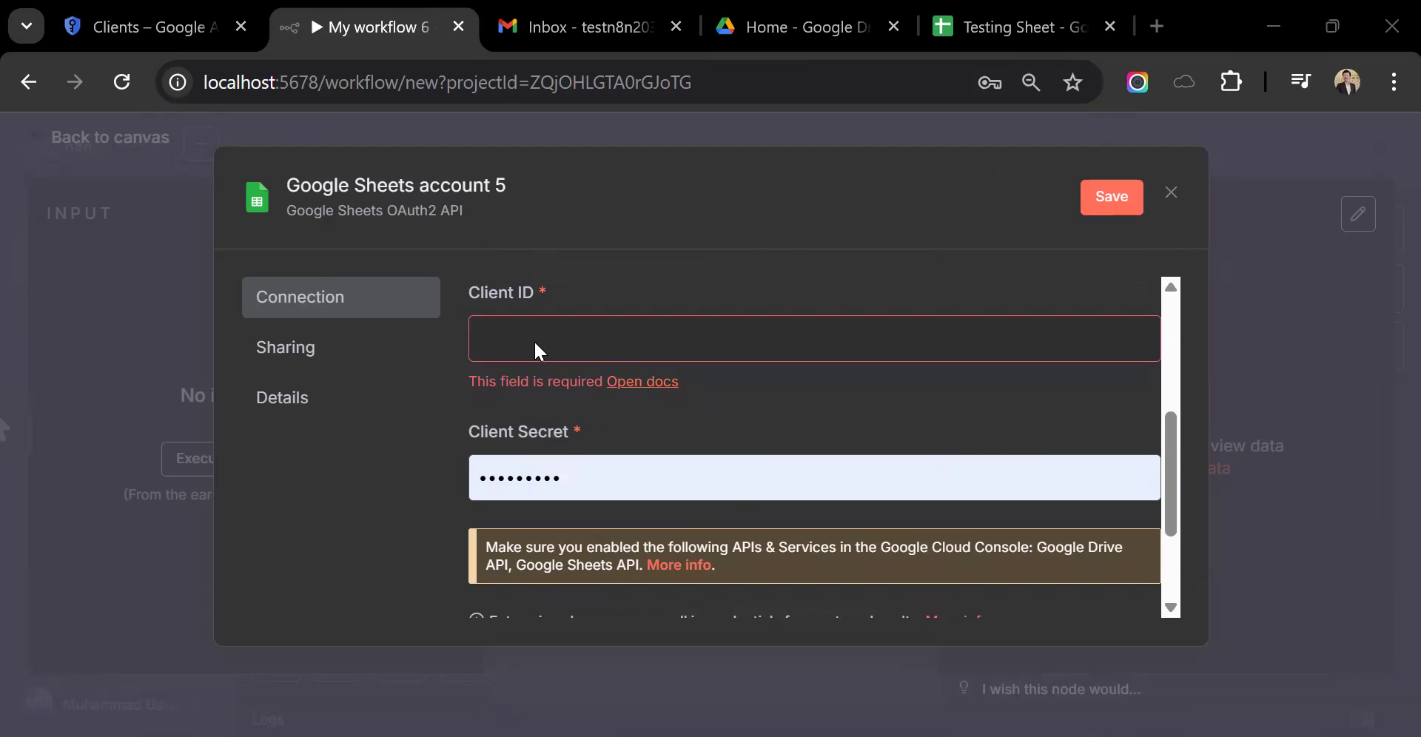
{"action": "key", "text": "alt+Tab"}
{"action": "key", "text": "ctrl+v"}
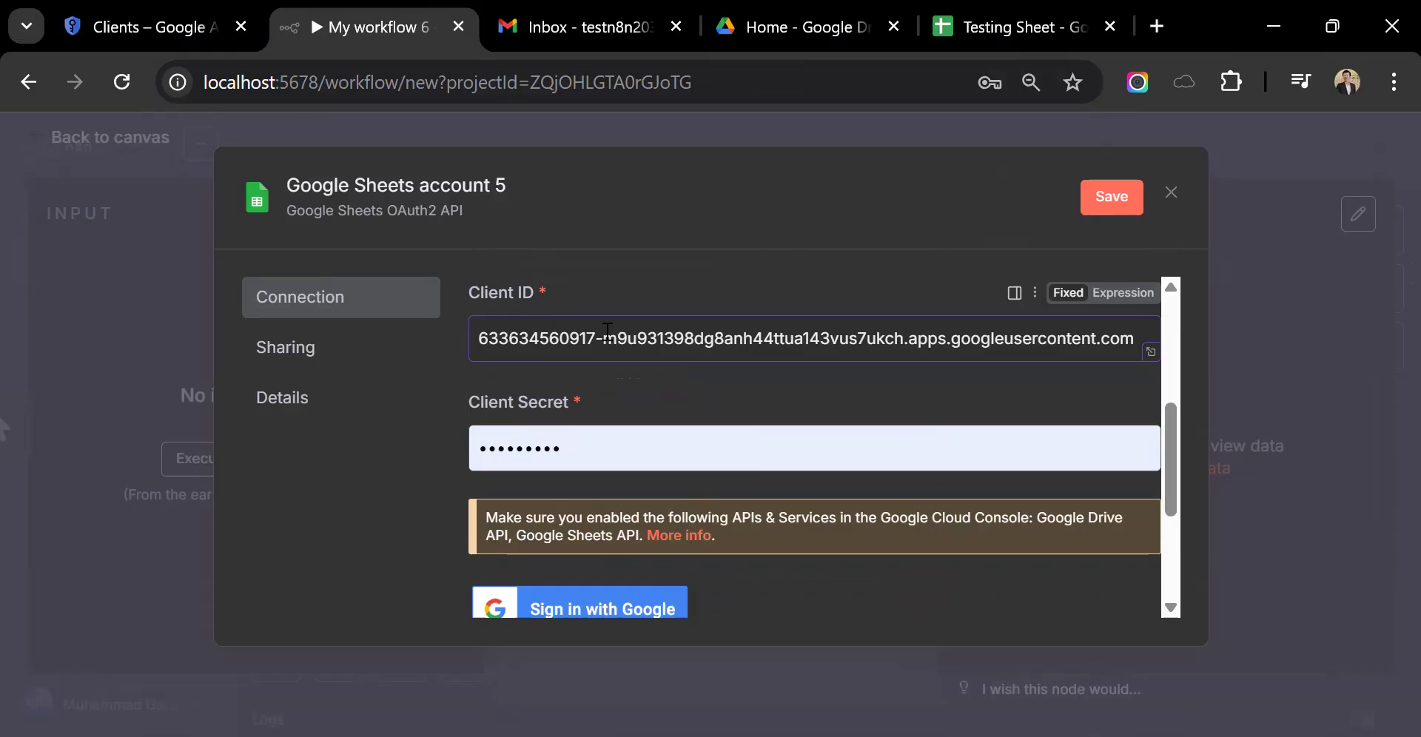
Replace the credential's prefilled client secret with the OAuth client's secret and try to sign in with Google.
{"action": "key", "text": "alt+Tab"}
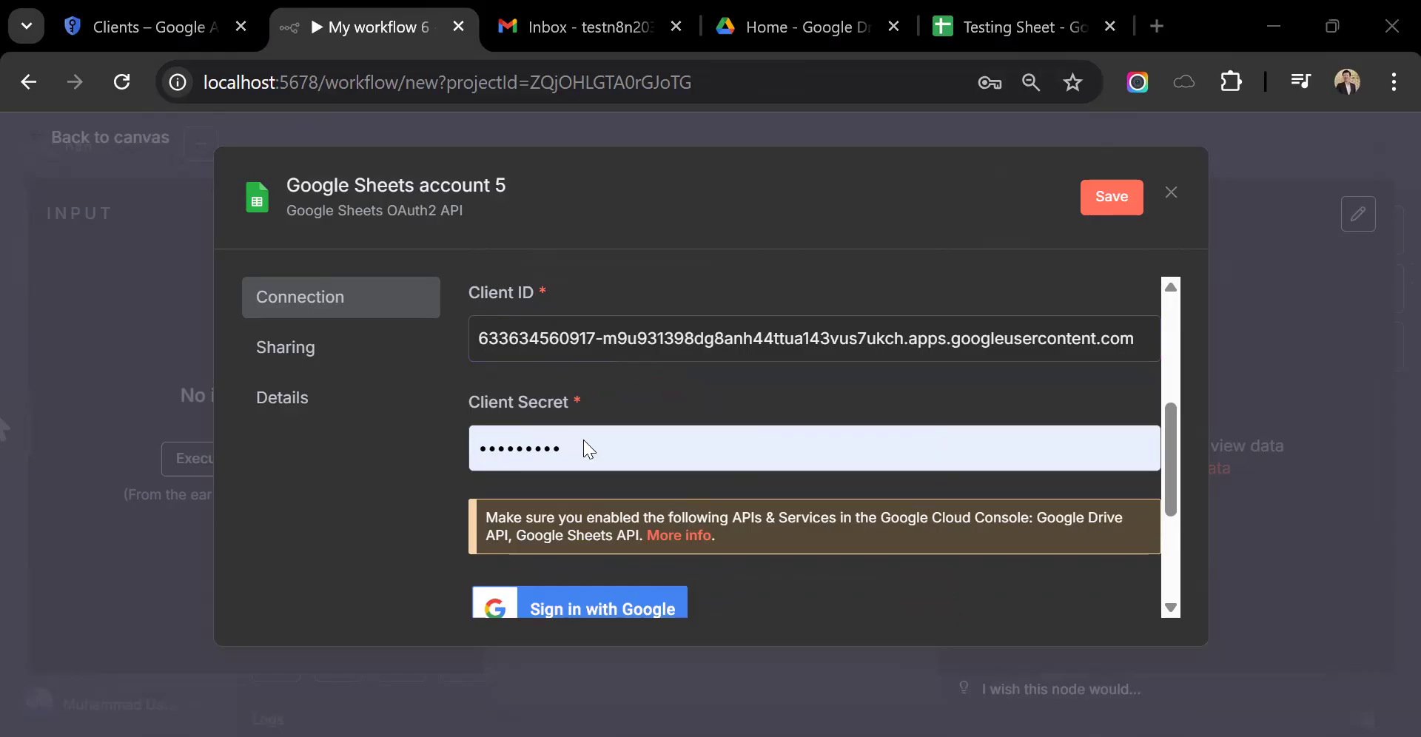
{"action": "scroll", "coordinate": [584, 440], "scroll_direction": "down", "scroll_amount": 2}
{"action": "left_click", "coordinate": [548, 466]}
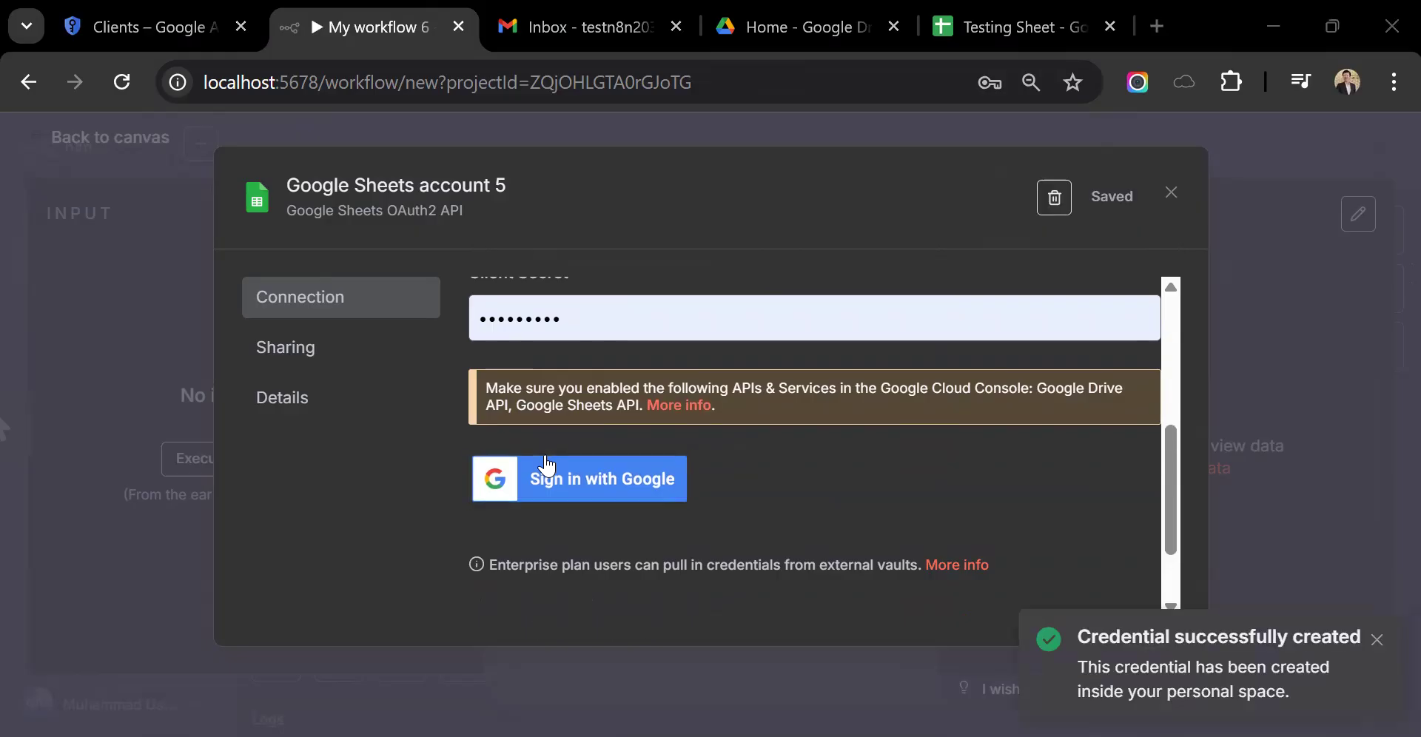
{"action": "double_click", "coordinate": [551, 319]}
{"action": "key", "text": "ctrl+v"}
{"action": "scroll", "coordinate": [546, 373], "scroll_direction": "up", "scroll_amount": 4}
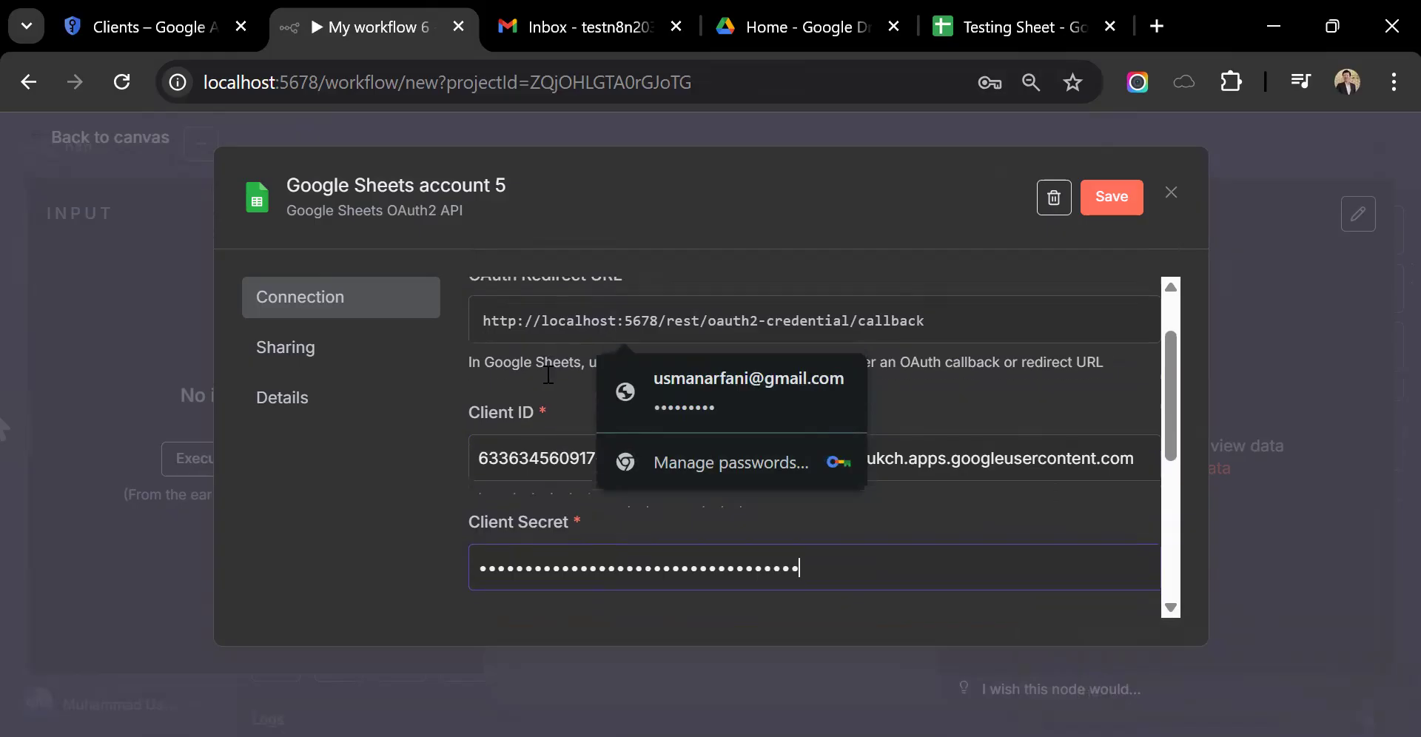
{"action": "scroll", "coordinate": [548, 374], "scroll_direction": "down", "scroll_amount": 3}
{"action": "left_click", "coordinate": [541, 398]}
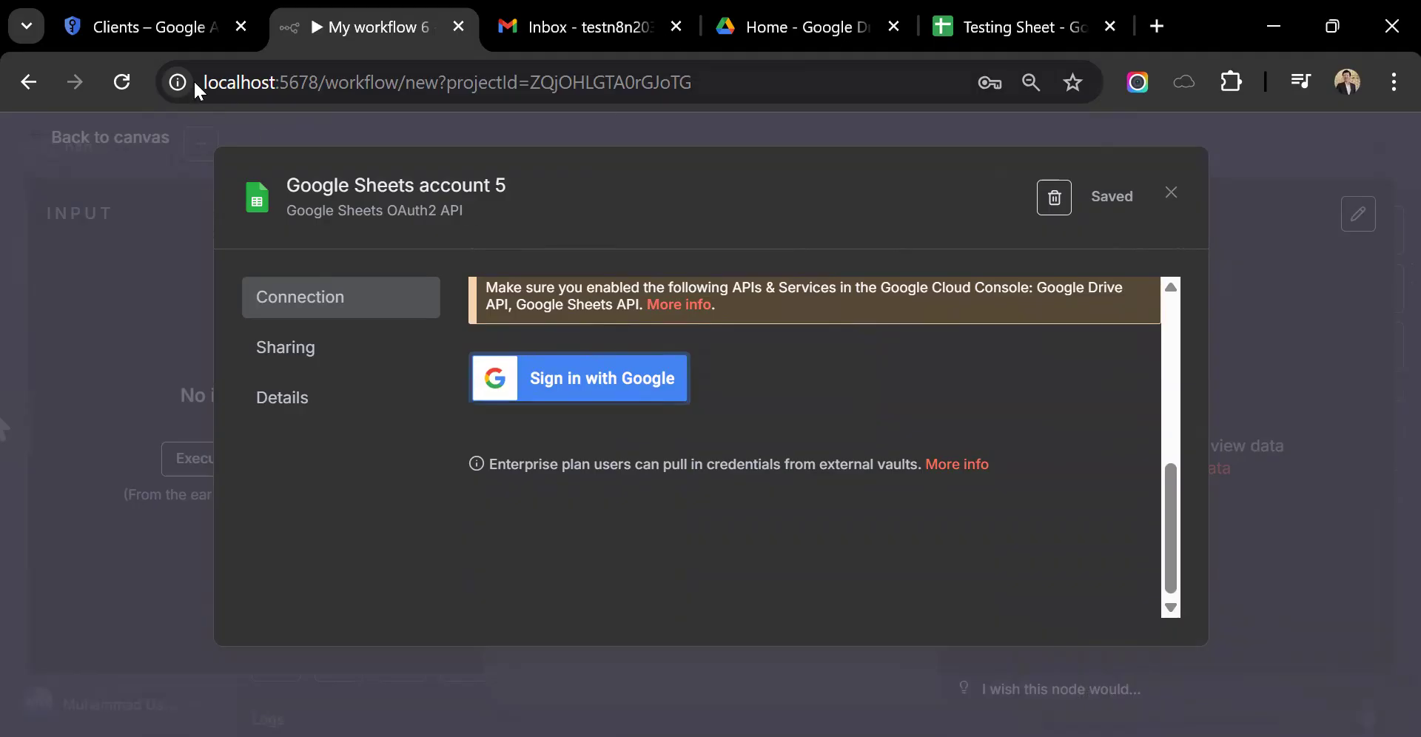
Switch to Google Cloud and add the test account's e-mail as a test user in the project's Audience settings.
{"action": "left_click", "coordinate": [175, 34]}
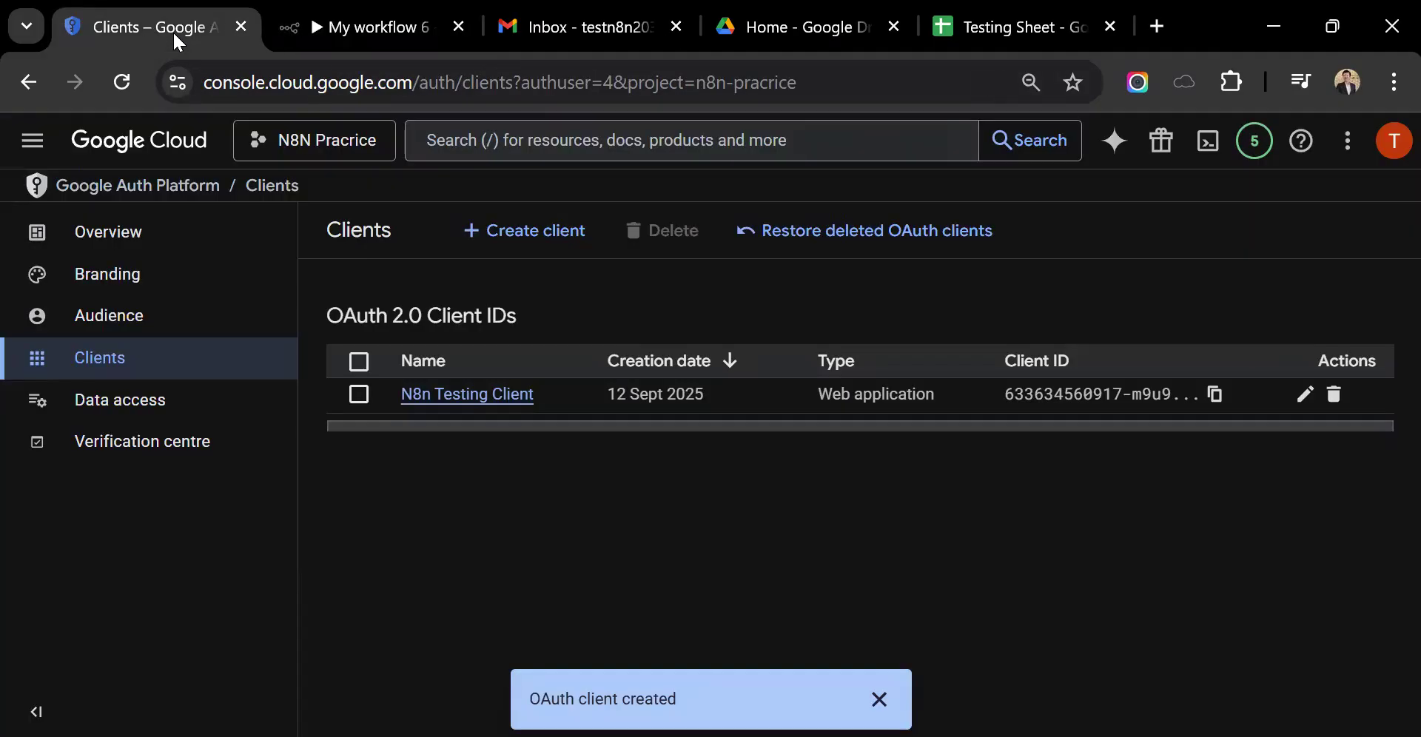
{"action": "left_click", "coordinate": [133, 316]}
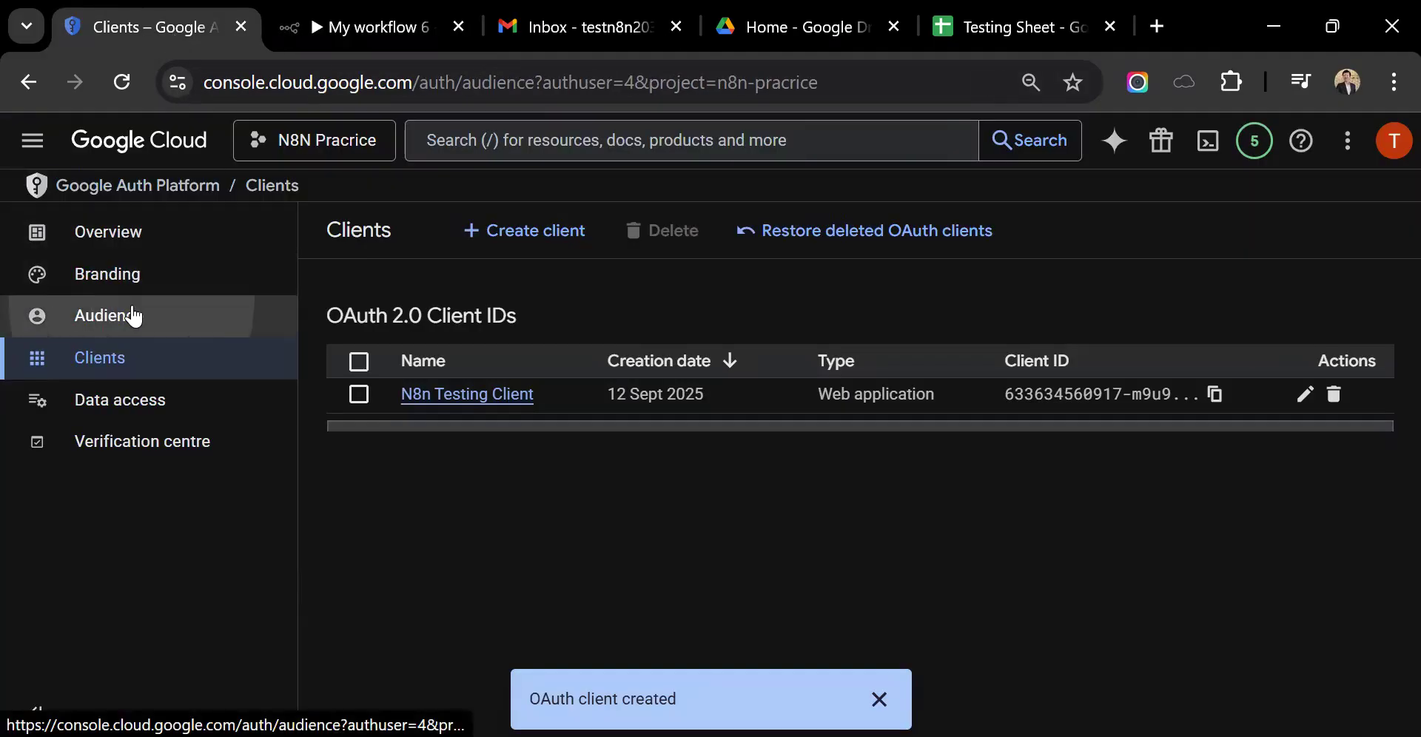
{"action": "scroll", "coordinate": [494, 425], "scroll_direction": "down", "scroll_amount": 3}
{"action": "scroll", "coordinate": [488, 422], "scroll_direction": "down", "scroll_amount": 2}
{"action": "scroll", "coordinate": [487, 422], "scroll_direction": "up", "scroll_amount": 5}
{"action": "scroll", "coordinate": [487, 422], "scroll_direction": "down", "scroll_amount": 7}
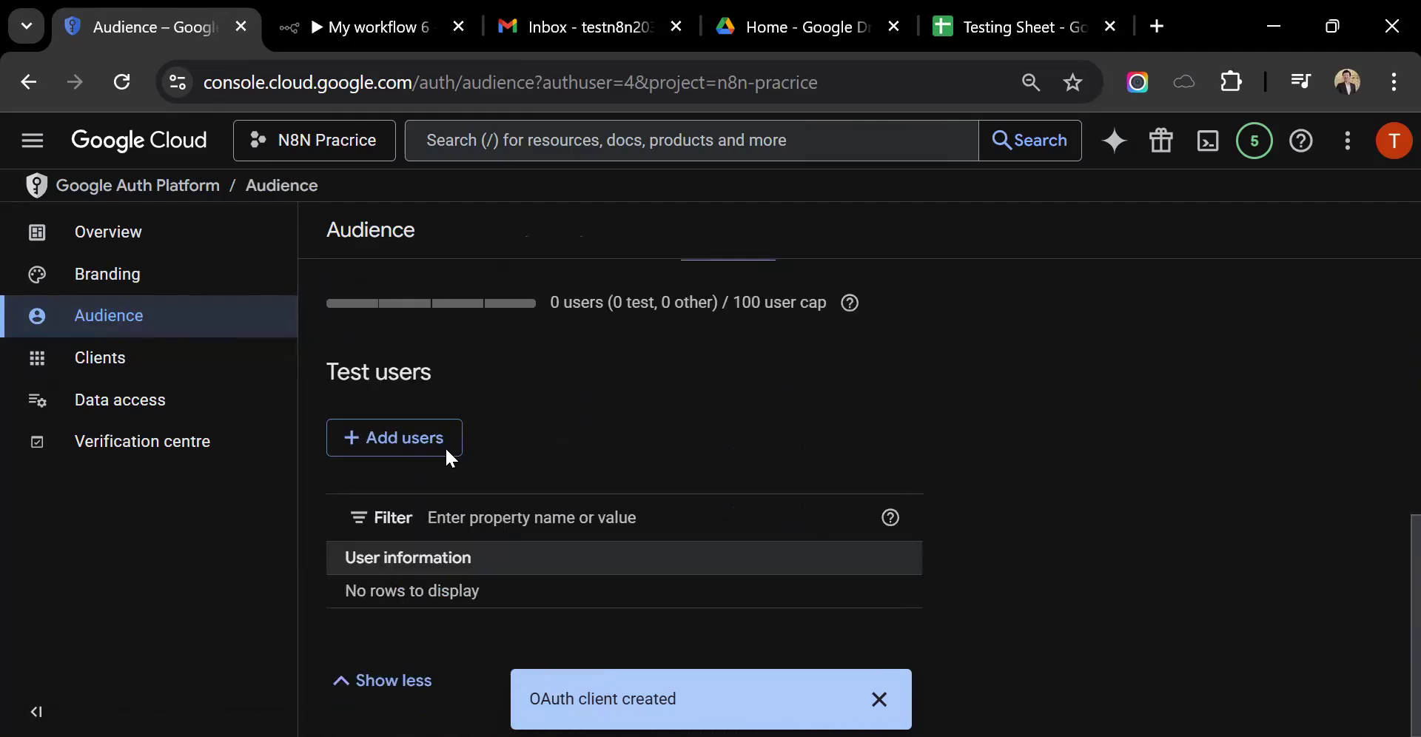
{"action": "left_click", "coordinate": [420, 440]}
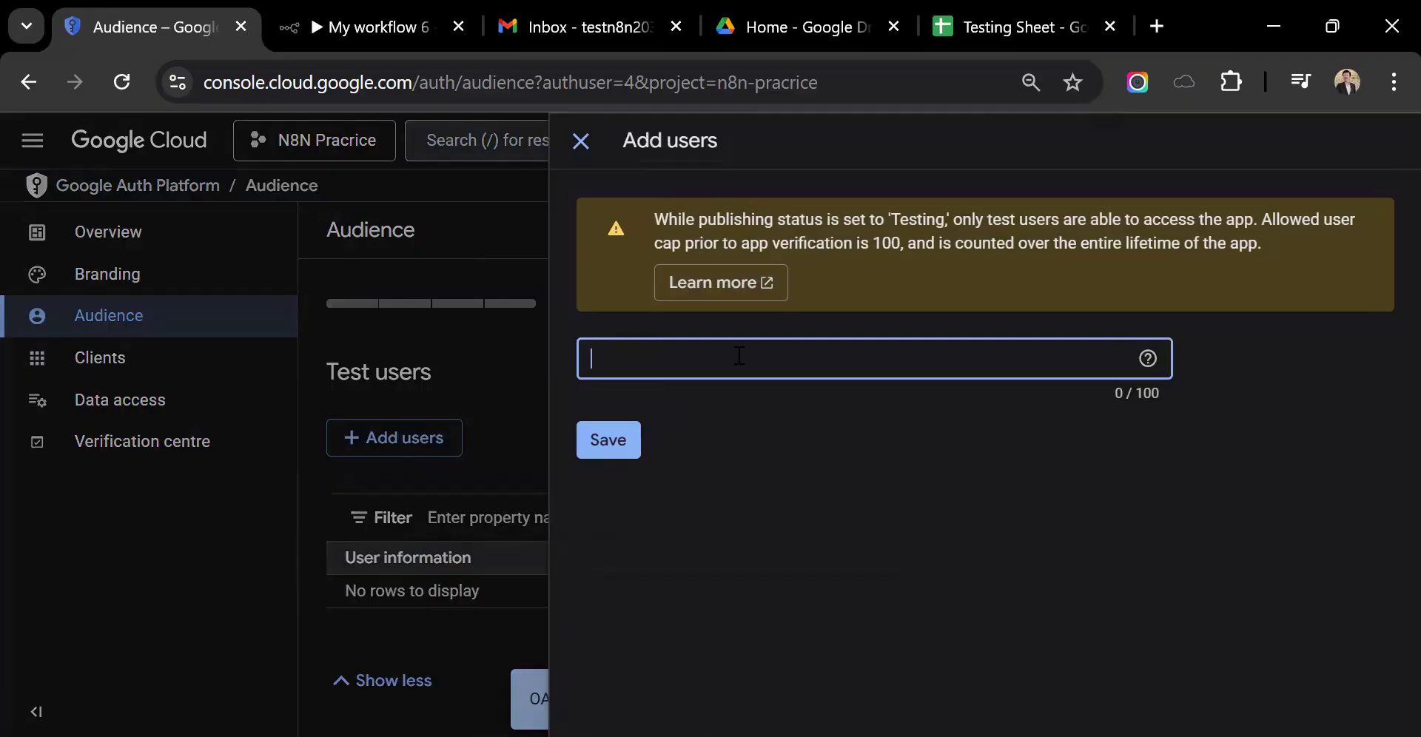
{"action": "left_click", "coordinate": [739, 356]}
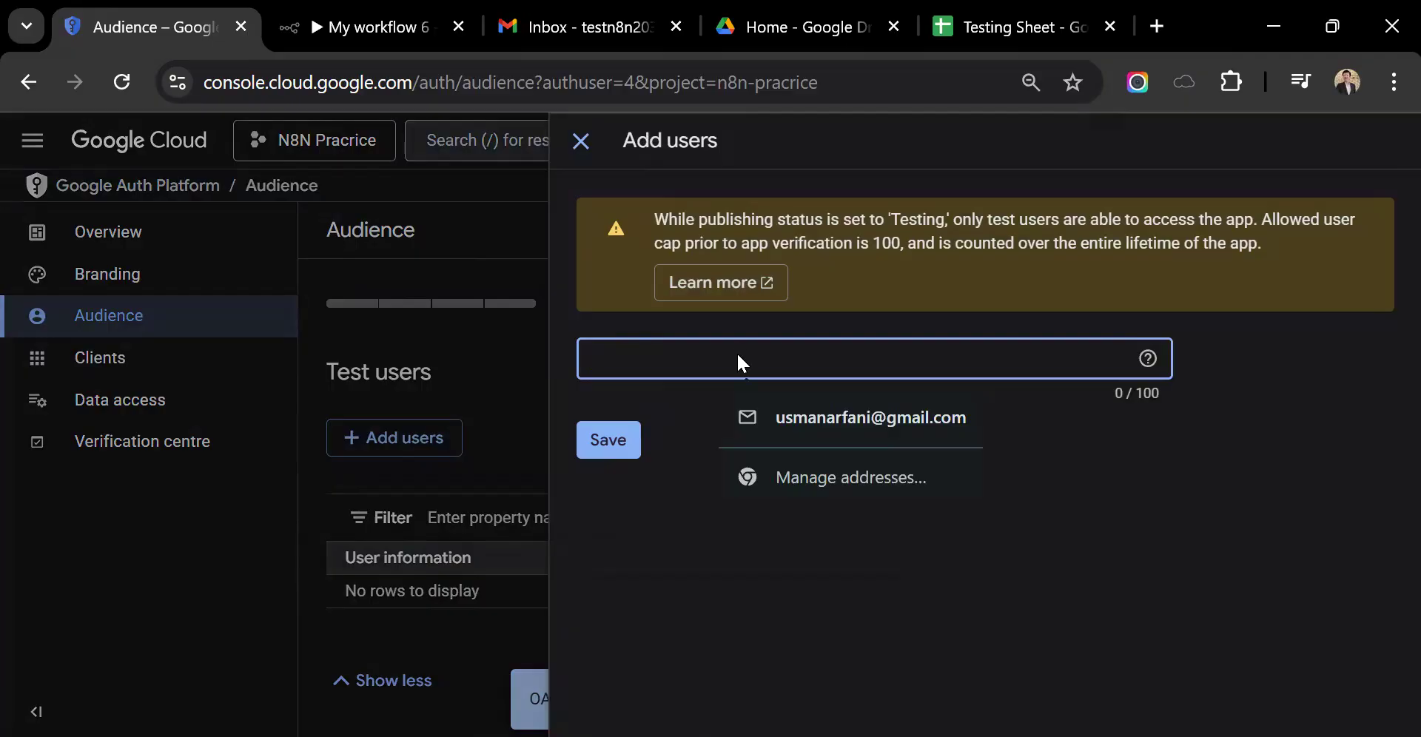
{"action": "key", "text": "alt+Tab"}
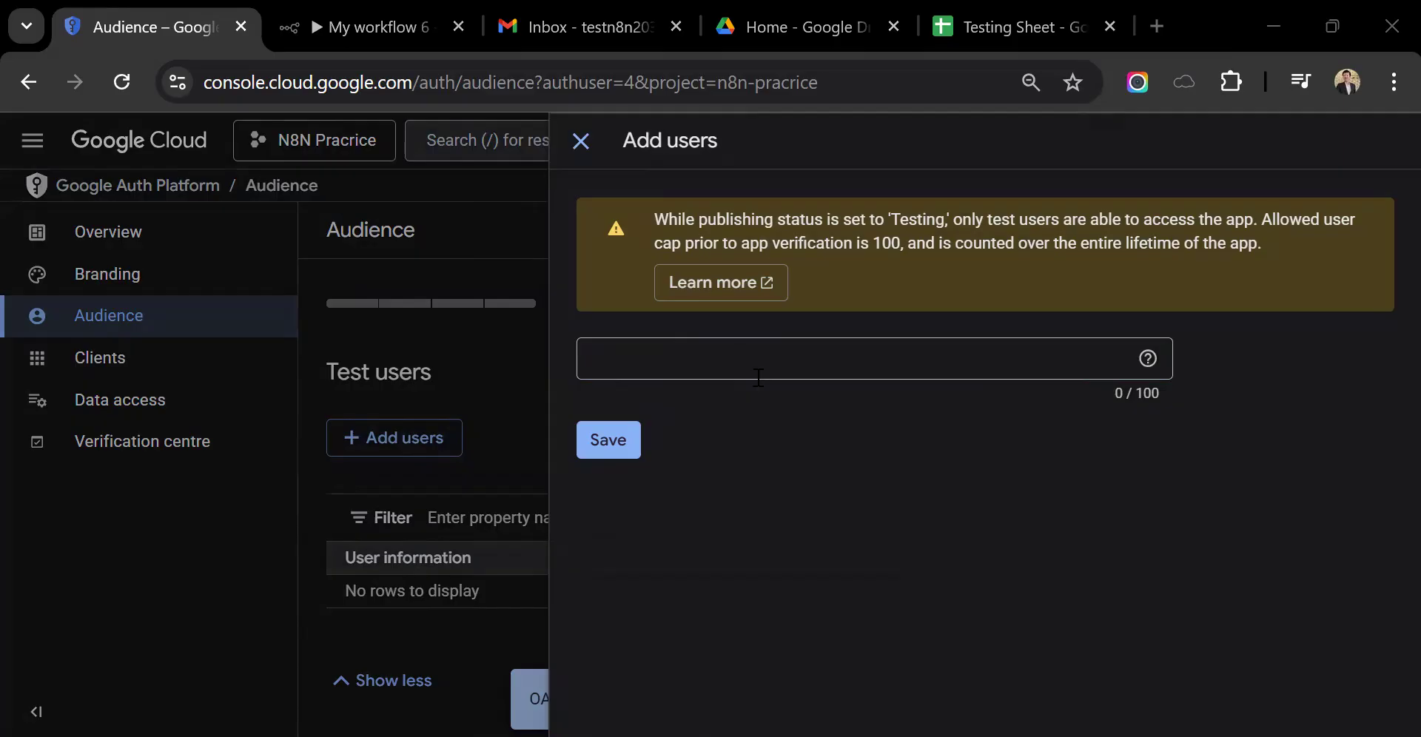
{"action": "left_click", "coordinate": [759, 377]}
{"action": "key", "text": "ctrl+v"}
{"action": "left_click", "coordinate": [635, 442]}
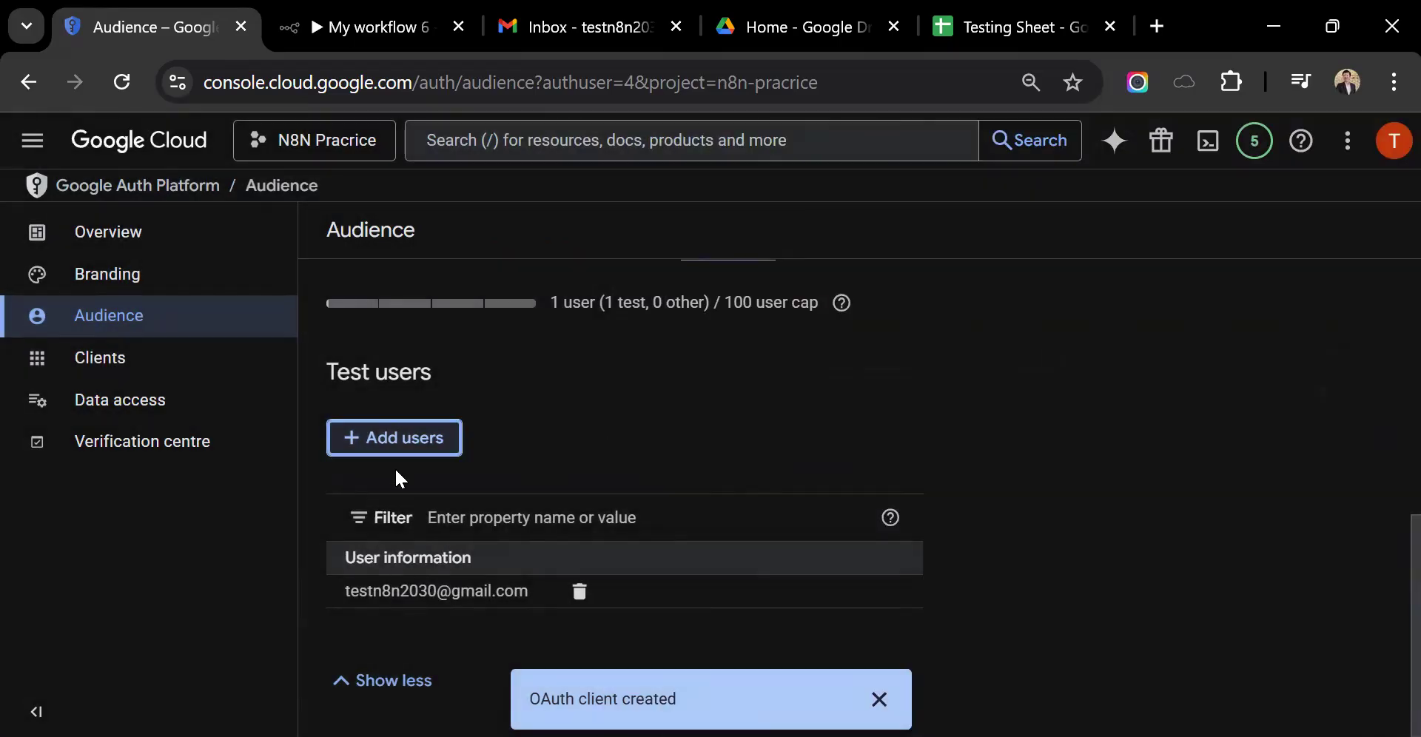
{"action": "scroll", "coordinate": [517, 460], "scroll_direction": "up", "scroll_amount": 6}
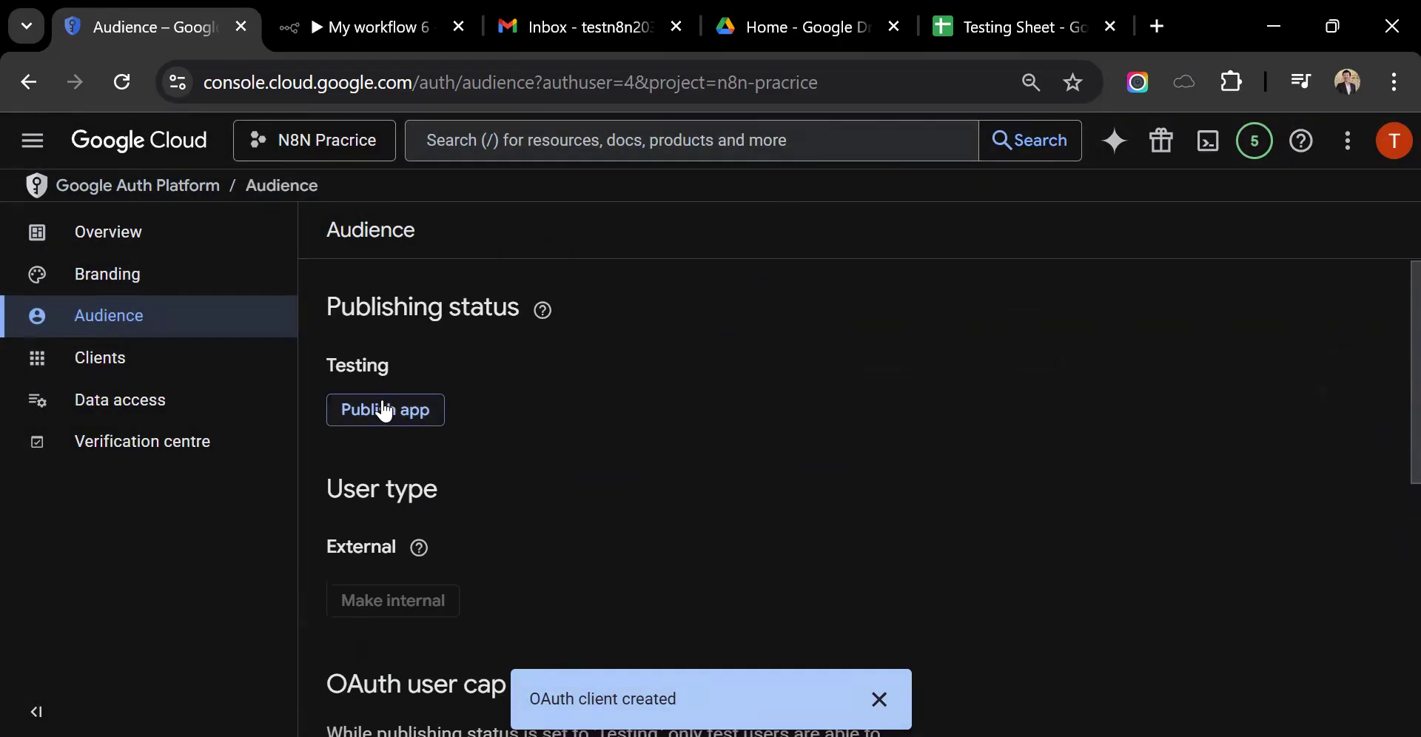
Switch back to n8n, connect the Google Sheets credential by signing in with Google, and close the credential dialogue.
{"action": "key", "text": "ctrl+Tab"}
{"action": "scroll", "coordinate": [625, 407], "scroll_direction": "up", "scroll_amount": 3}
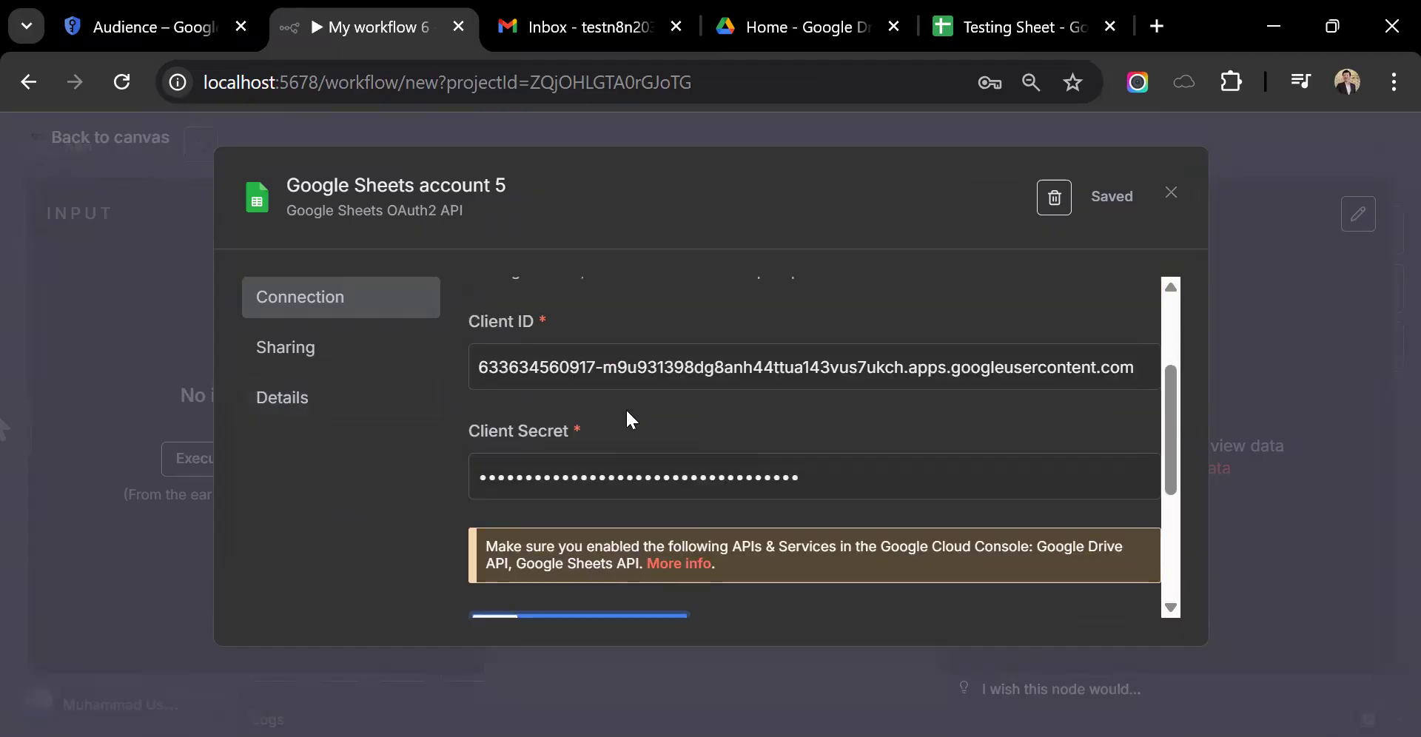
{"action": "scroll", "coordinate": [624, 407], "scroll_direction": "down", "scroll_amount": 1}
{"action": "left_click", "coordinate": [561, 520]}
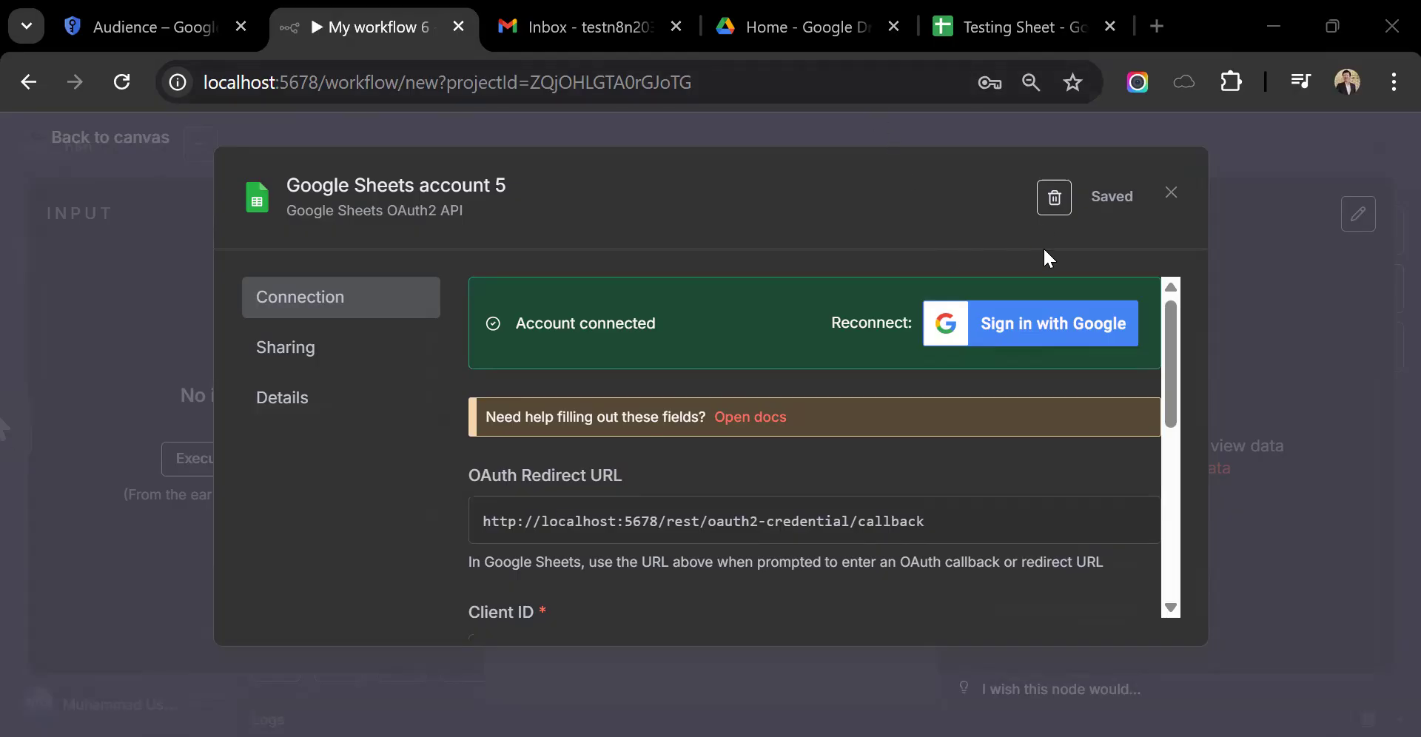
{"action": "left_click", "coordinate": [1170, 194]}
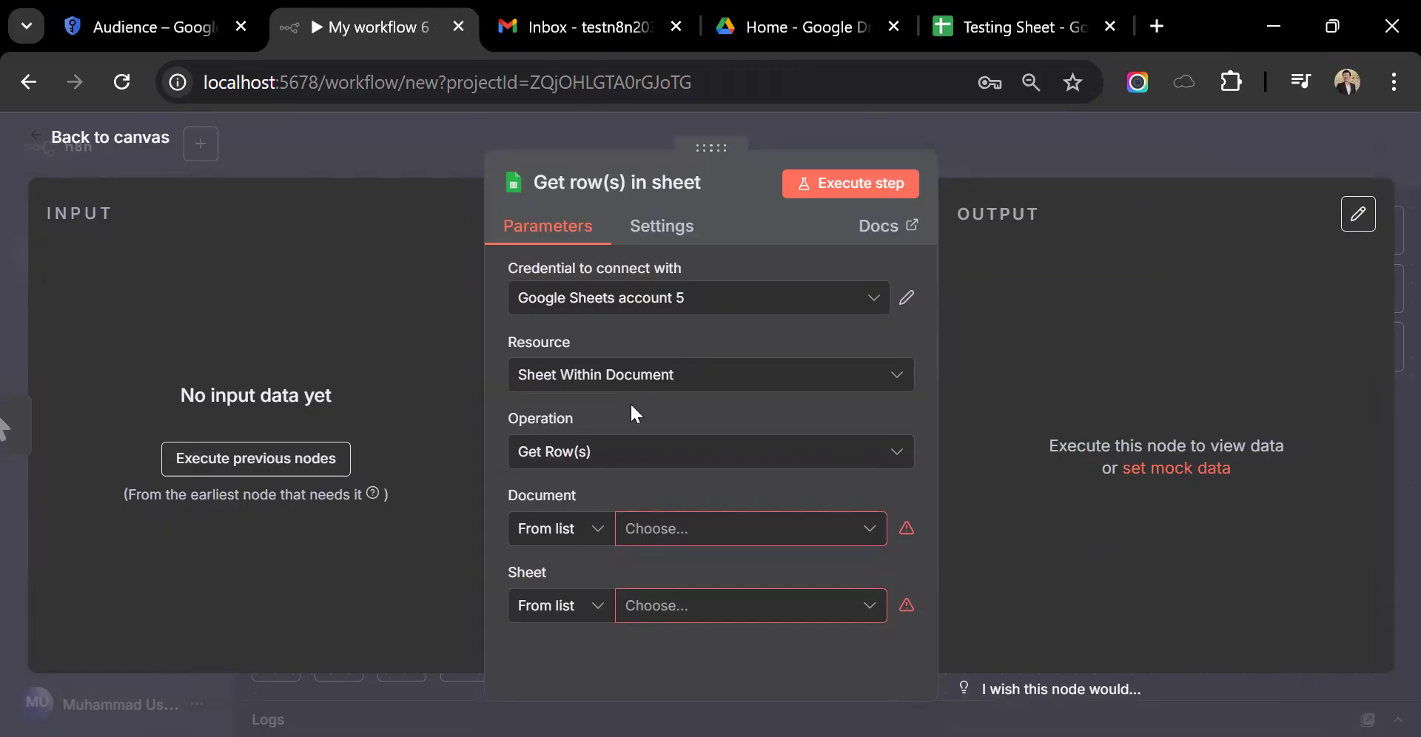
Set the node to read Sheet1 of the Testing Sheet document and execute the step.
{"action": "left_click", "coordinate": [656, 530]}
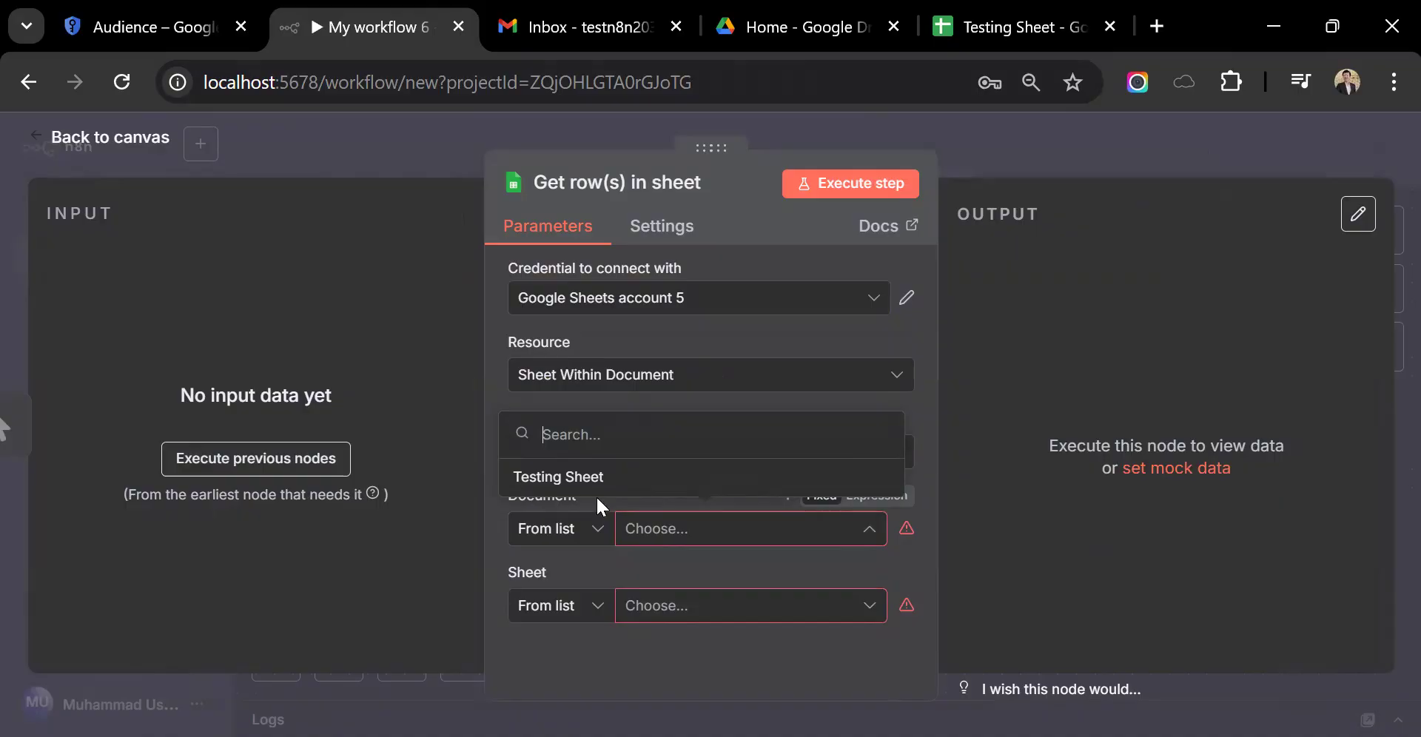
{"action": "left_click", "coordinate": [586, 476]}
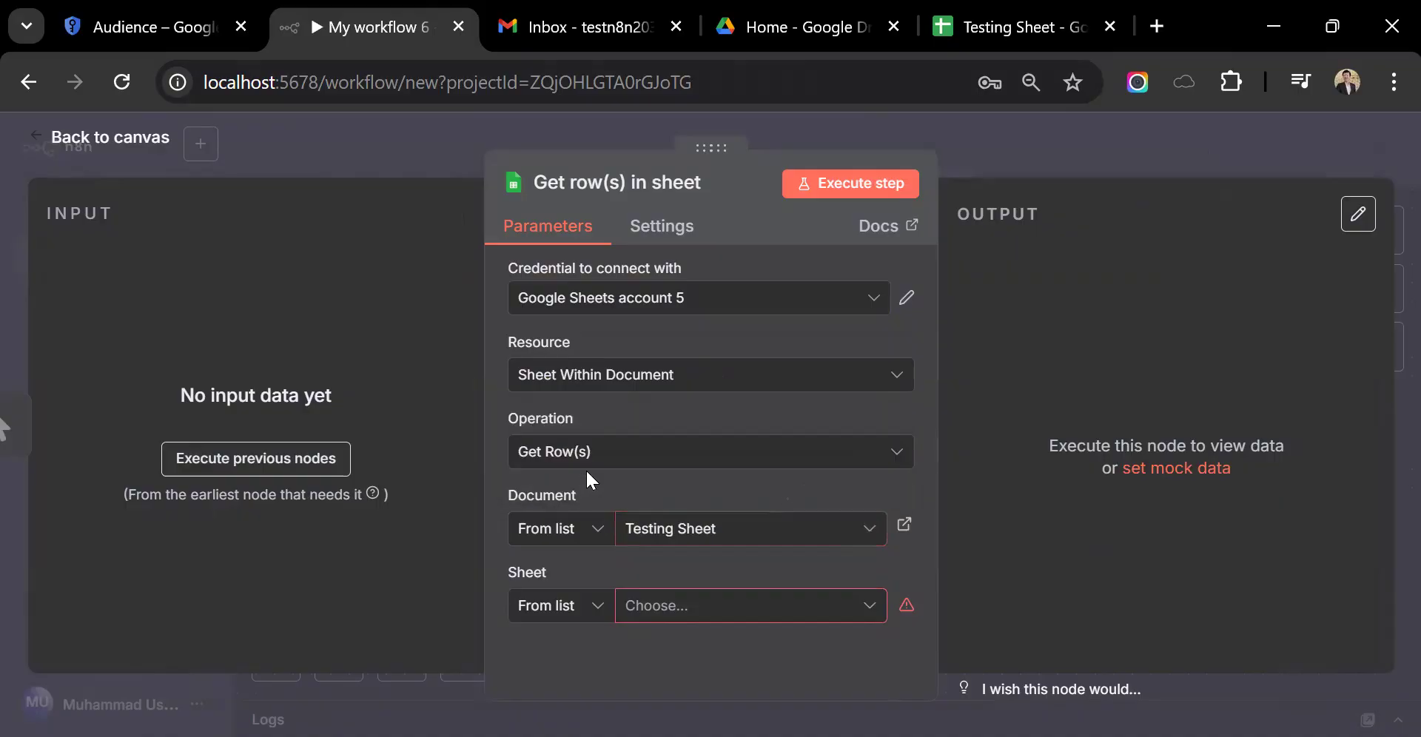
{"action": "left_click", "coordinate": [674, 603]}
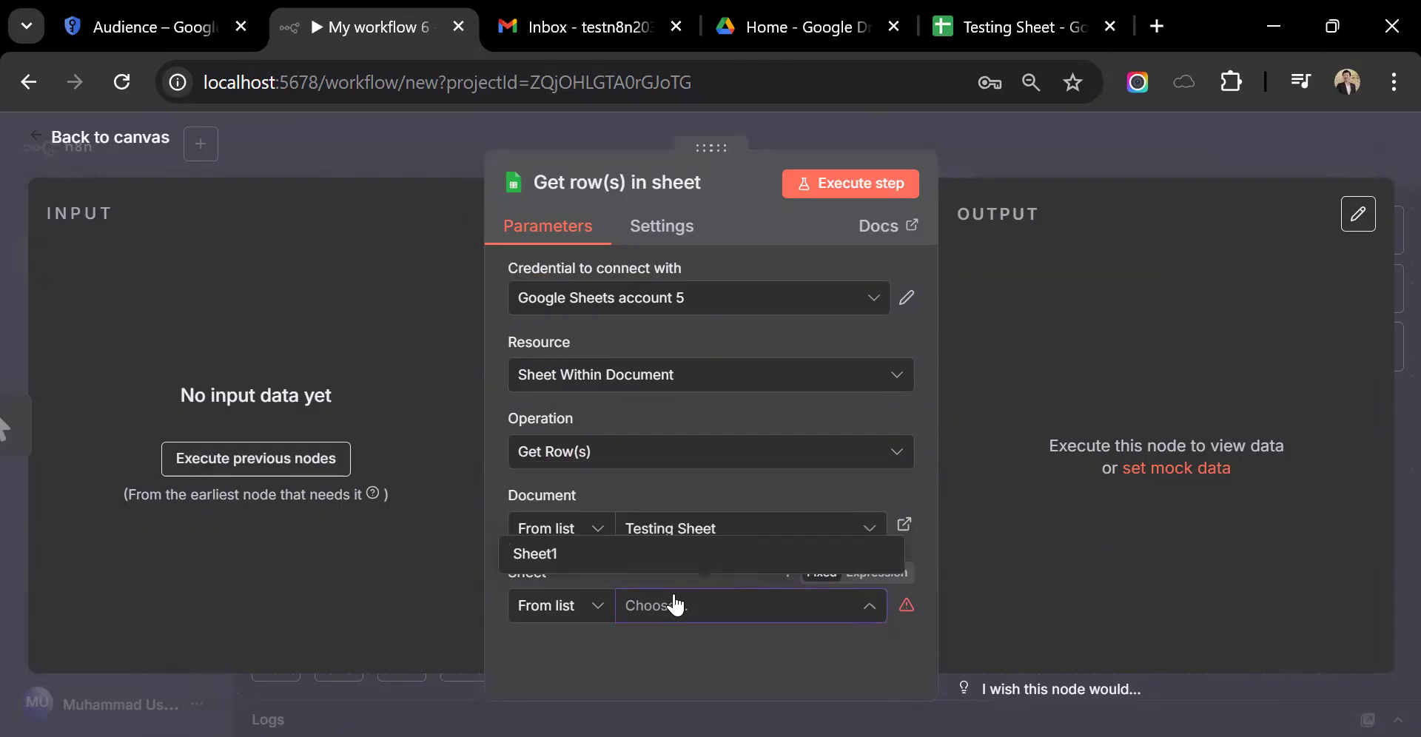
{"action": "left_click", "coordinate": [574, 553]}
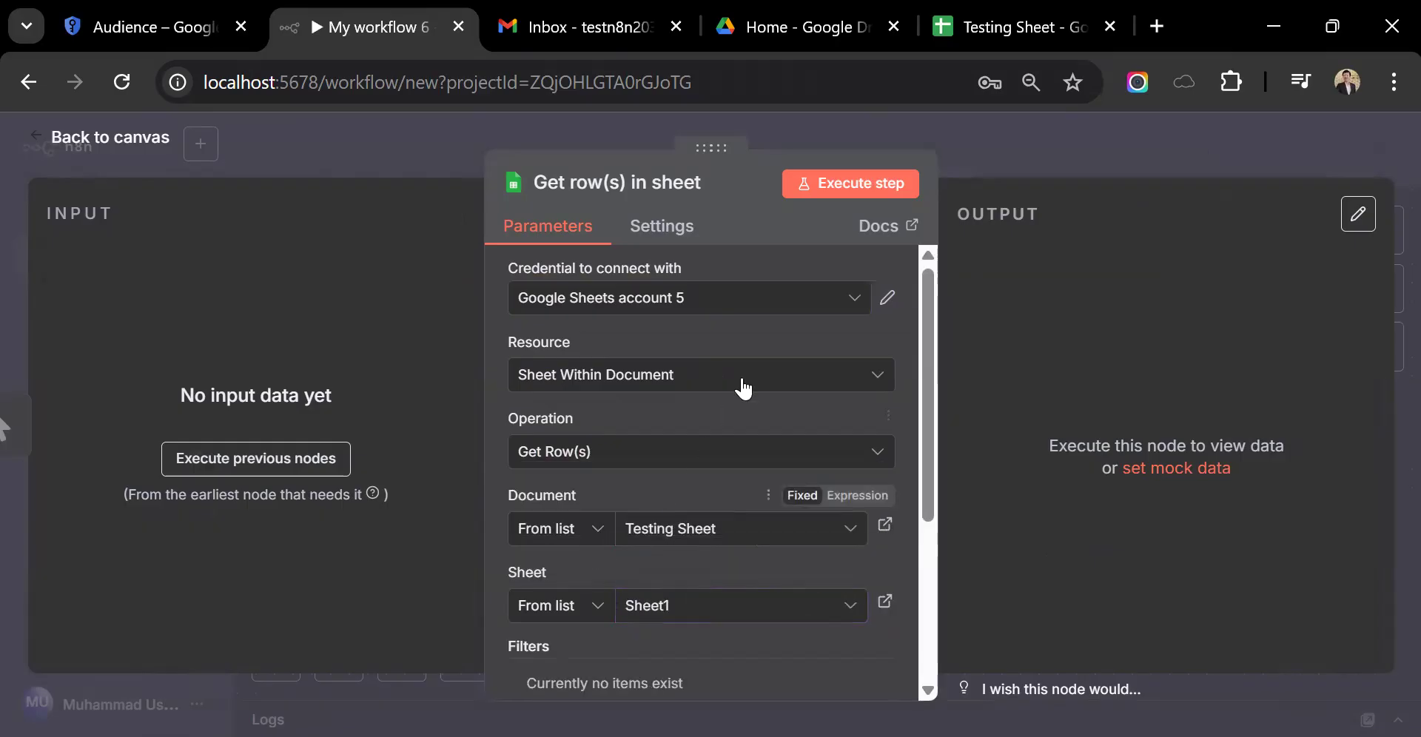
{"action": "left_click", "coordinate": [808, 185]}
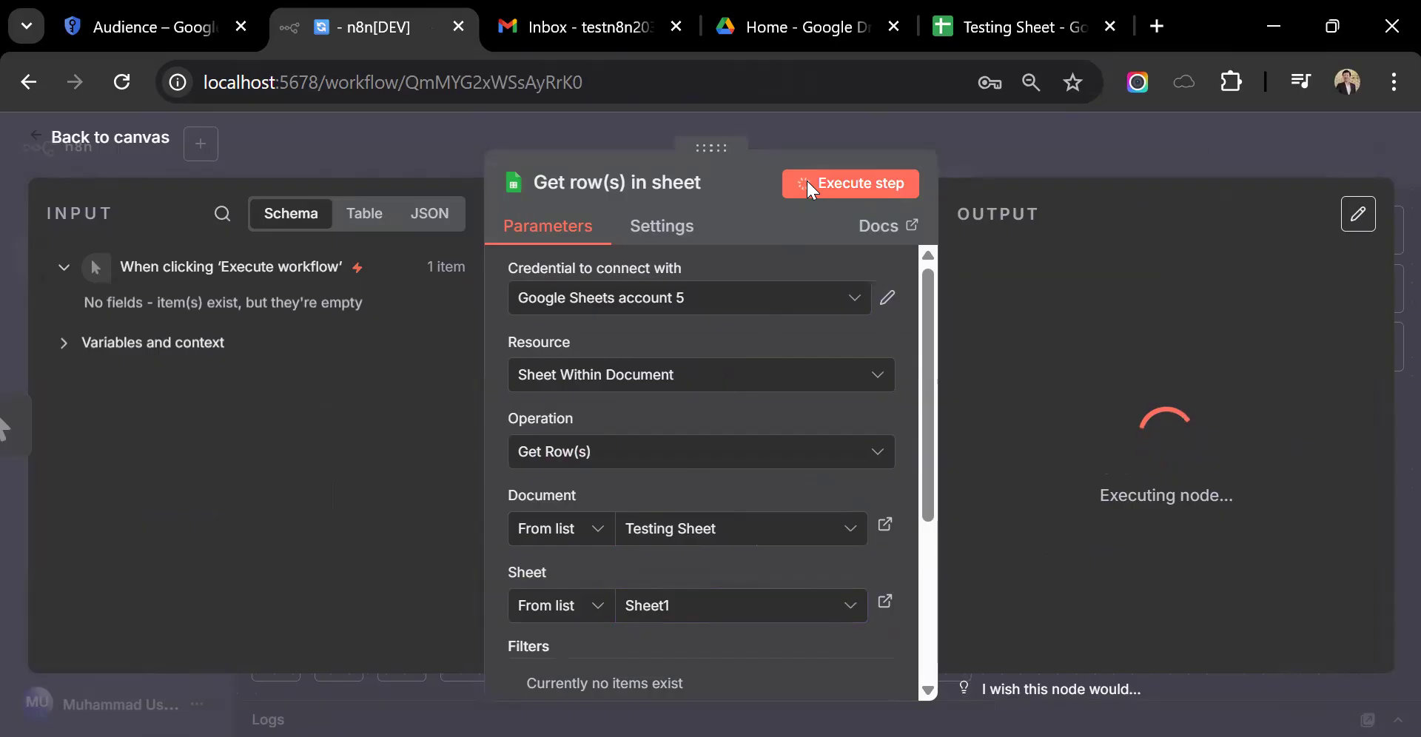